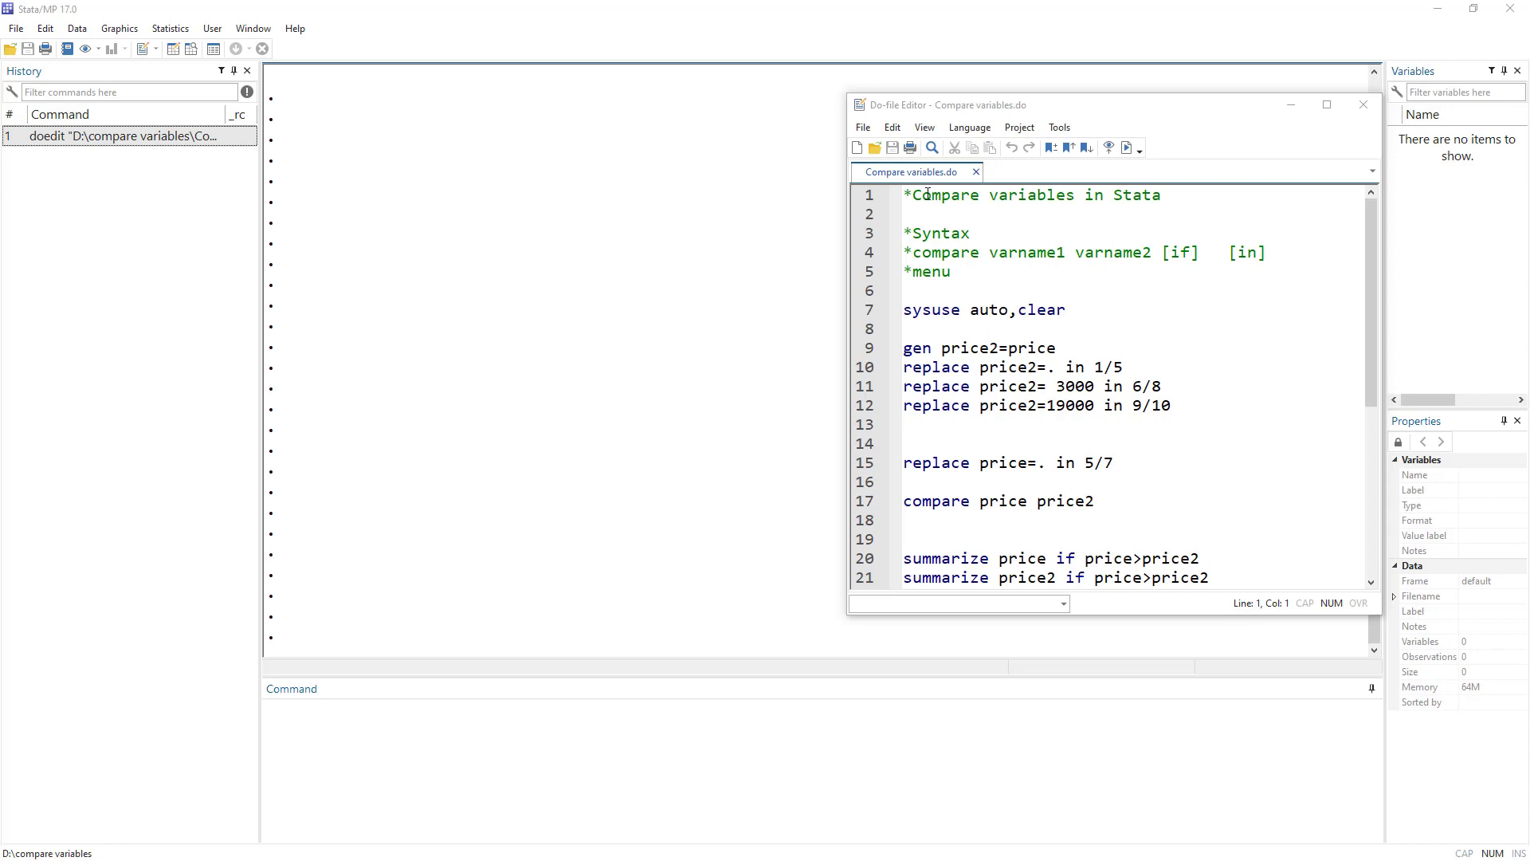
left_click_drag(916, 194, 1181, 196)
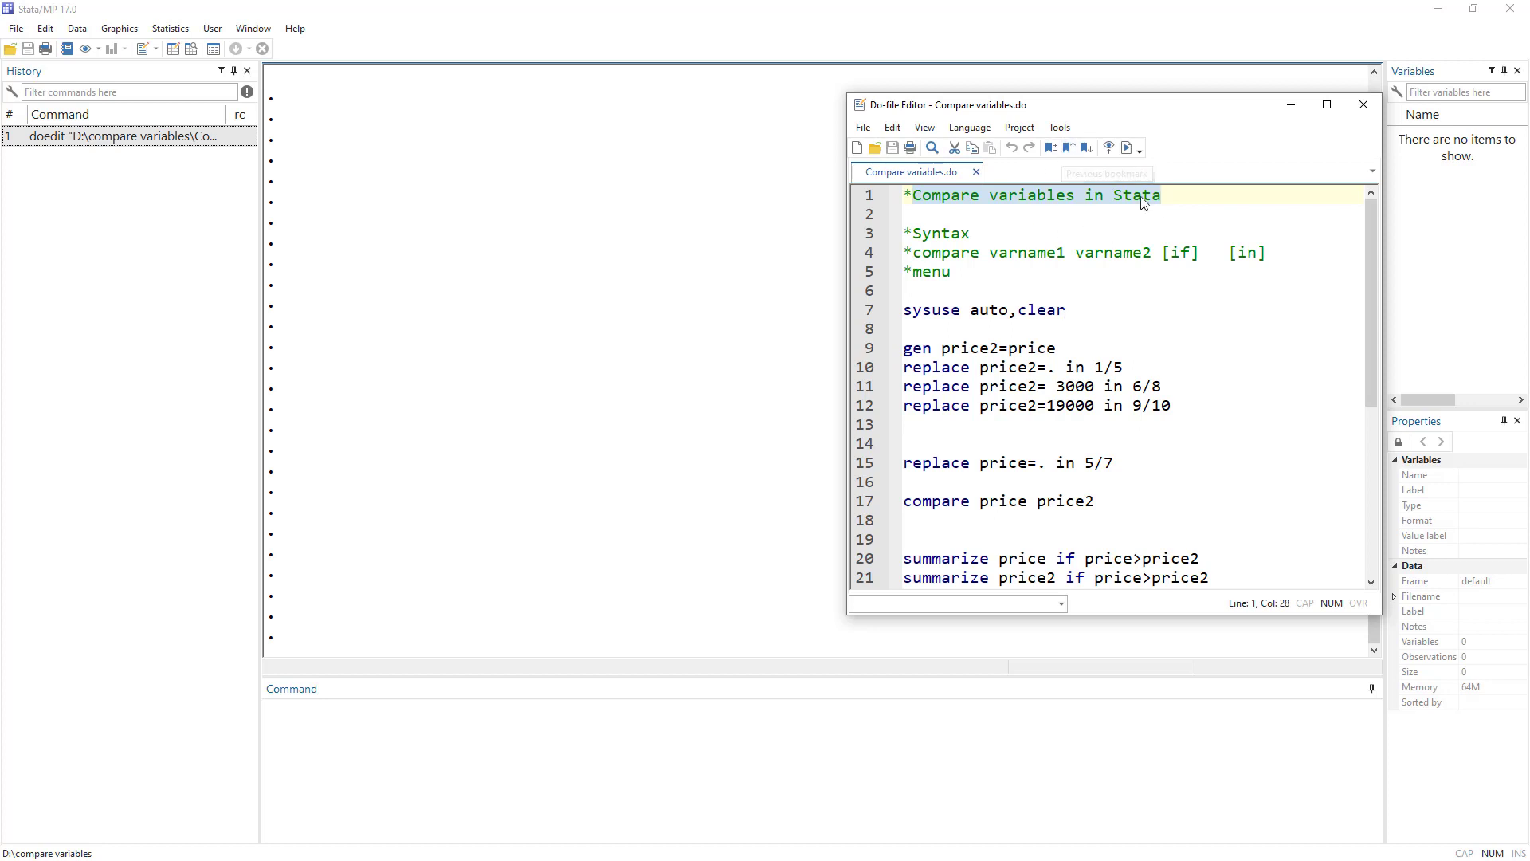
triple_click(964, 198)
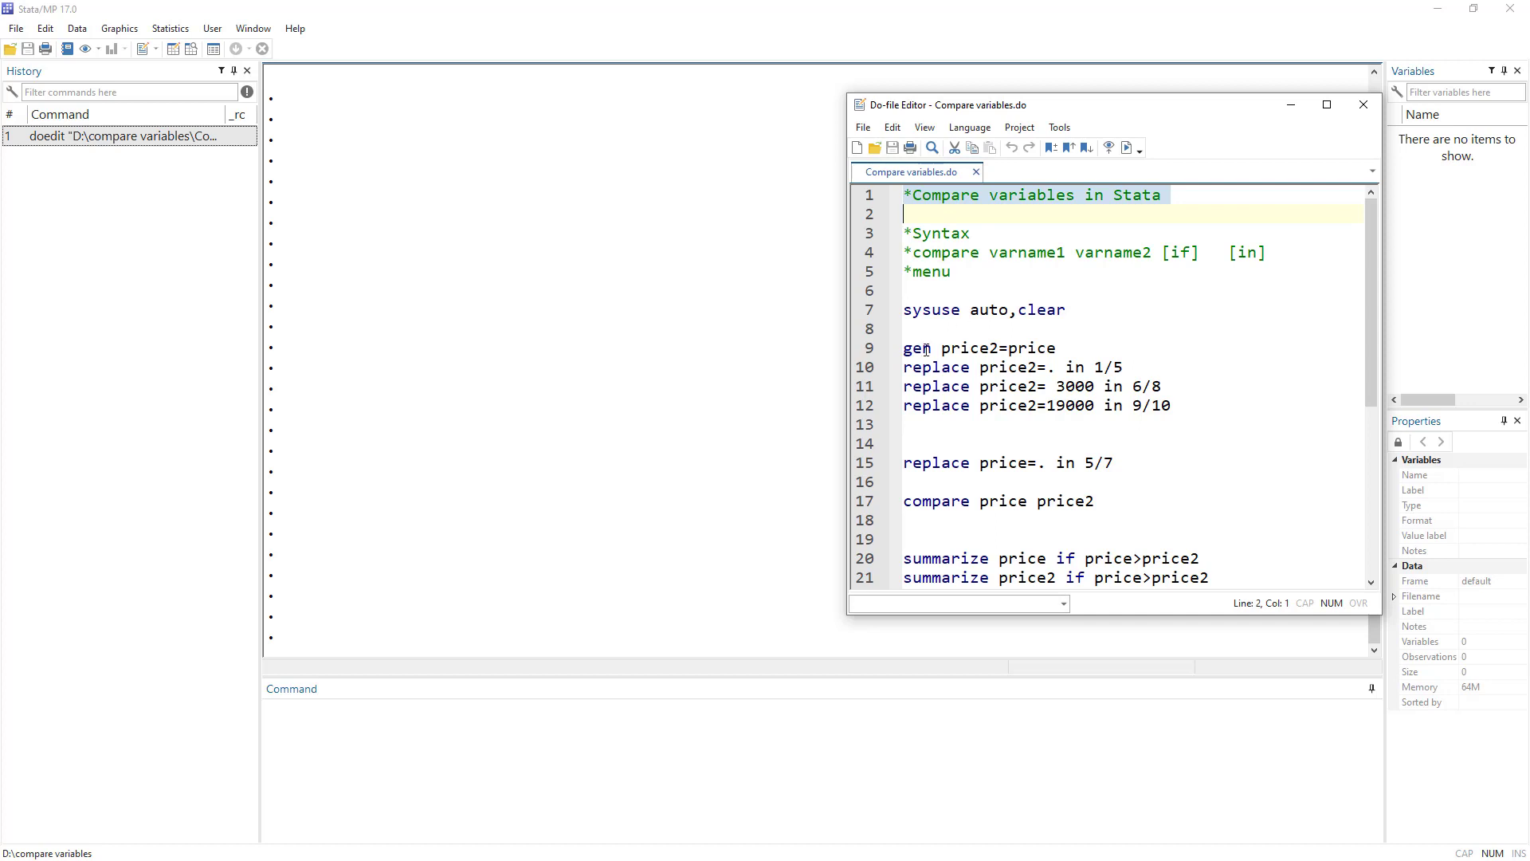
double_click(940, 503)
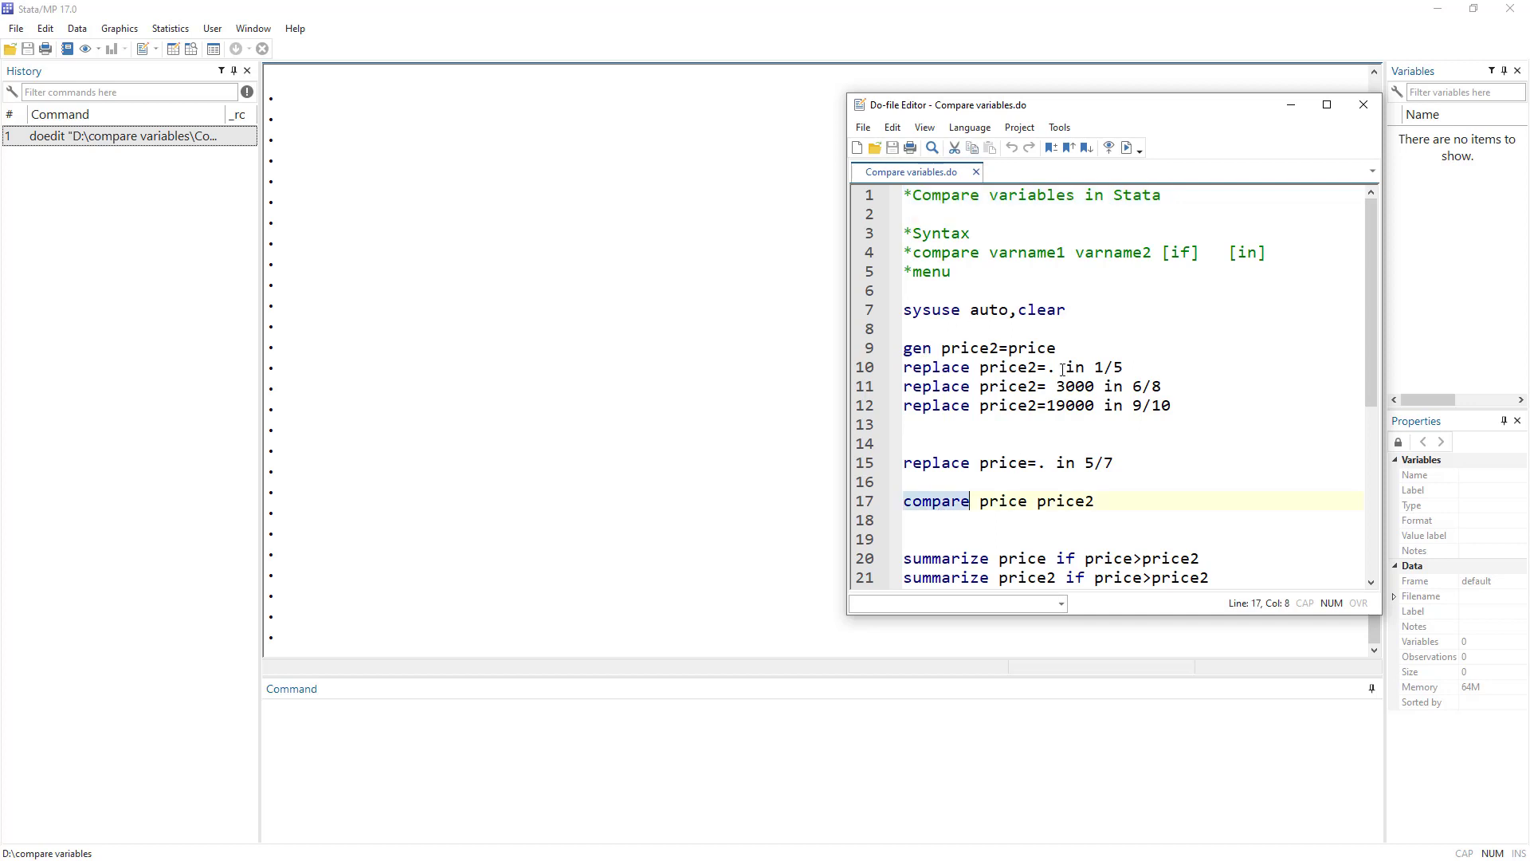
- Open the Compare two variables dialog, view its by/if/in options, and close it without running anything
left_click(77, 28)
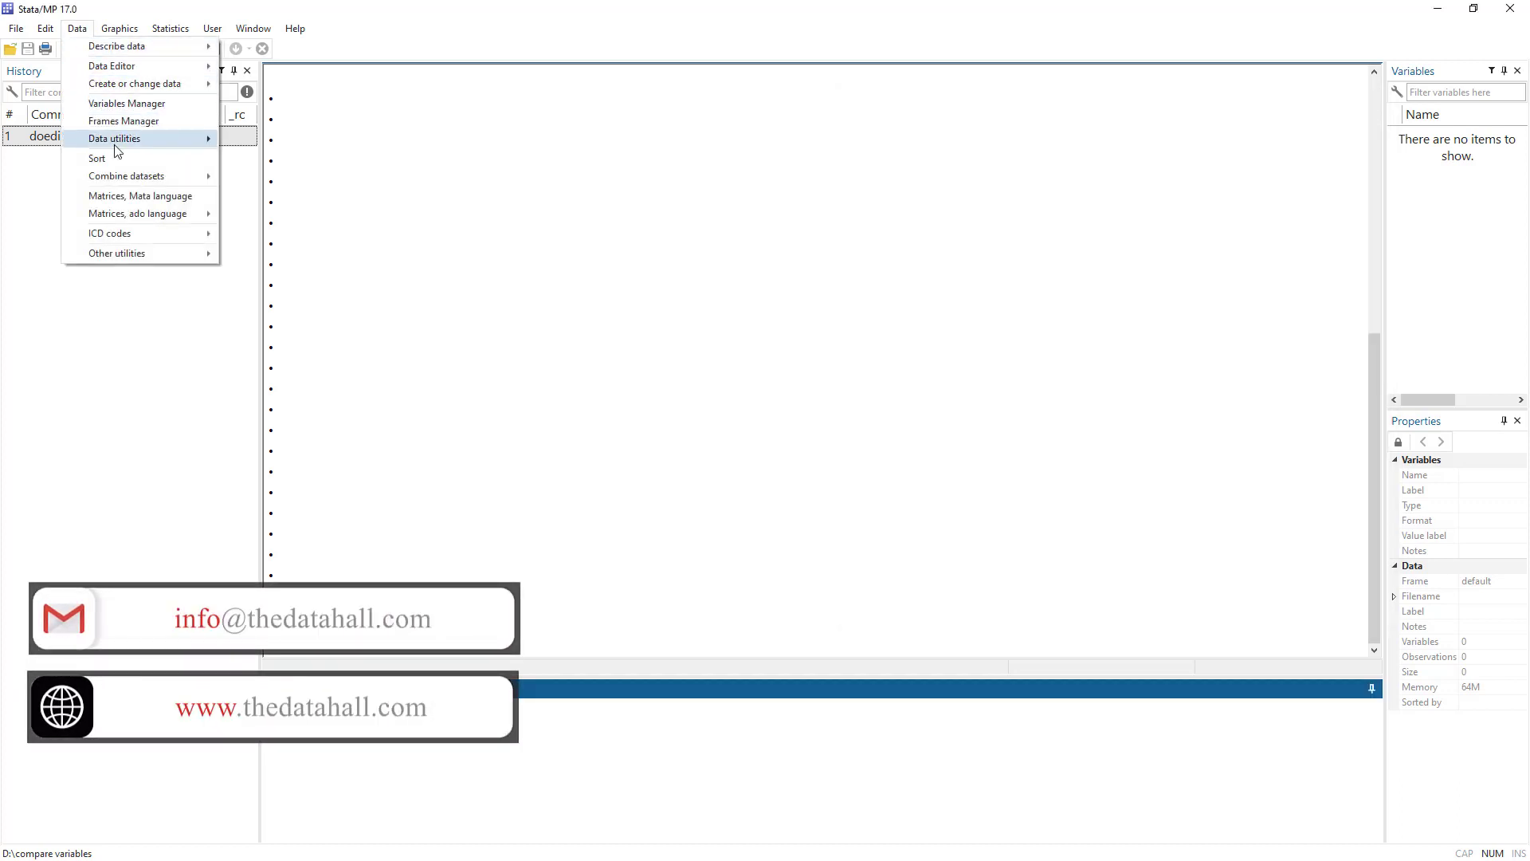
mouse_move(124, 139)
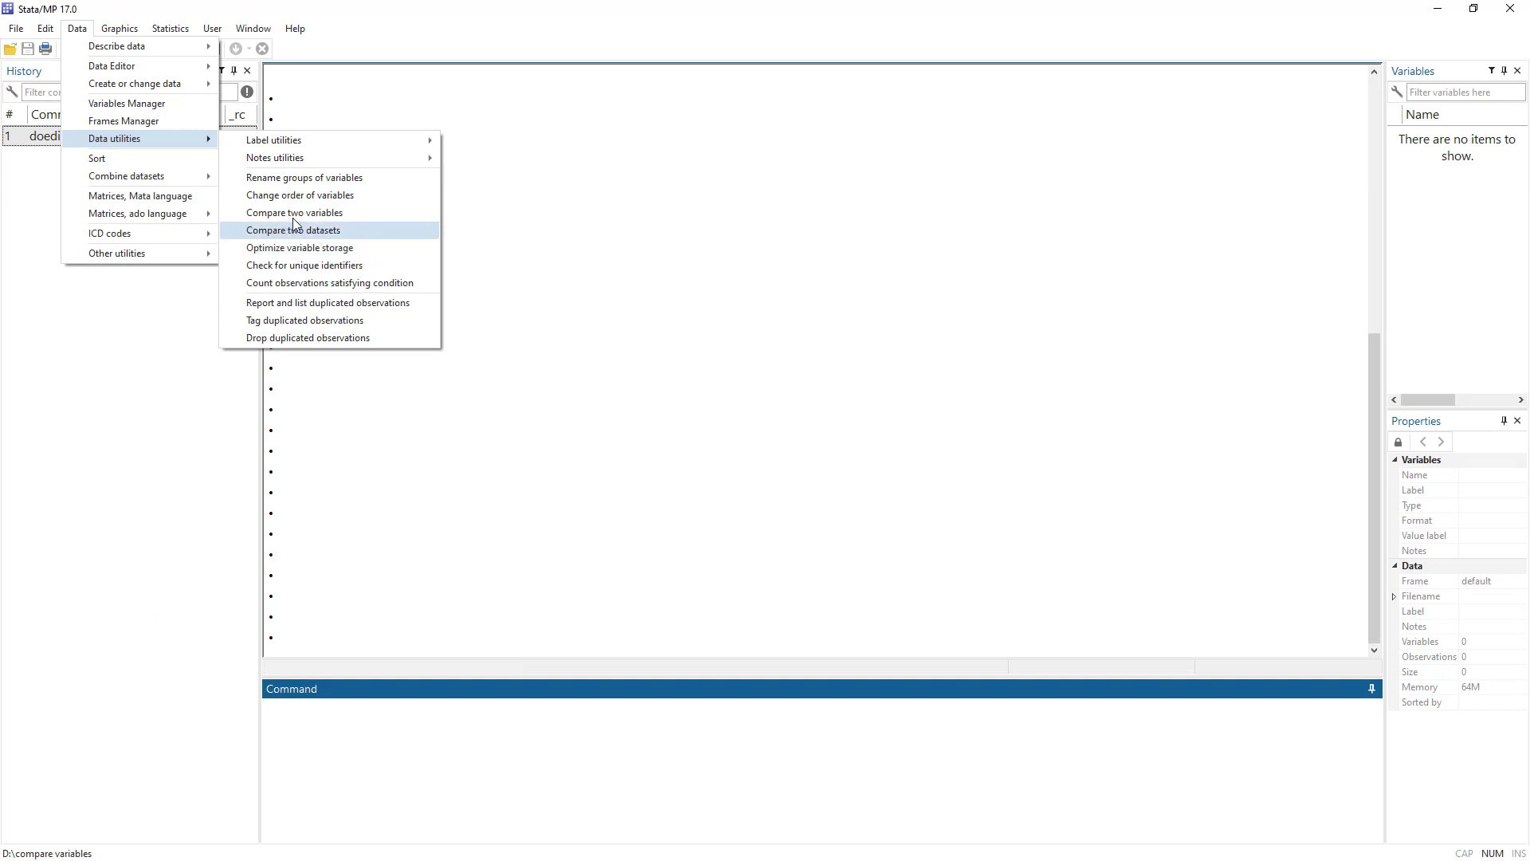
left_click(335, 214)
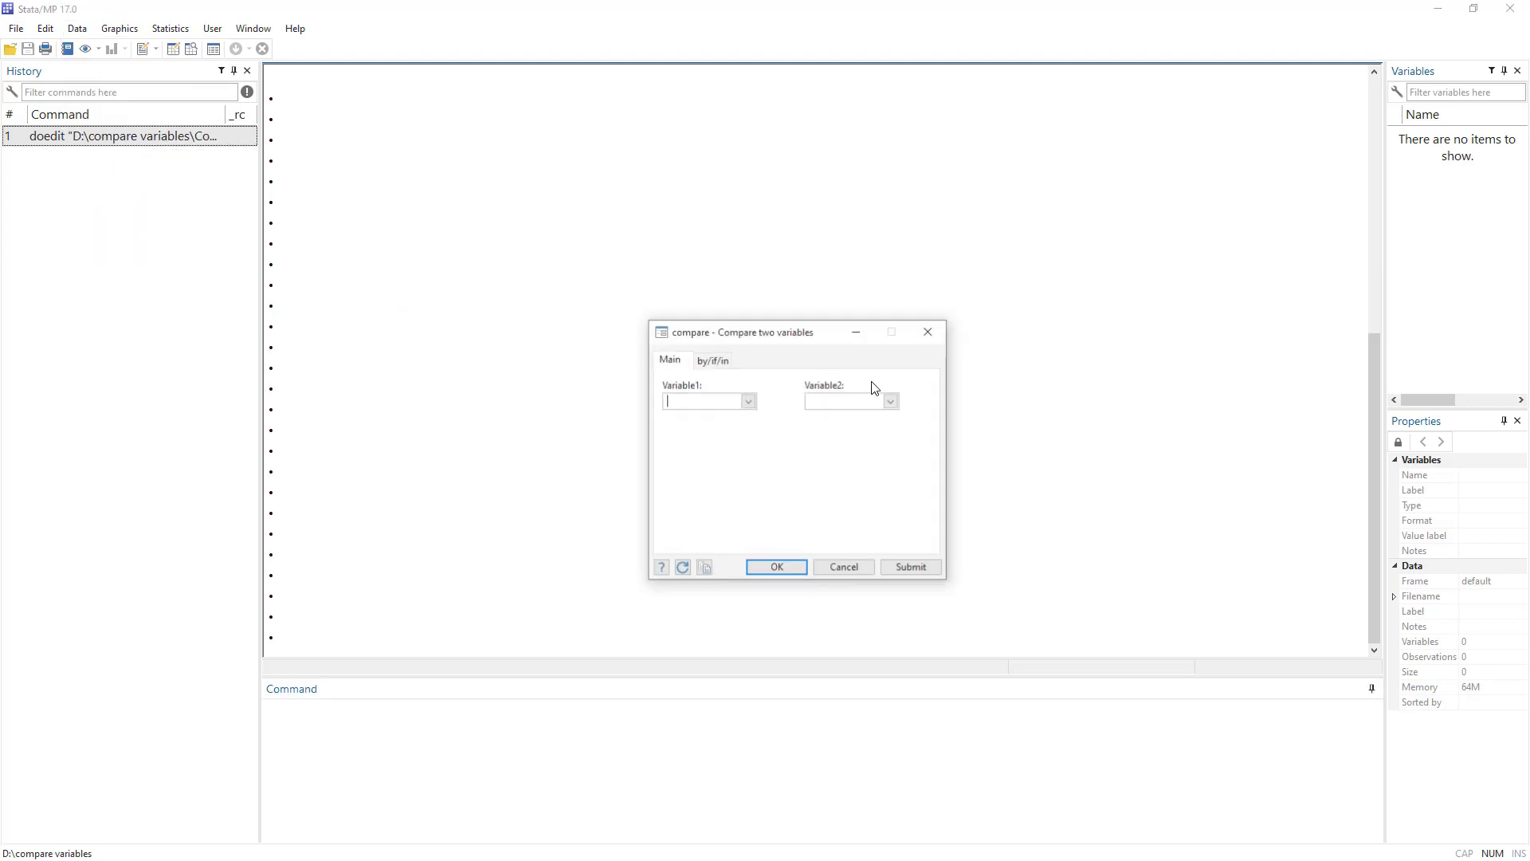
left_click_drag(780, 330, 732, 223)
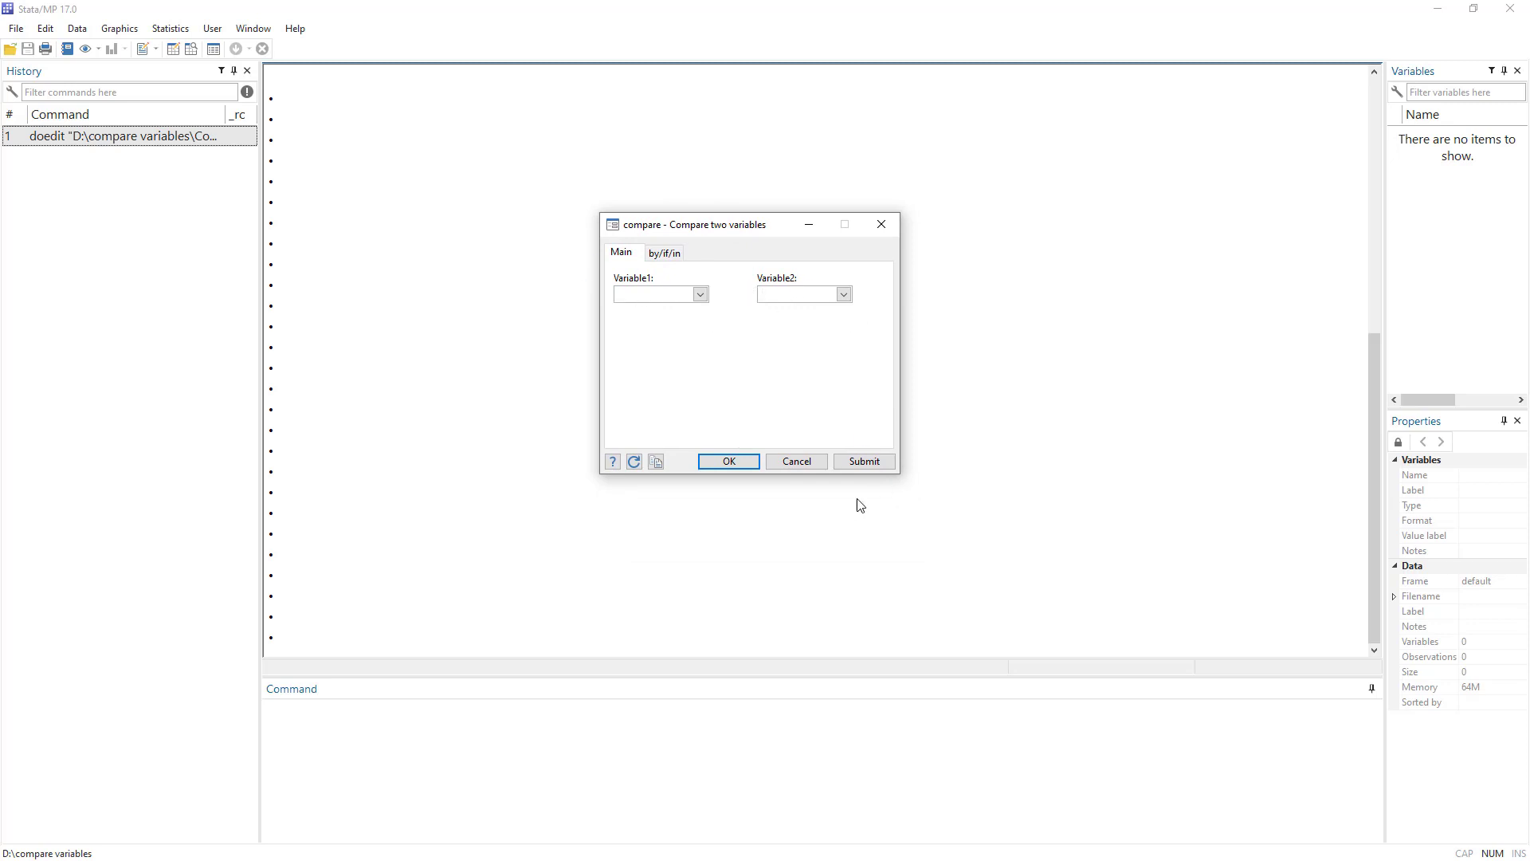
left_click(673, 257)
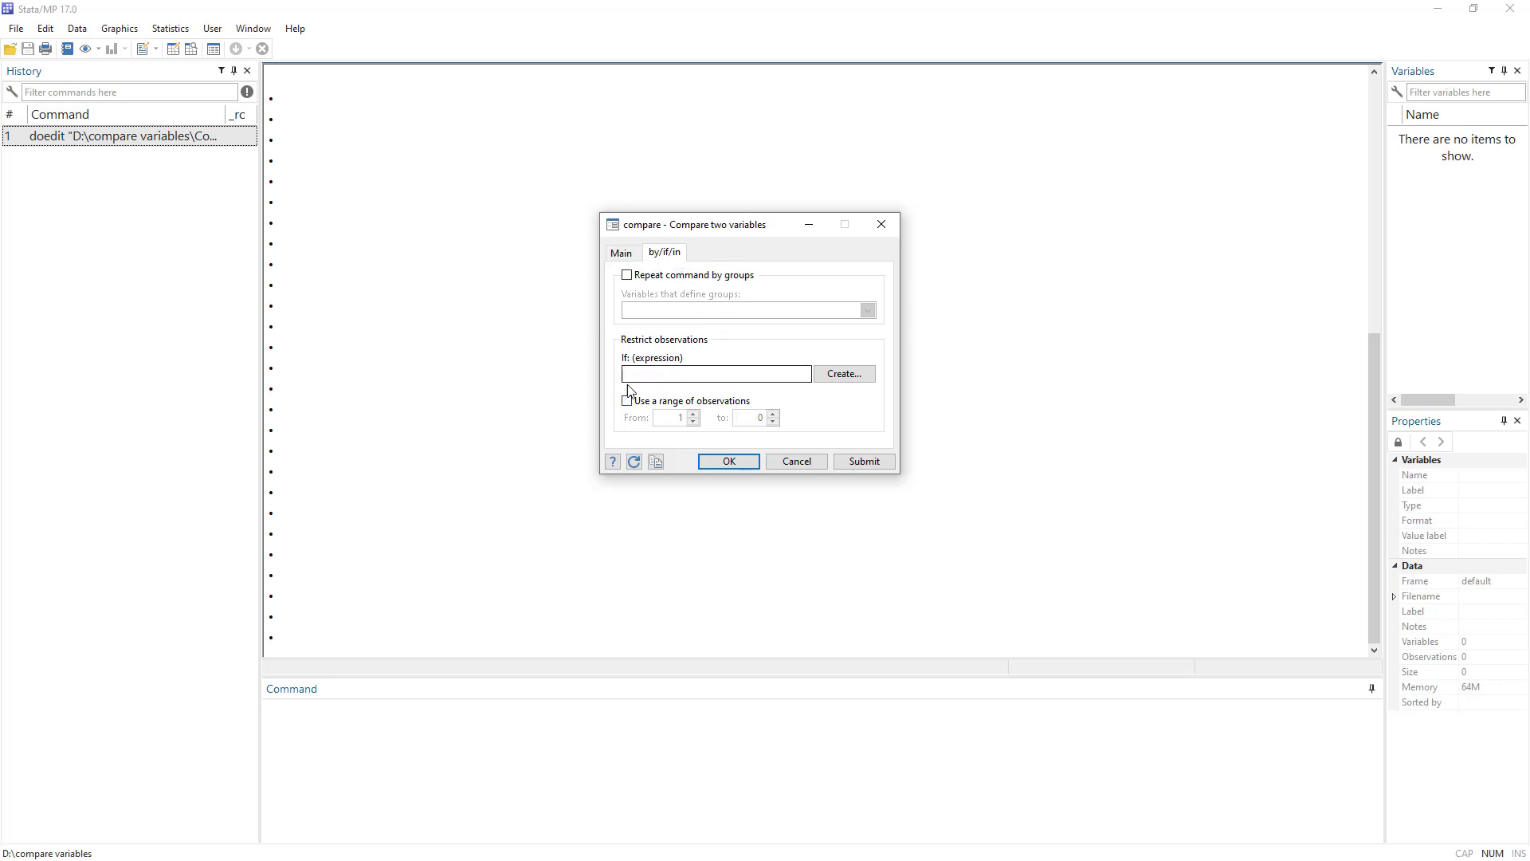
left_click(882, 228)
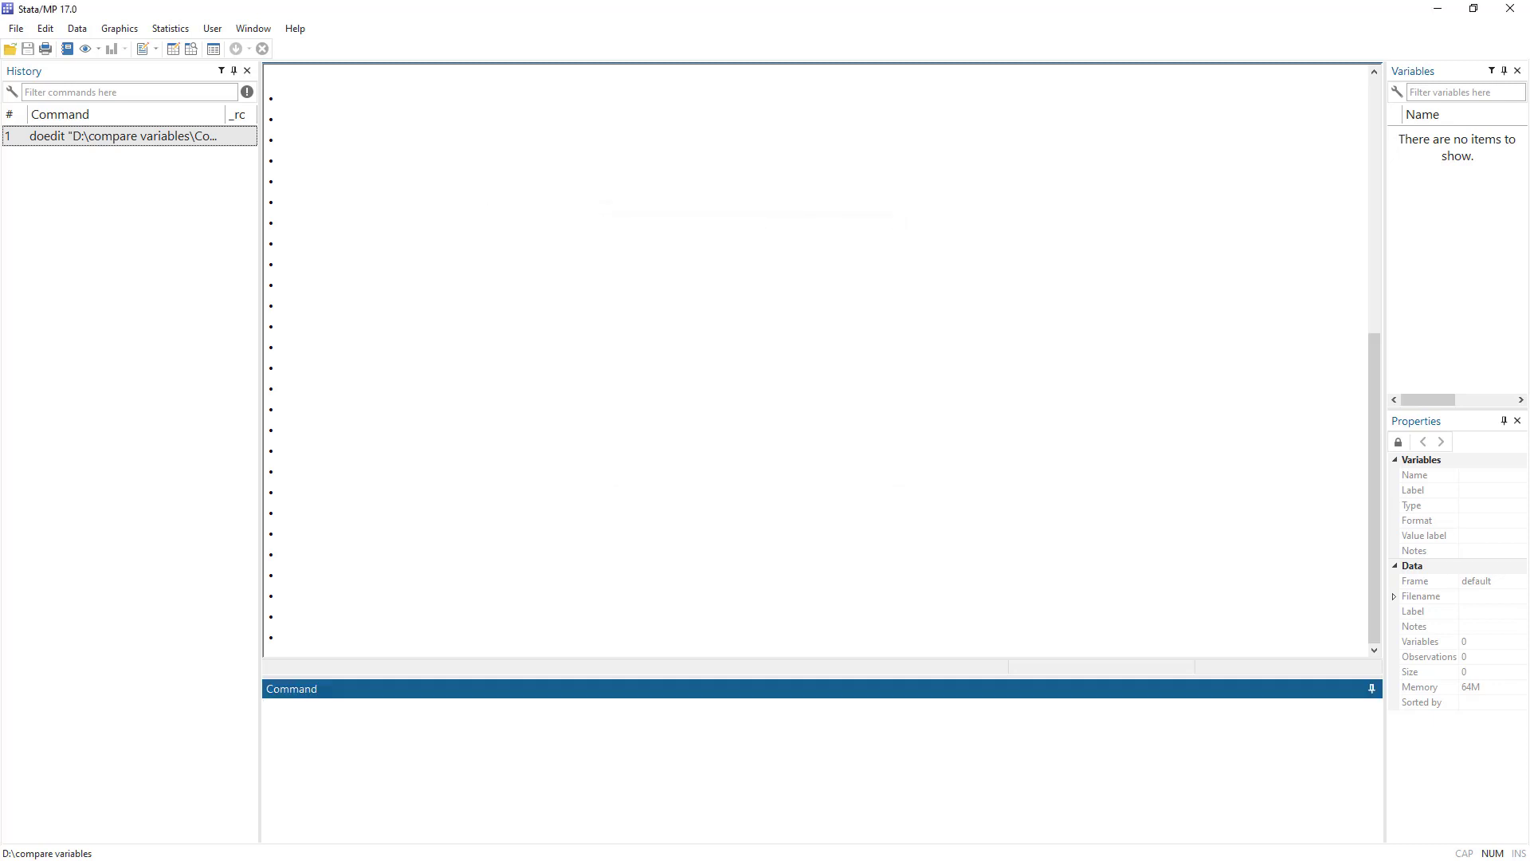
- Return to the do-file Compare variables.do and run only its sysuse auto,clear line to load the auto dataset
key("alt+Tab")
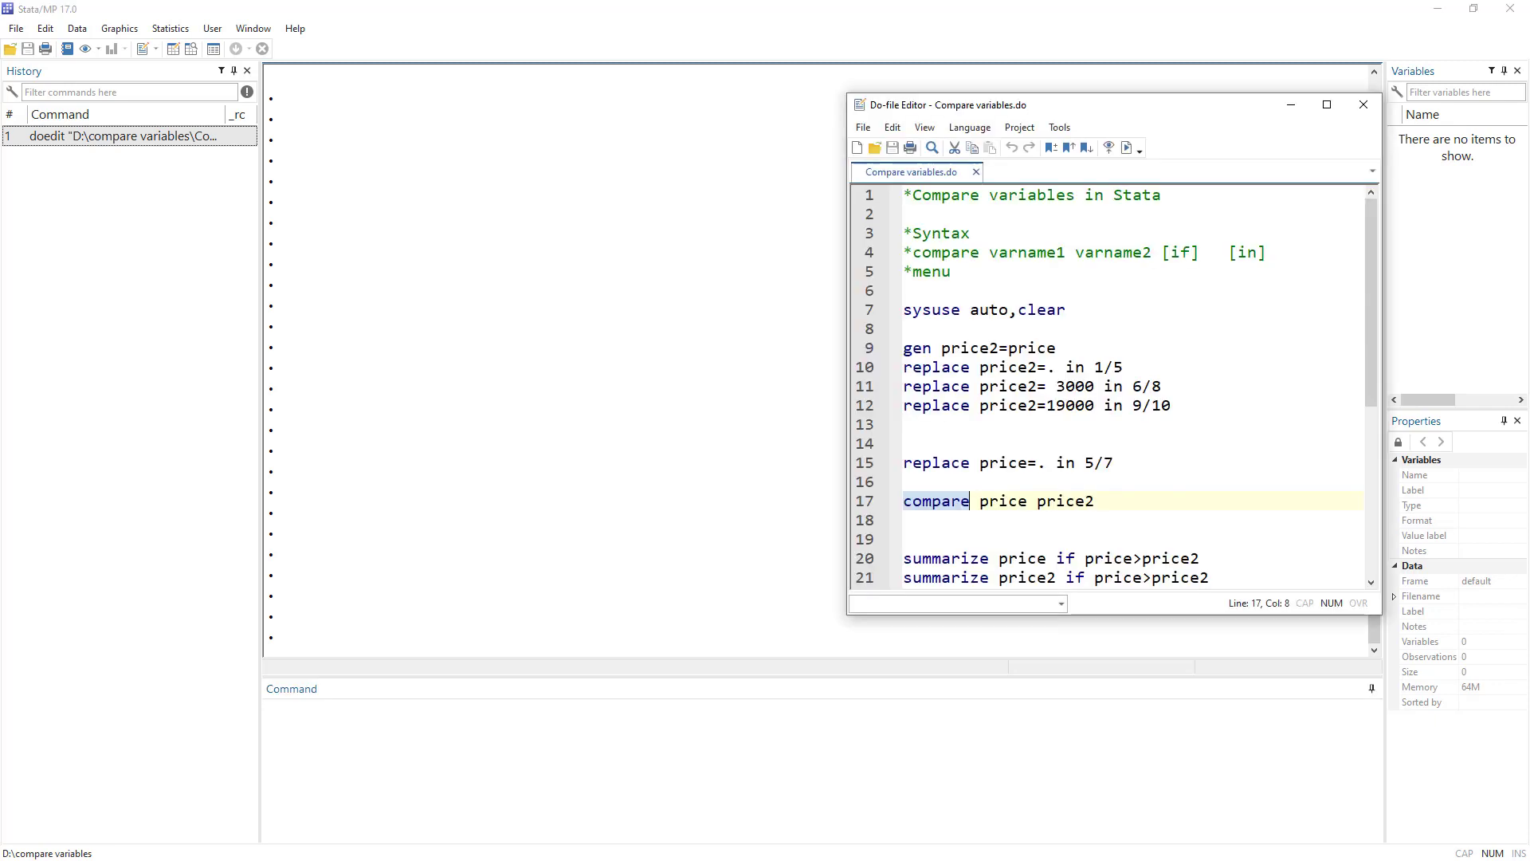
left_click(871, 316)
left_click(1126, 148)
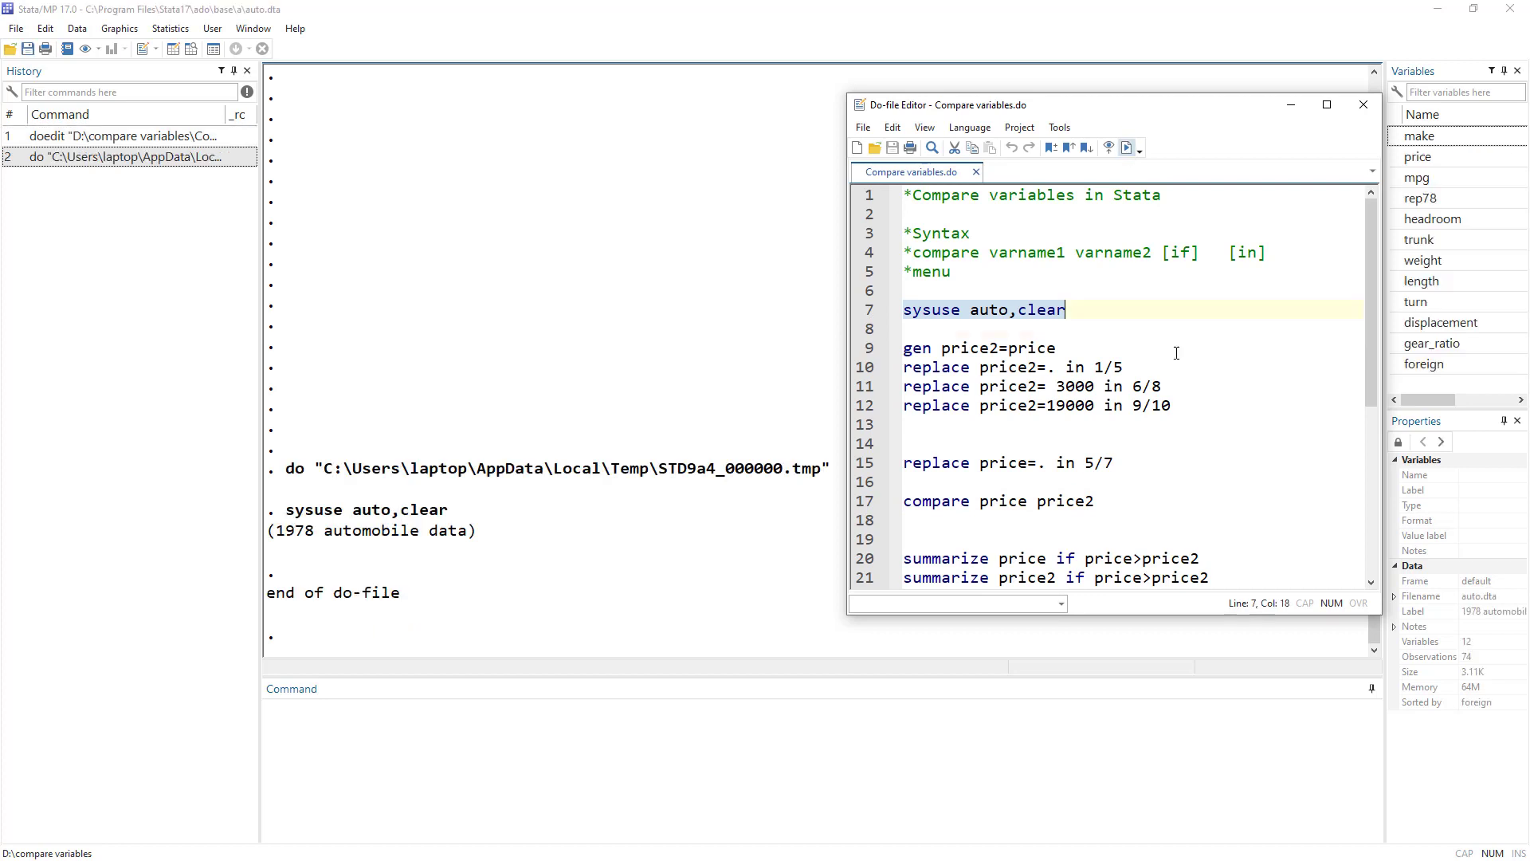
double_click(937, 257)
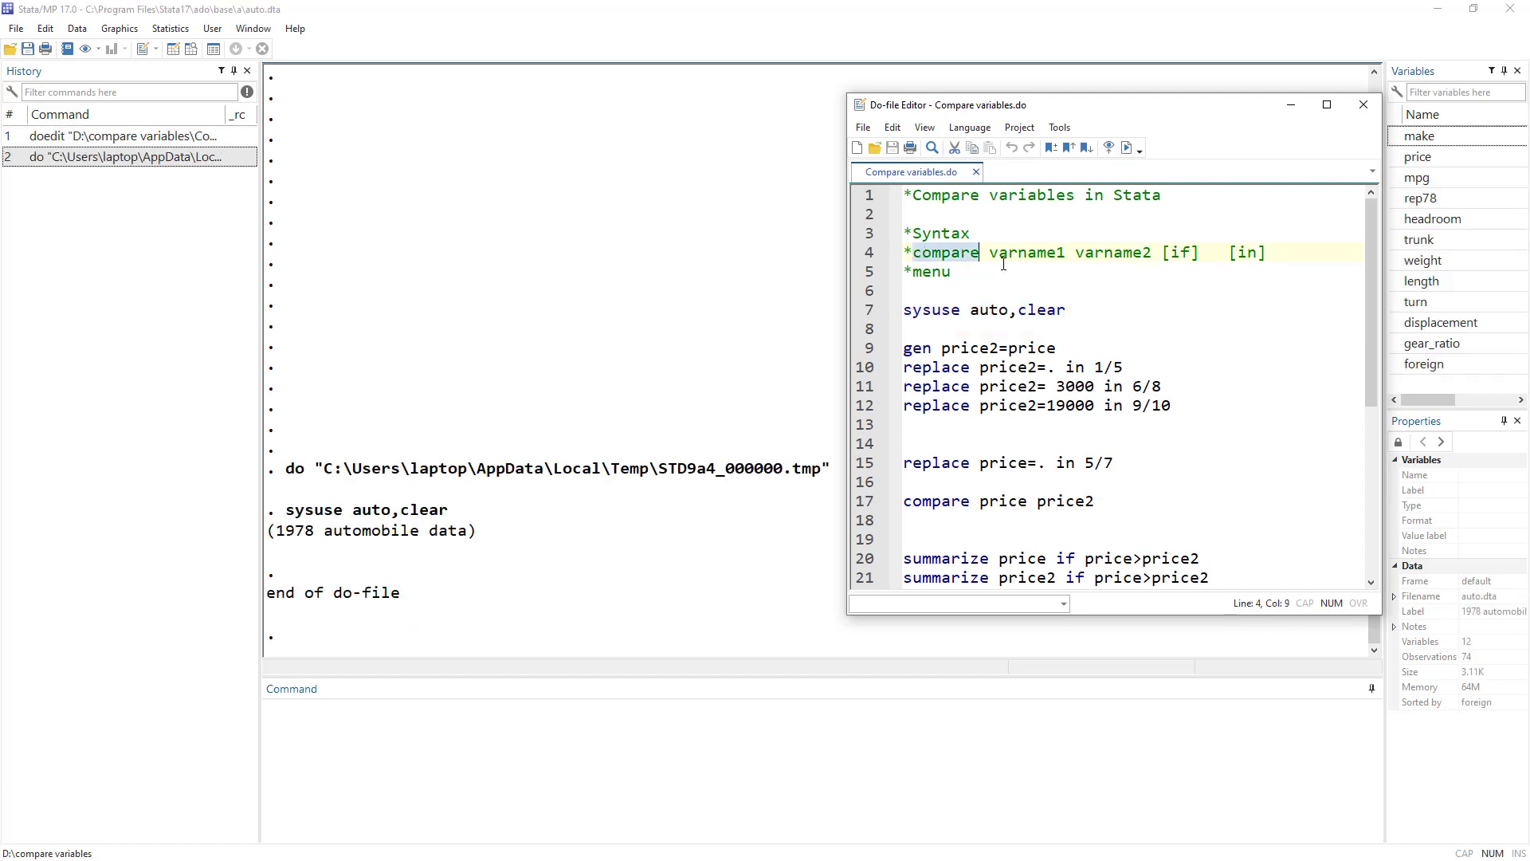
double_click(1010, 253)
double_click(1119, 253)
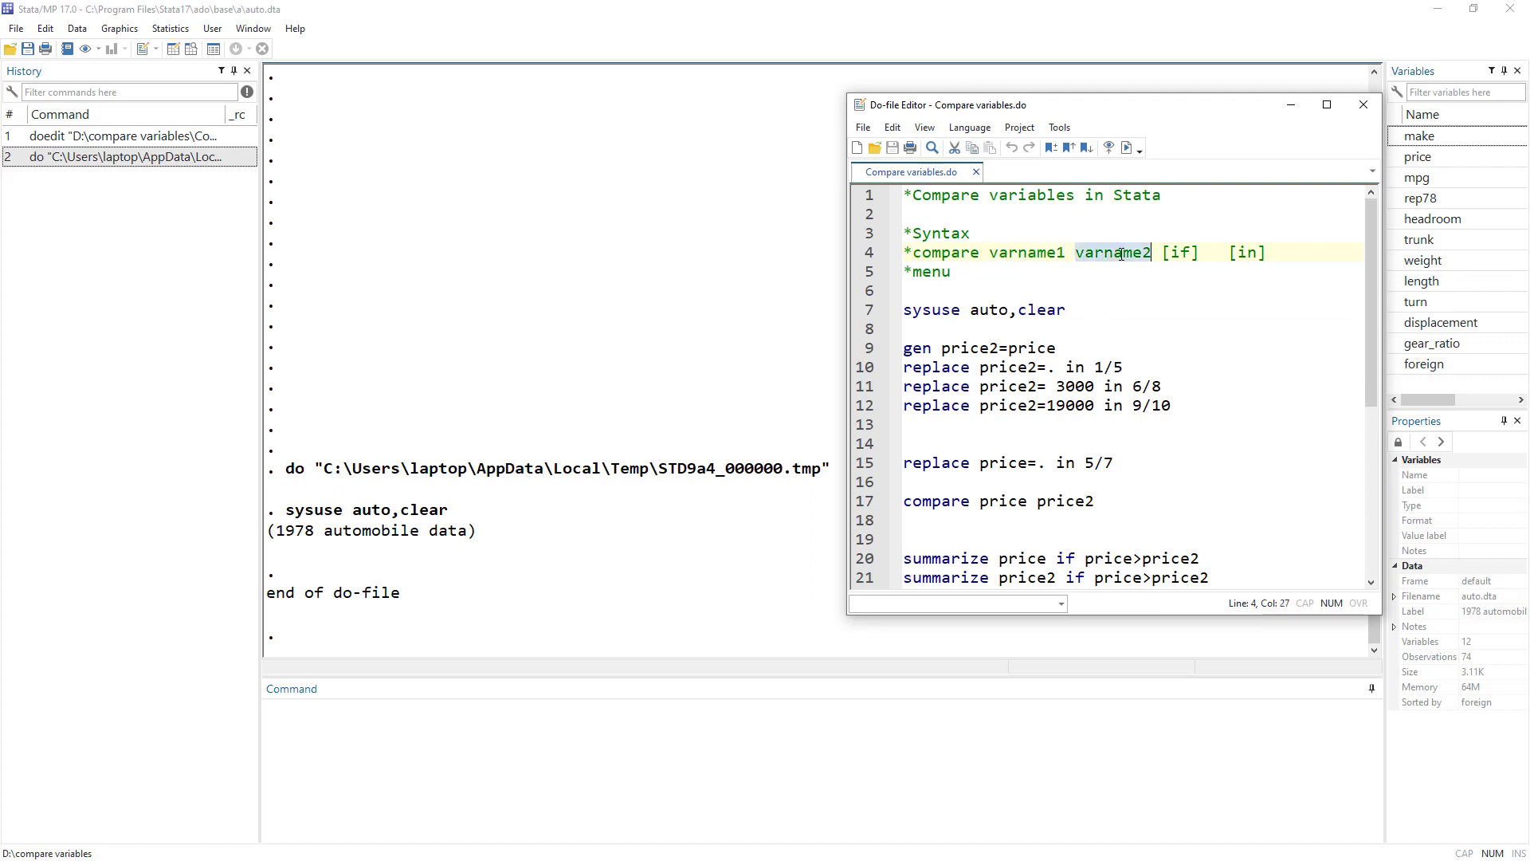
left_click_drag(1162, 253, 1279, 256)
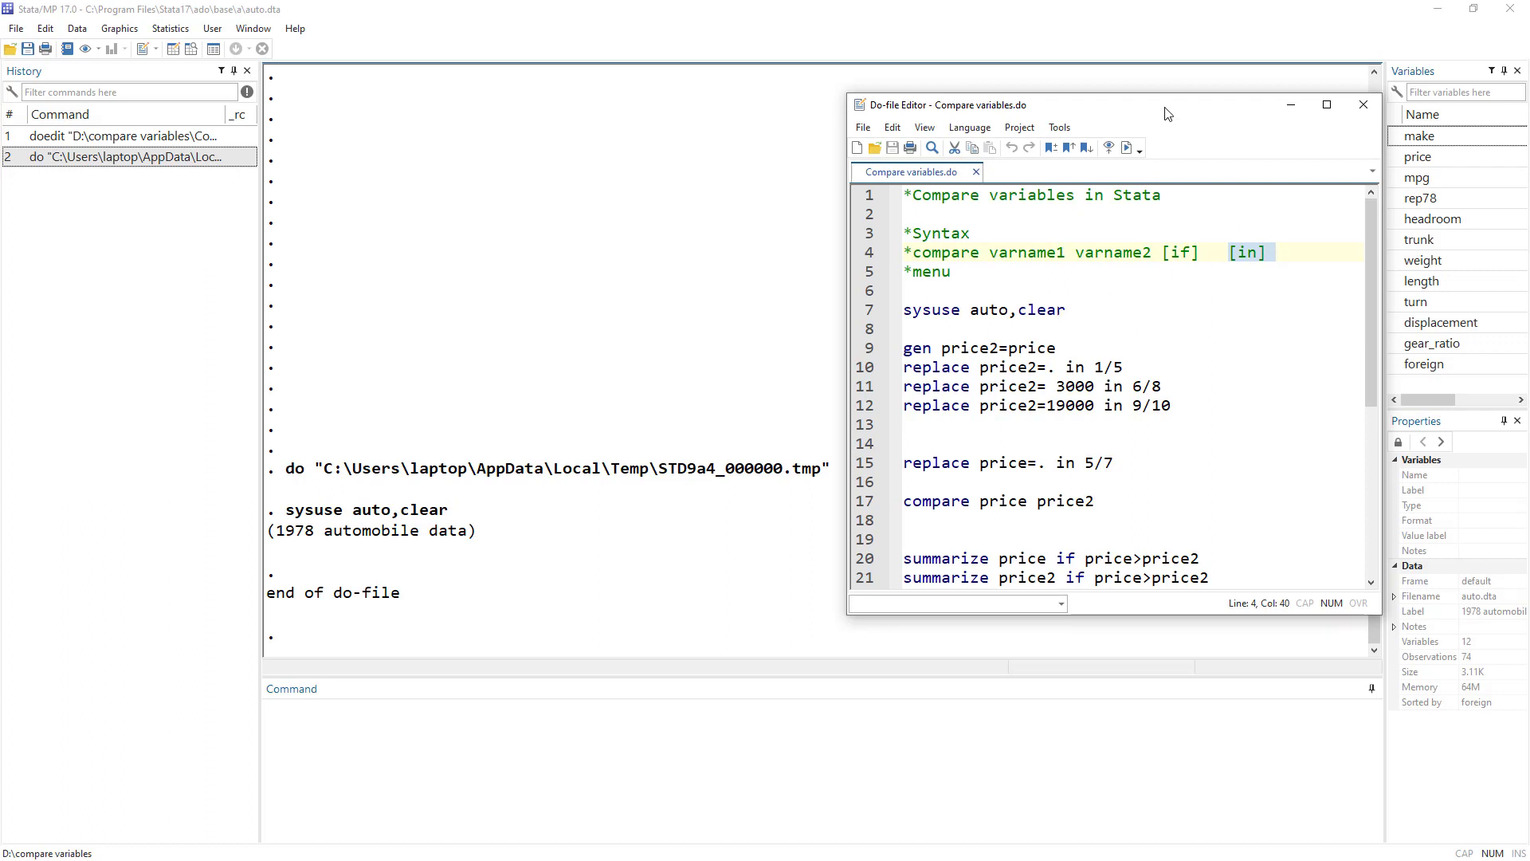
- Run only the do-file line gen price2=price to create price2 as a copy of price, and check the variable list
left_click_drag(1166, 113, 1013, 103)
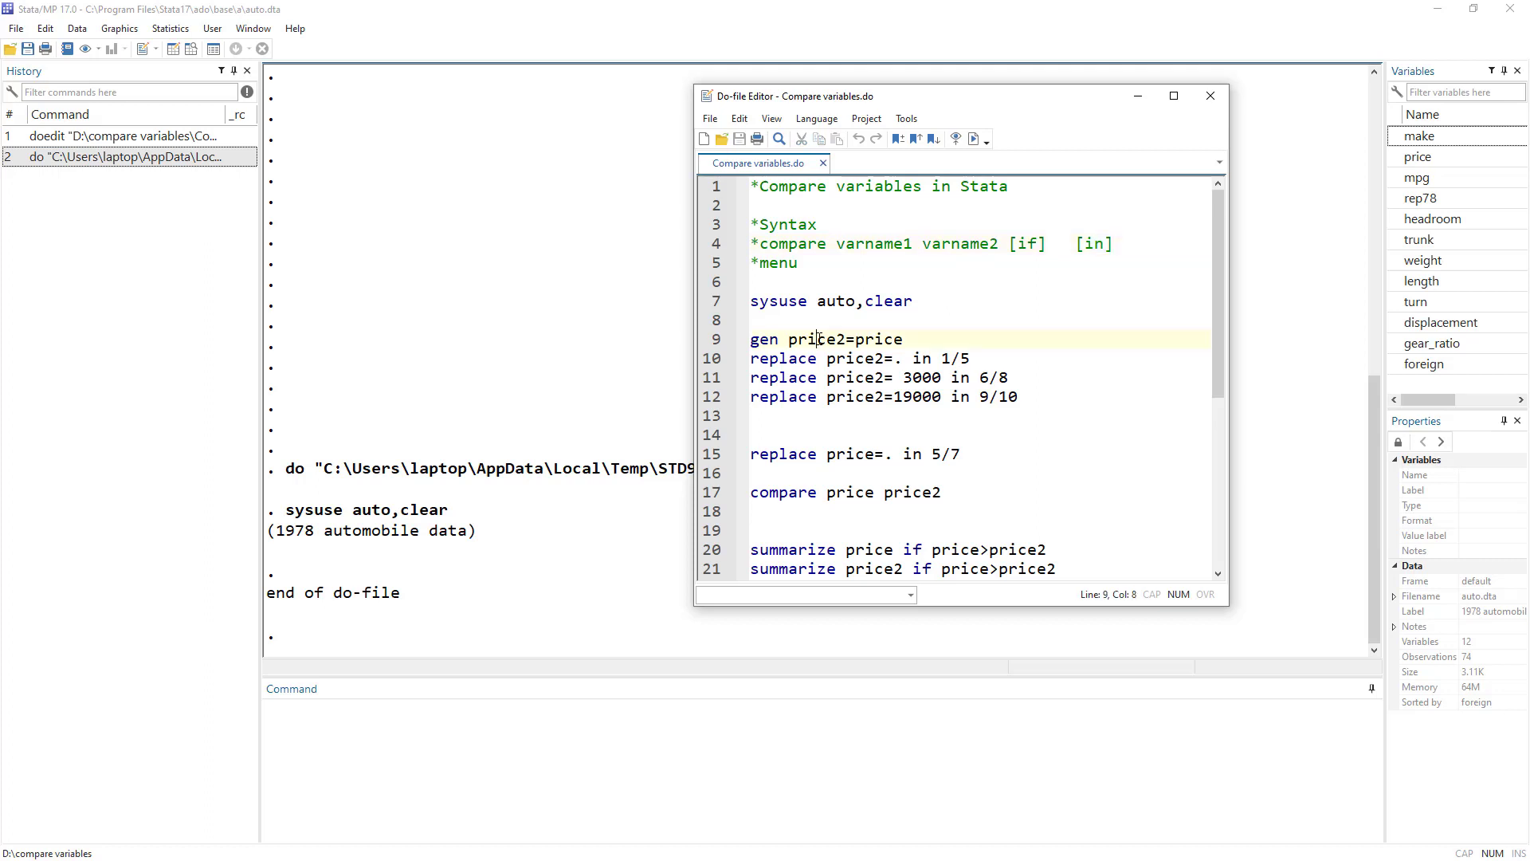
double_click(819, 338)
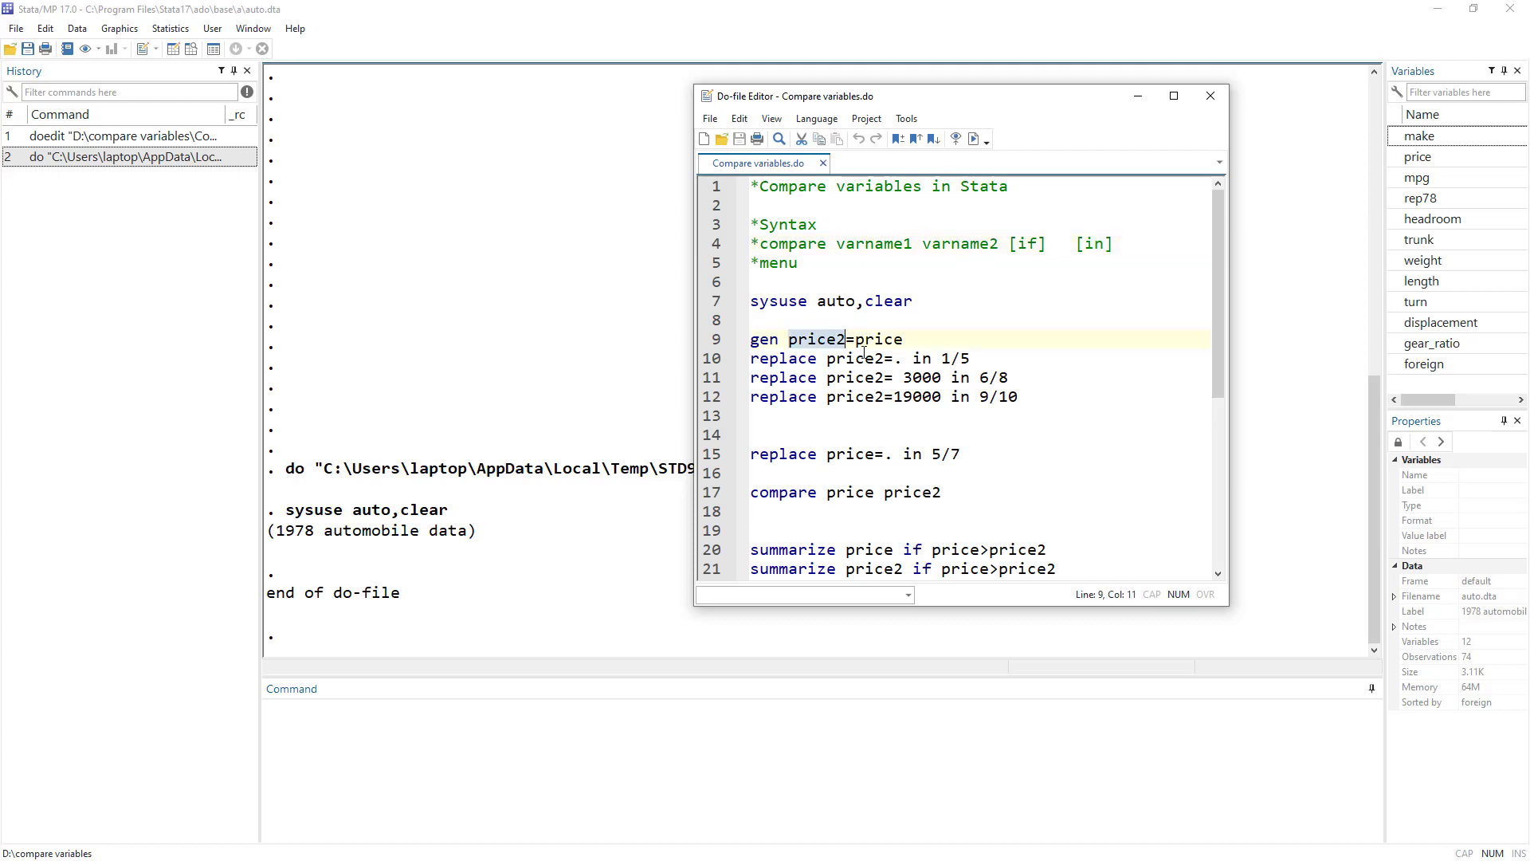
left_click(716, 345)
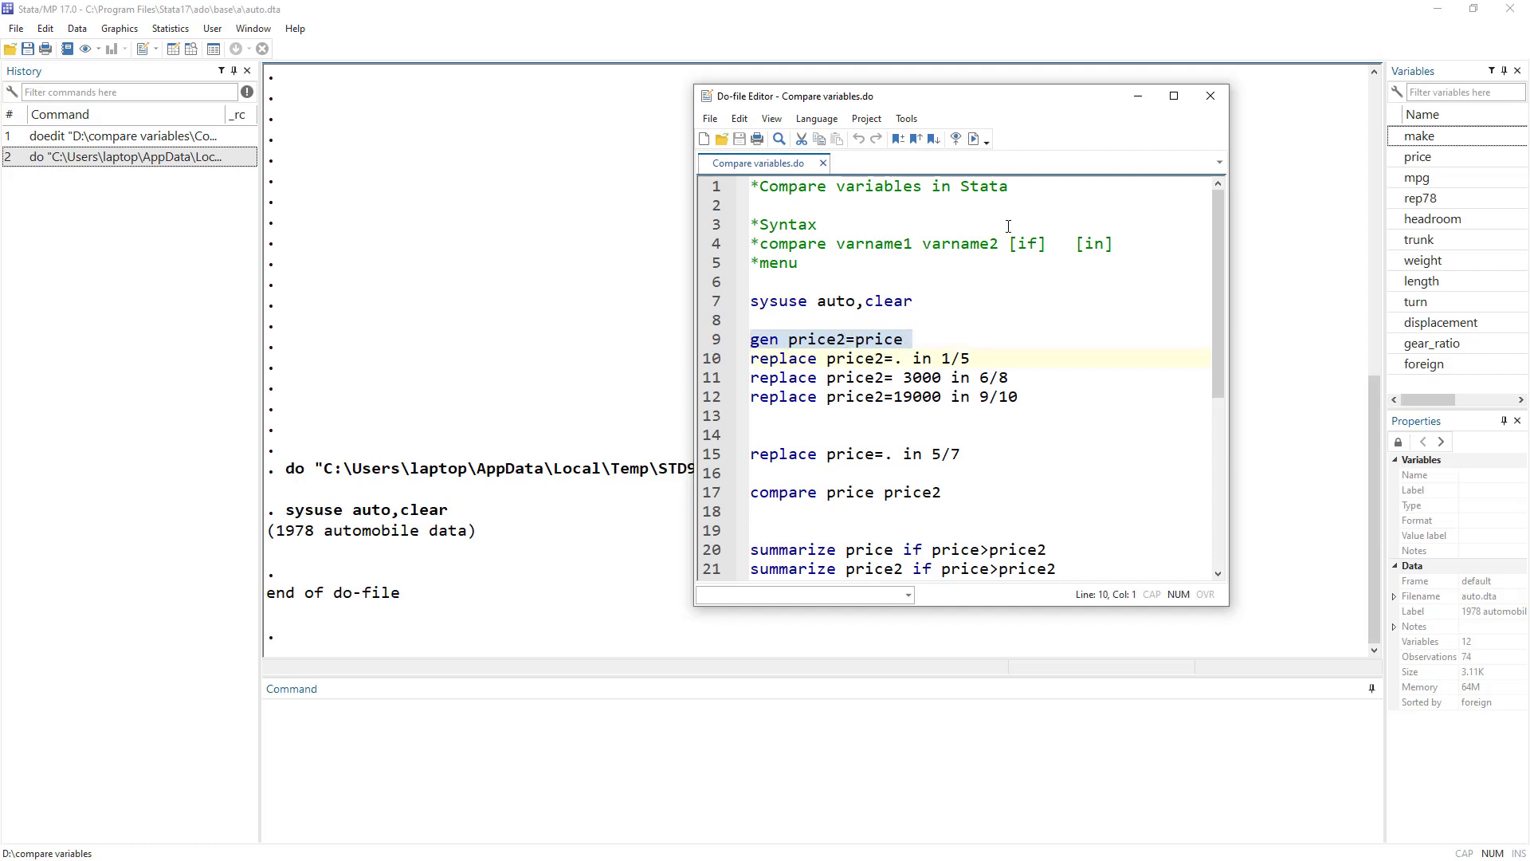
left_click(972, 139)
left_click(887, 339)
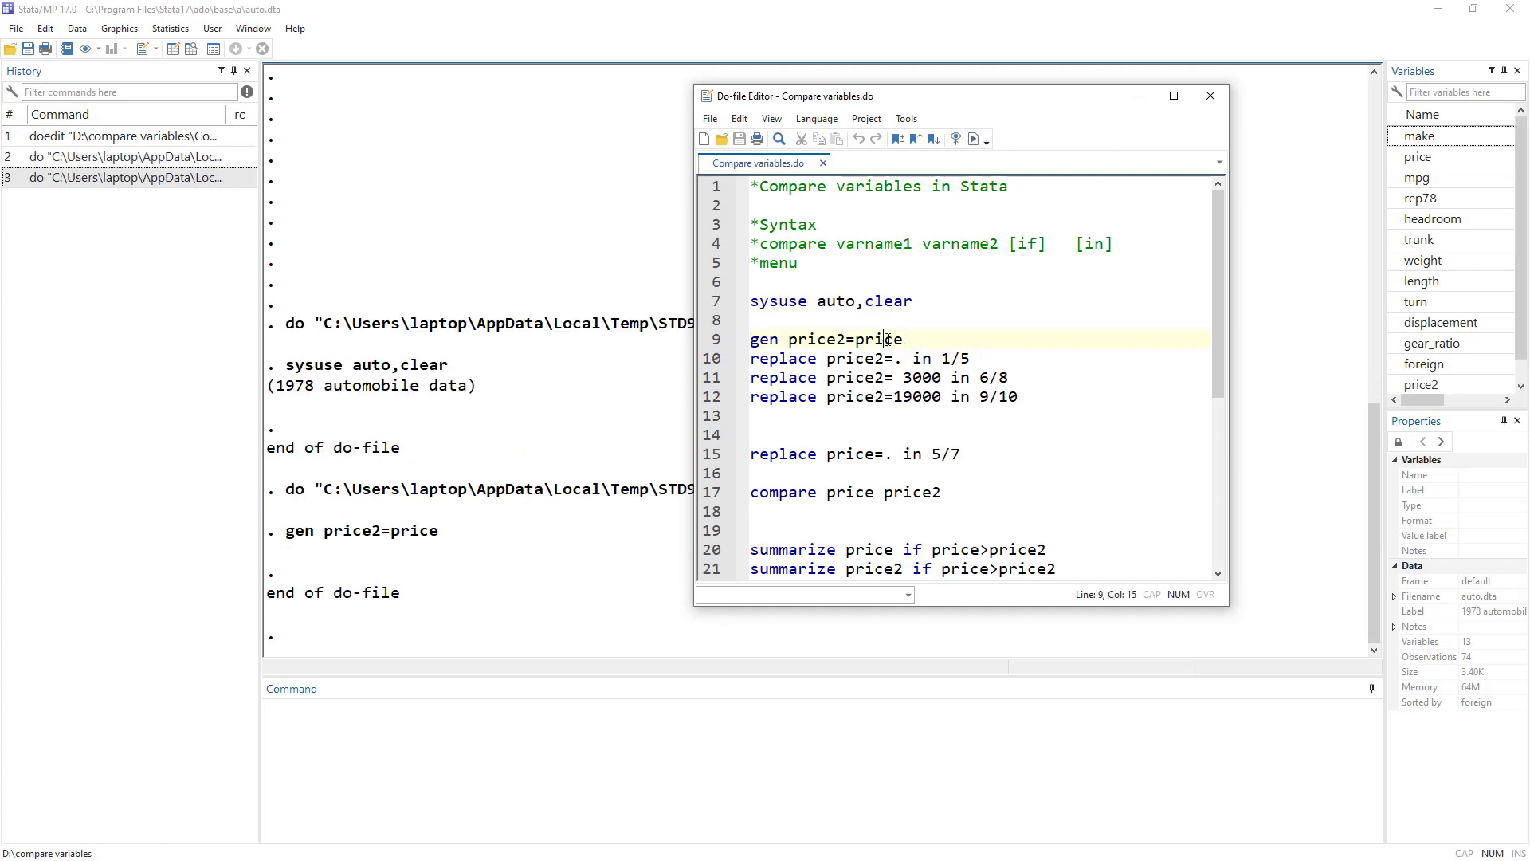
double_click(887, 339)
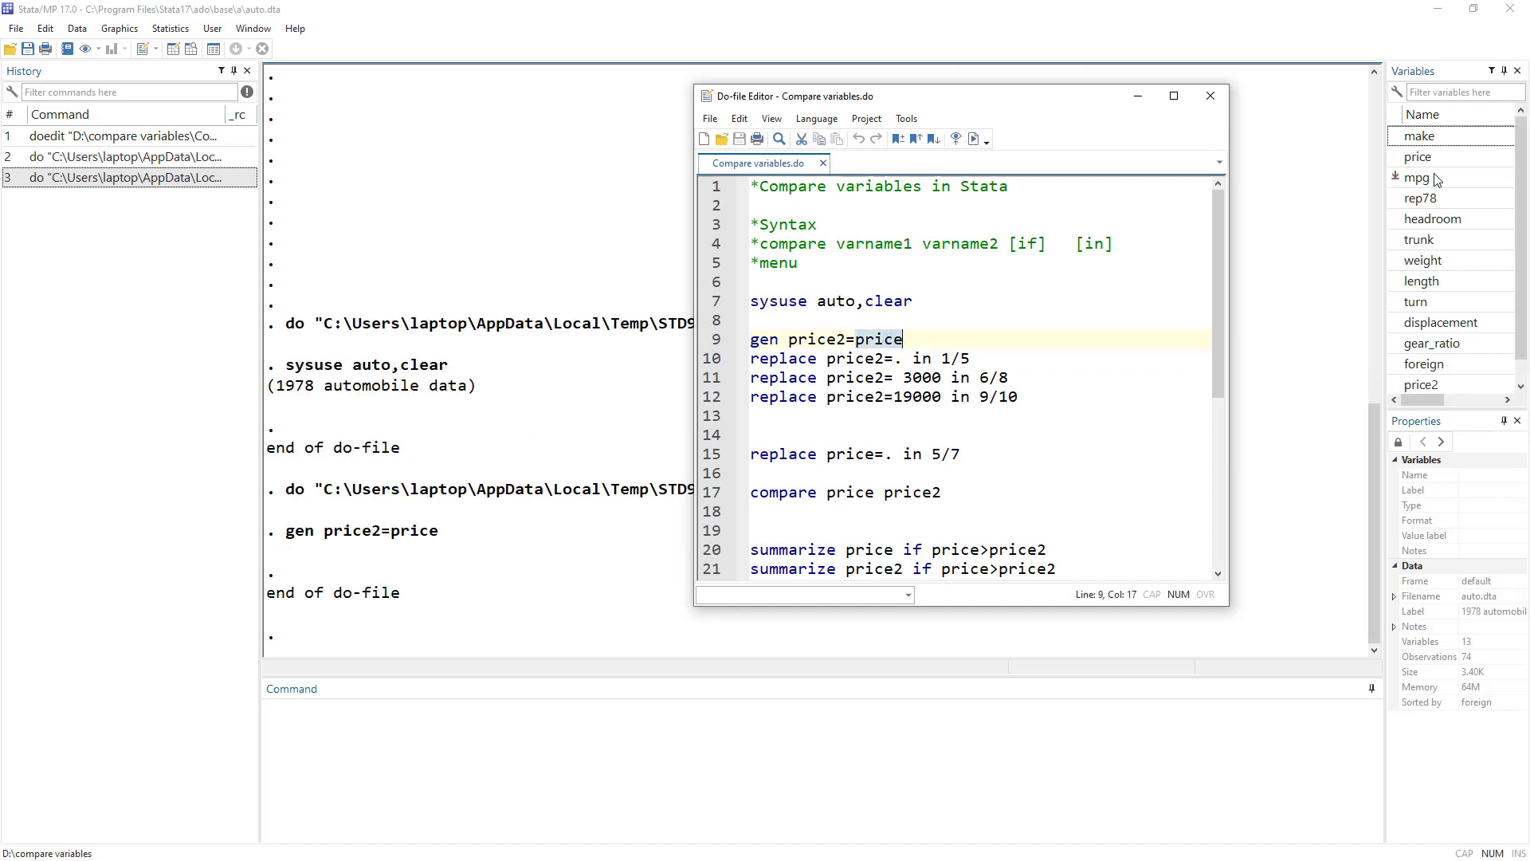
scroll(1439, 359, "down", 1)
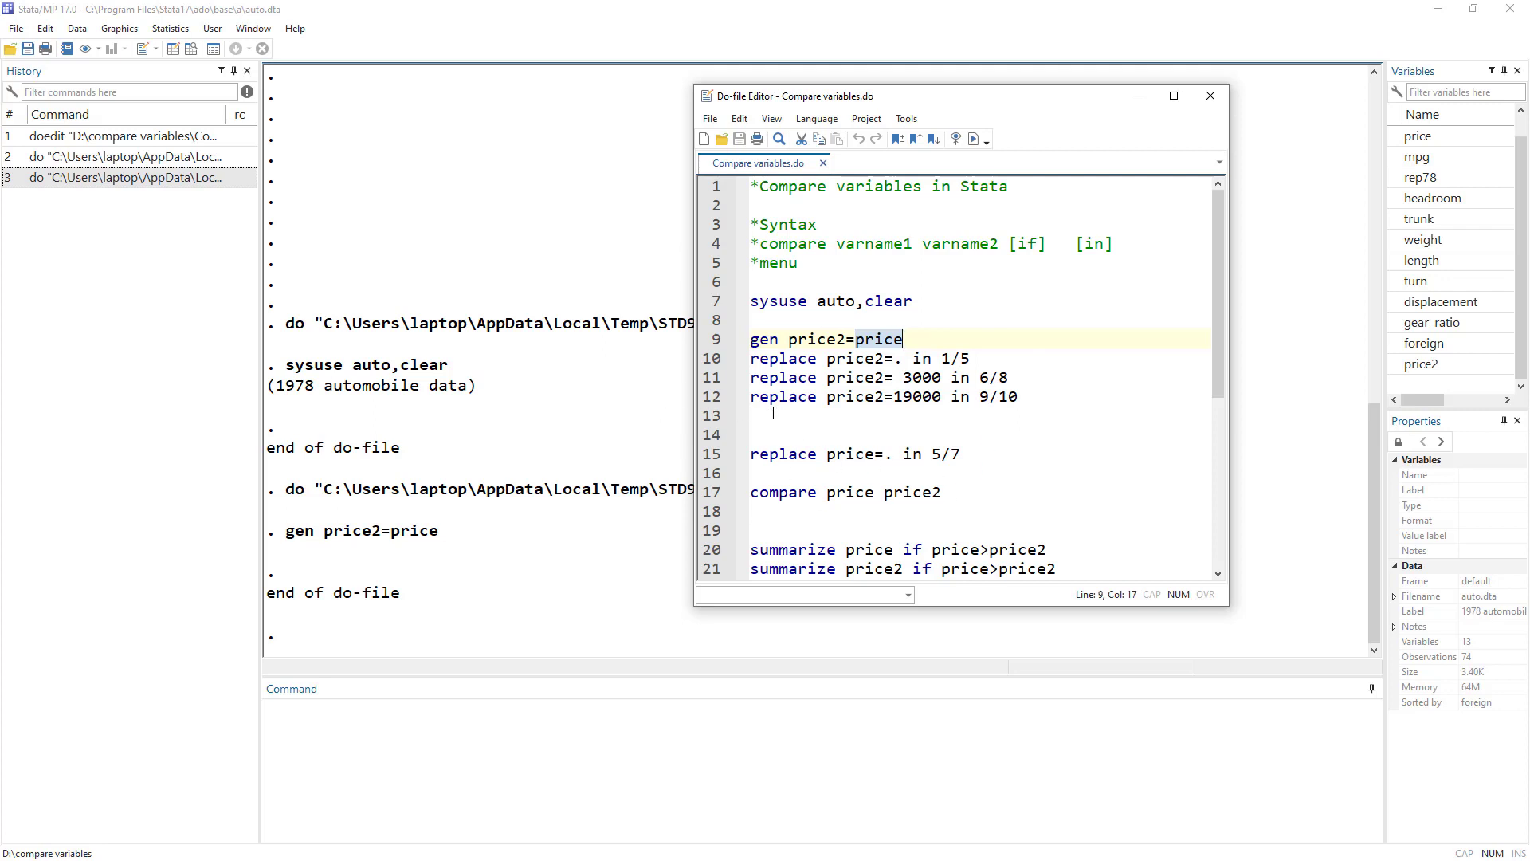
- Run only the do-file line replace price2=. in 1/5 to make price2 missing in observations 1 to 5
left_click(710, 361)
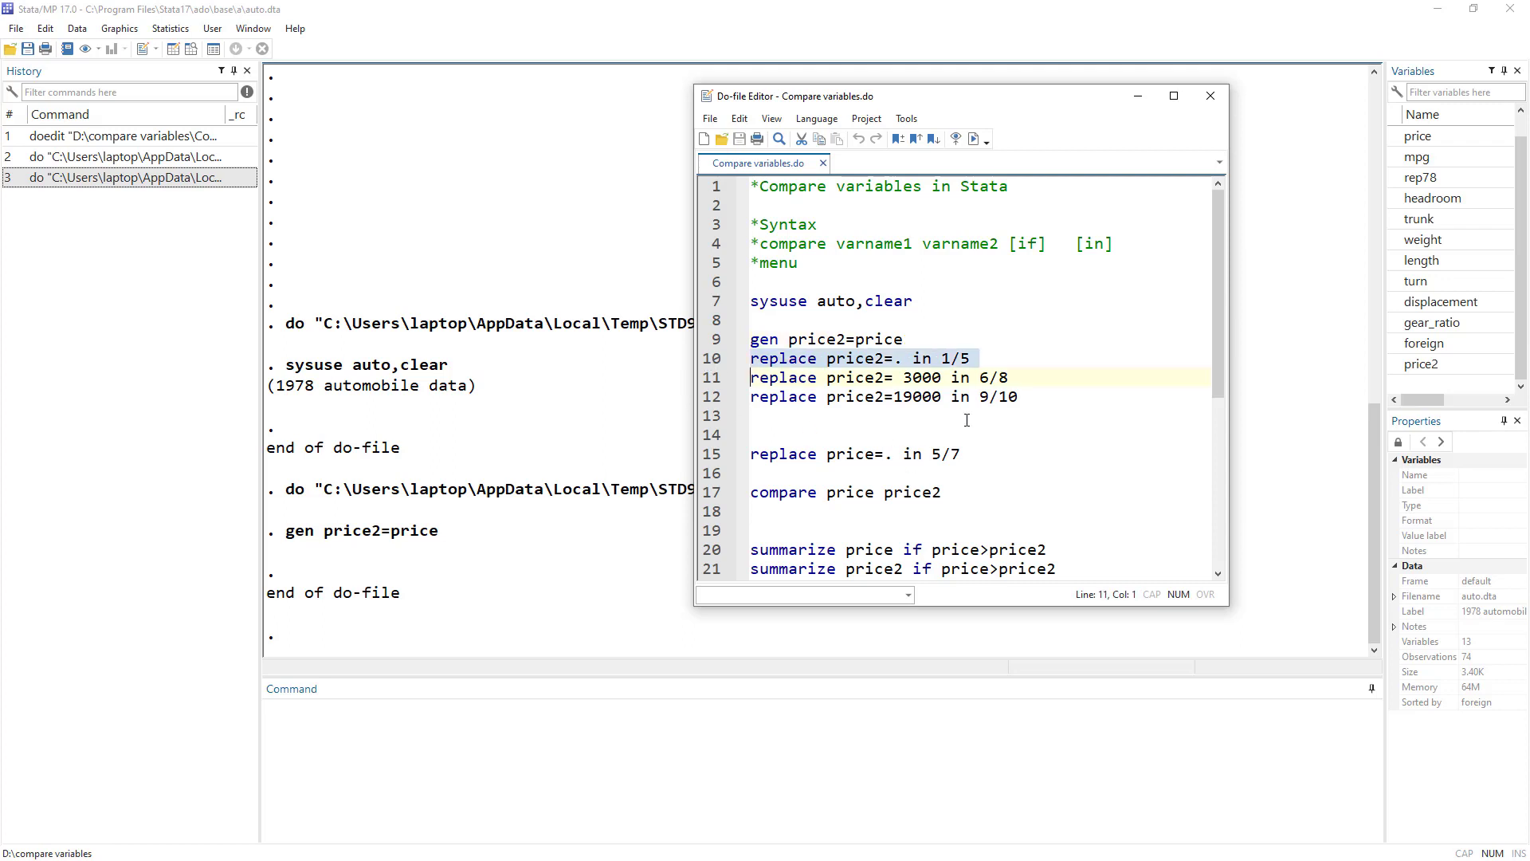
left_click(901, 360)
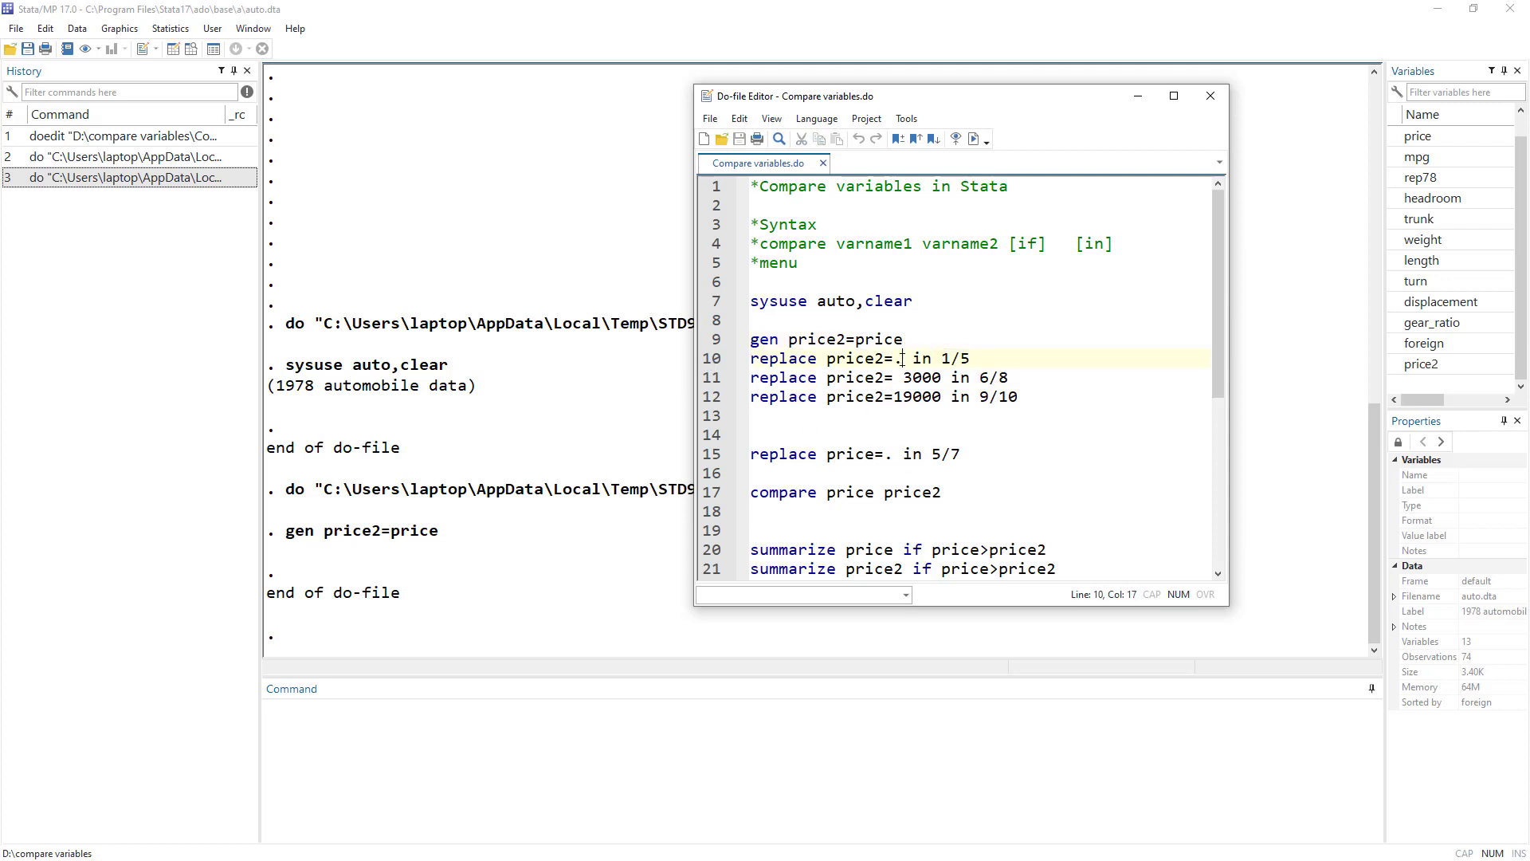
left_click_drag(895, 360, 977, 361)
left_click(709, 359)
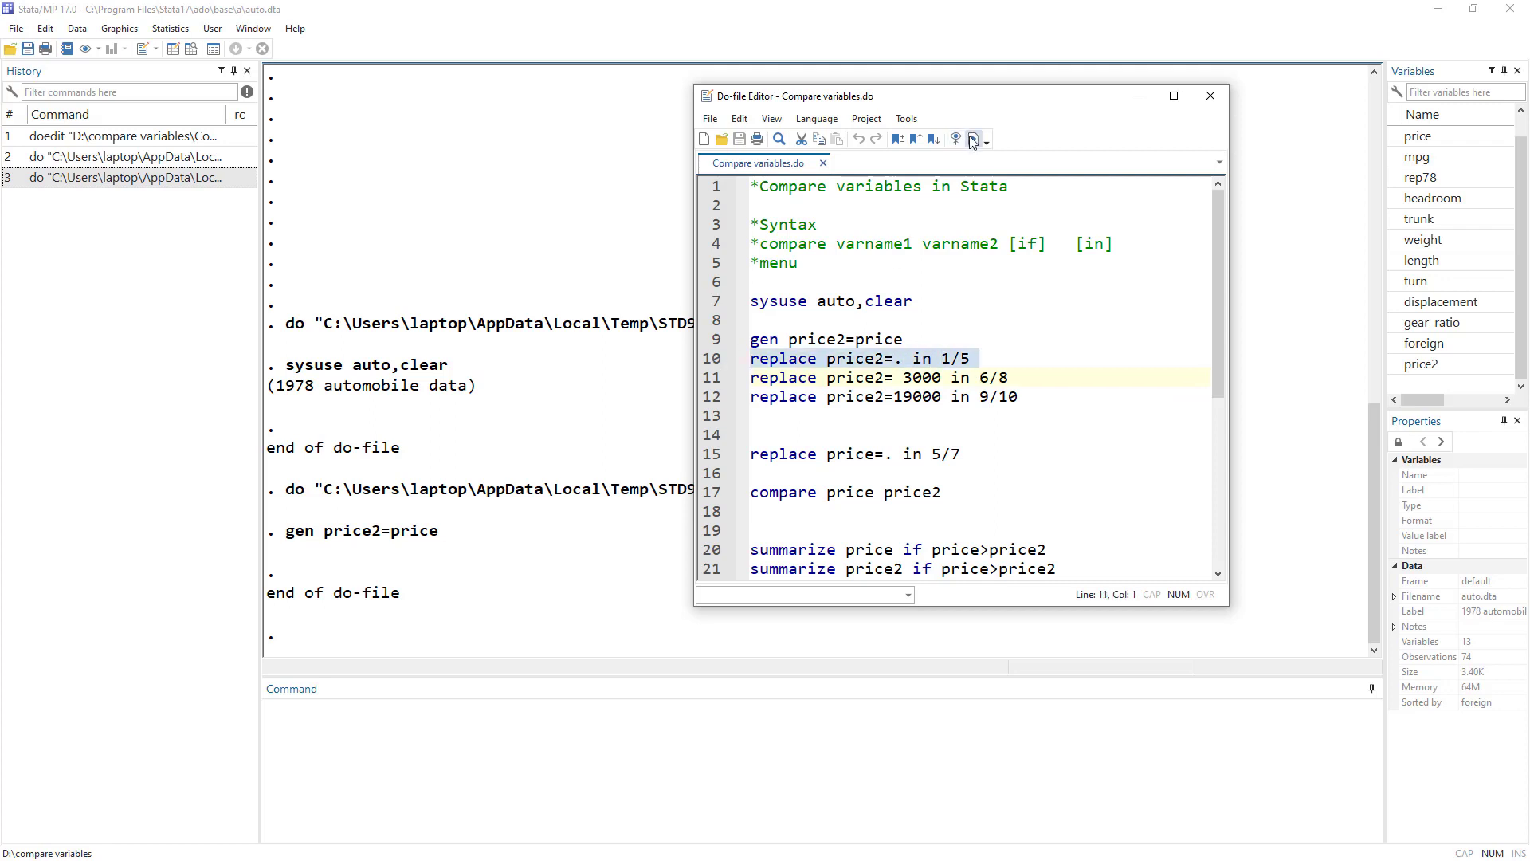
left_click(973, 139)
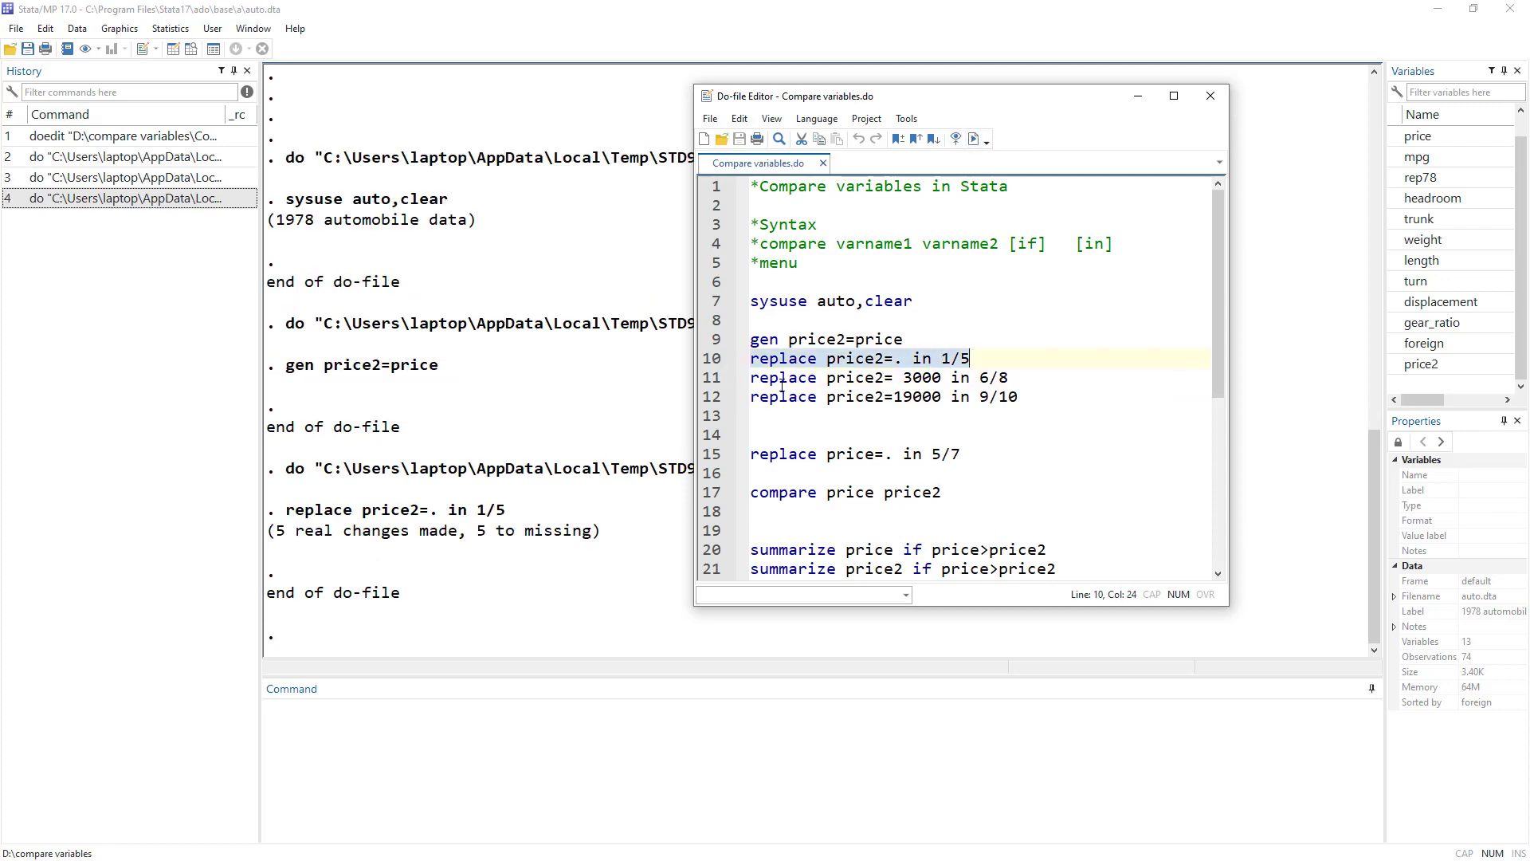
- Run the two do-file lines that set price2 to 3000 in observations 6/8 and to 19000 in 9/10
left_click_drag(827, 377, 943, 382)
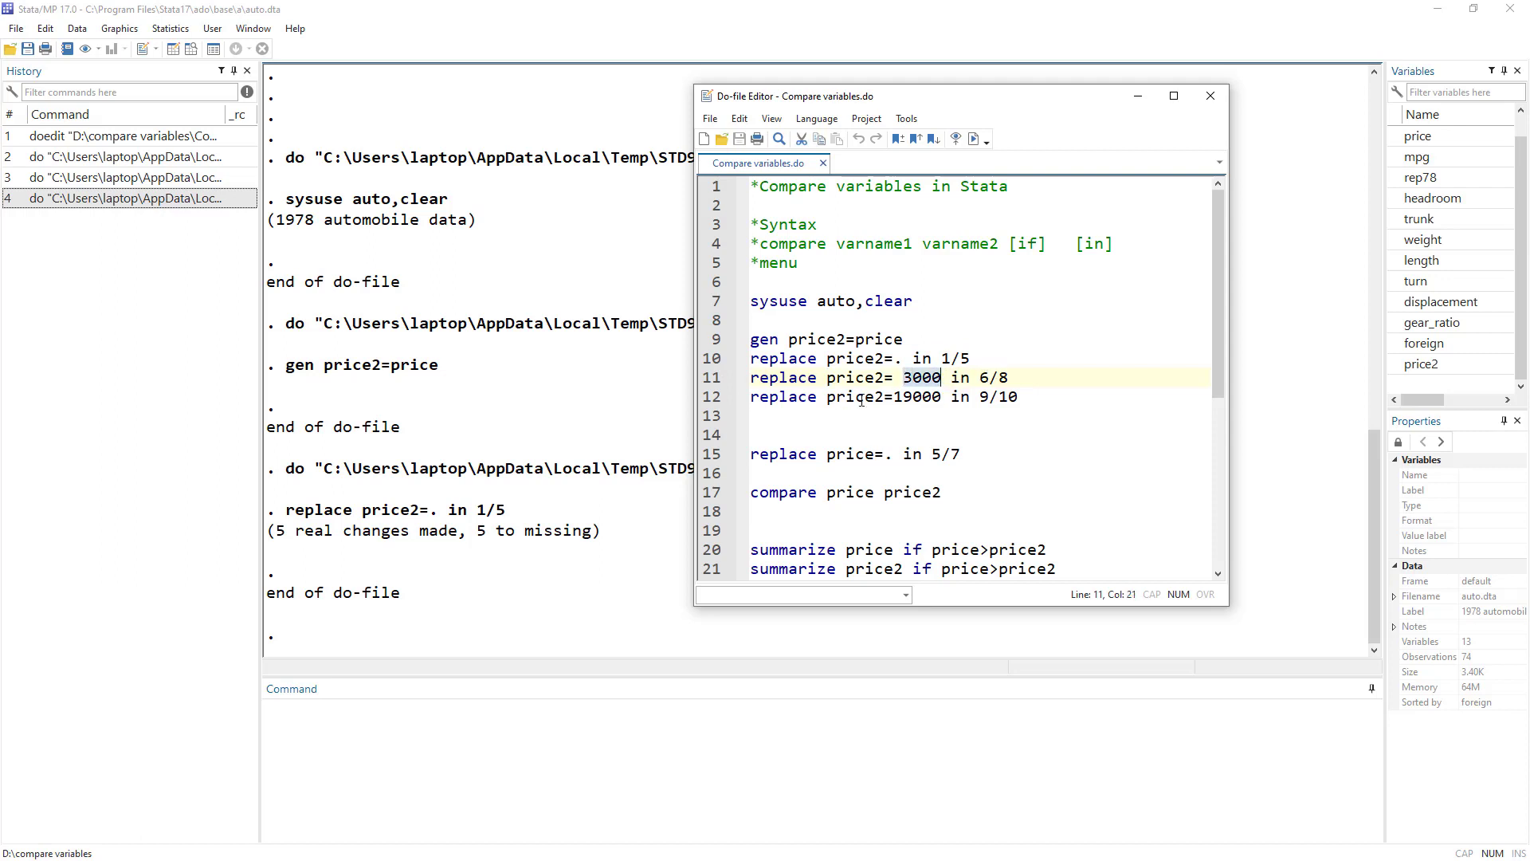
double_click(917, 397)
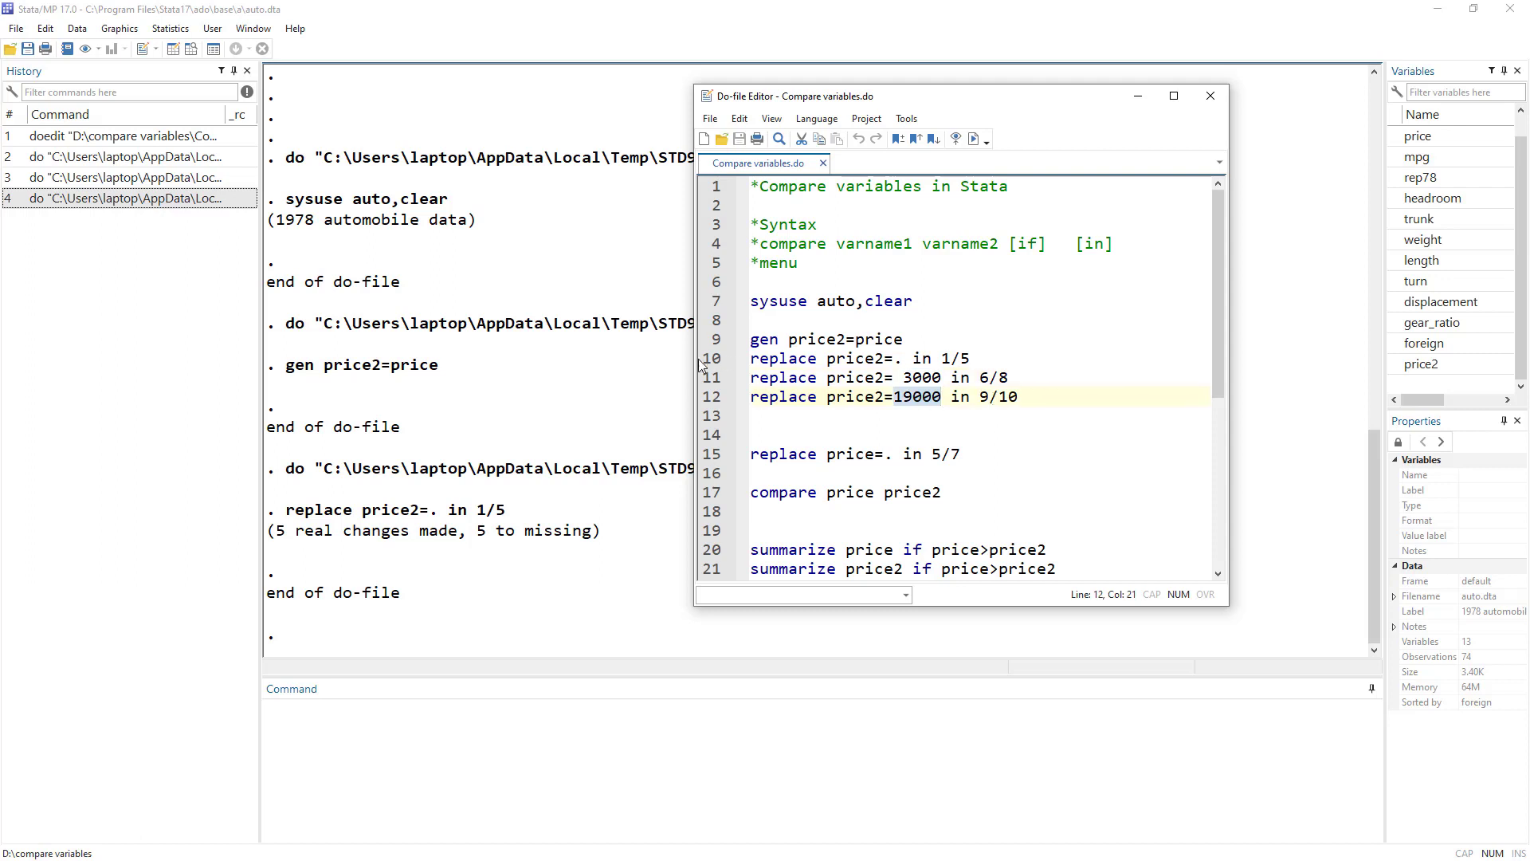
left_click_drag(709, 378, 716, 406)
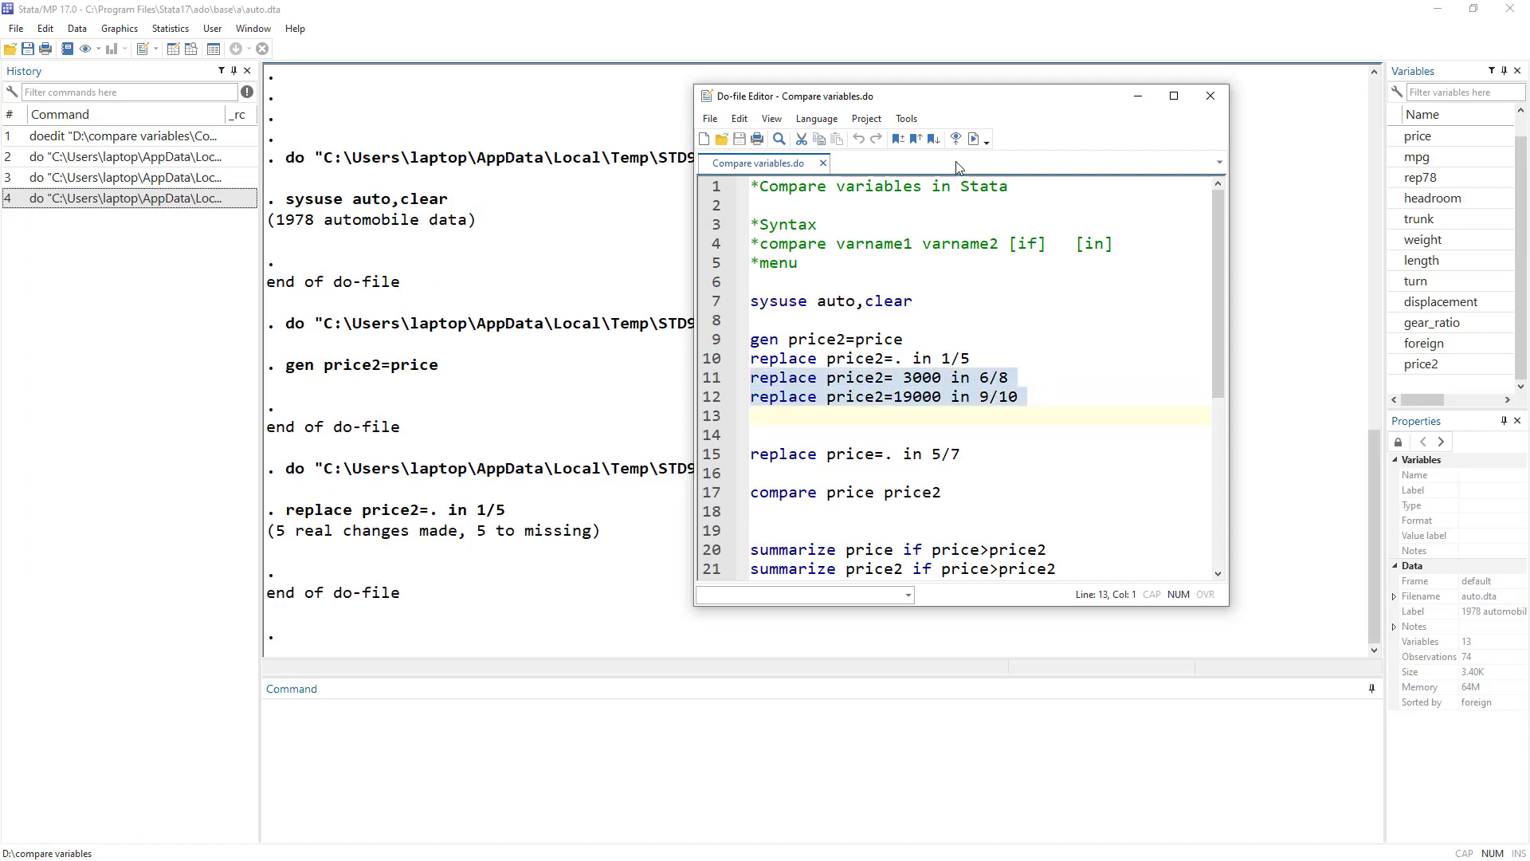
left_click(974, 139)
- Run only the do-file line replace price=. in 5/7 to make price missing in observations 5 to 7
left_click(714, 460)
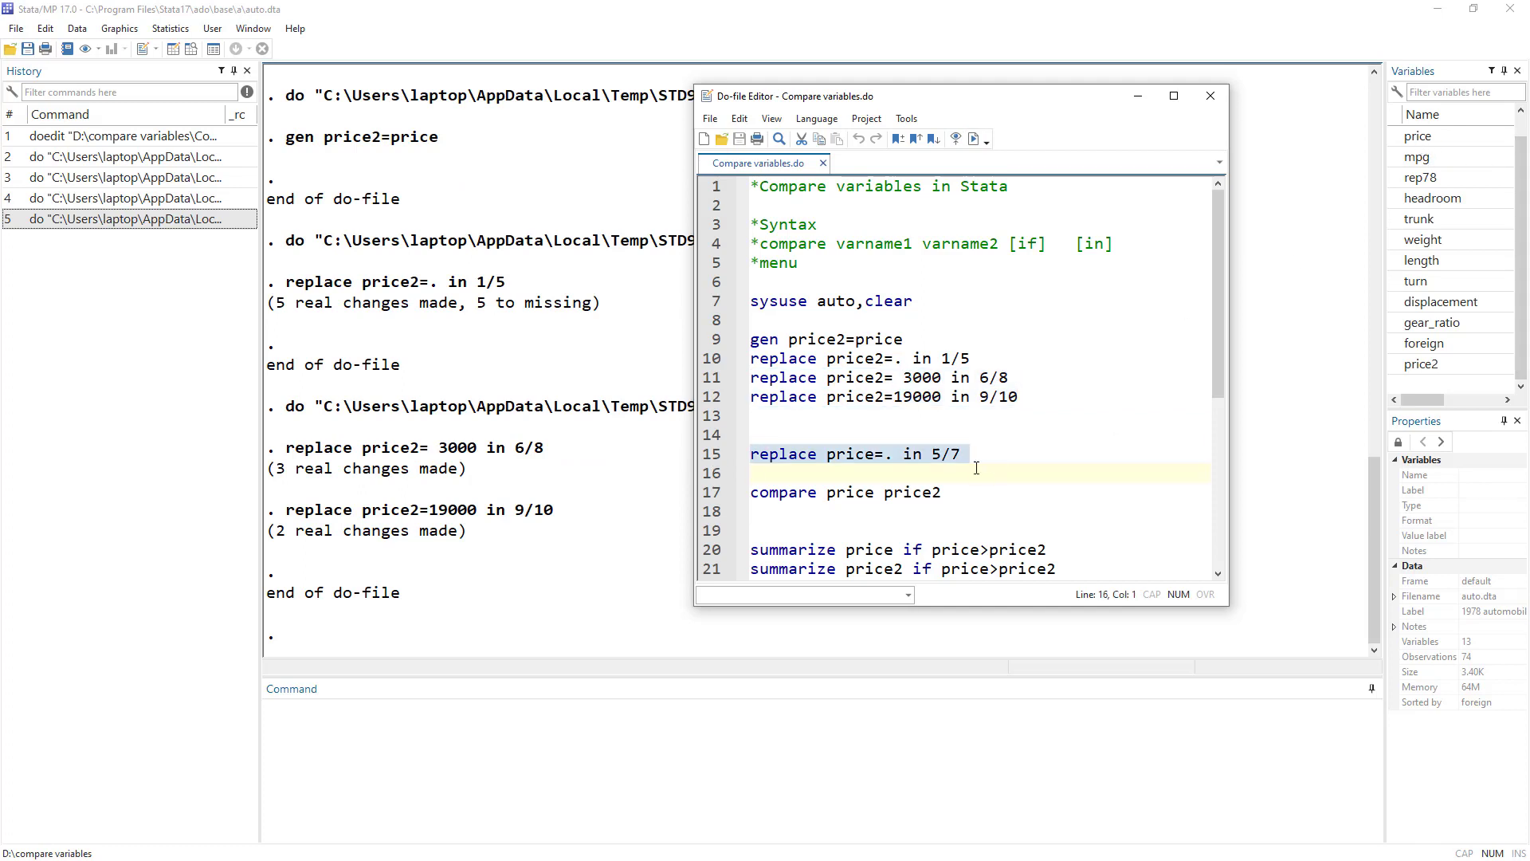
left_click(887, 454)
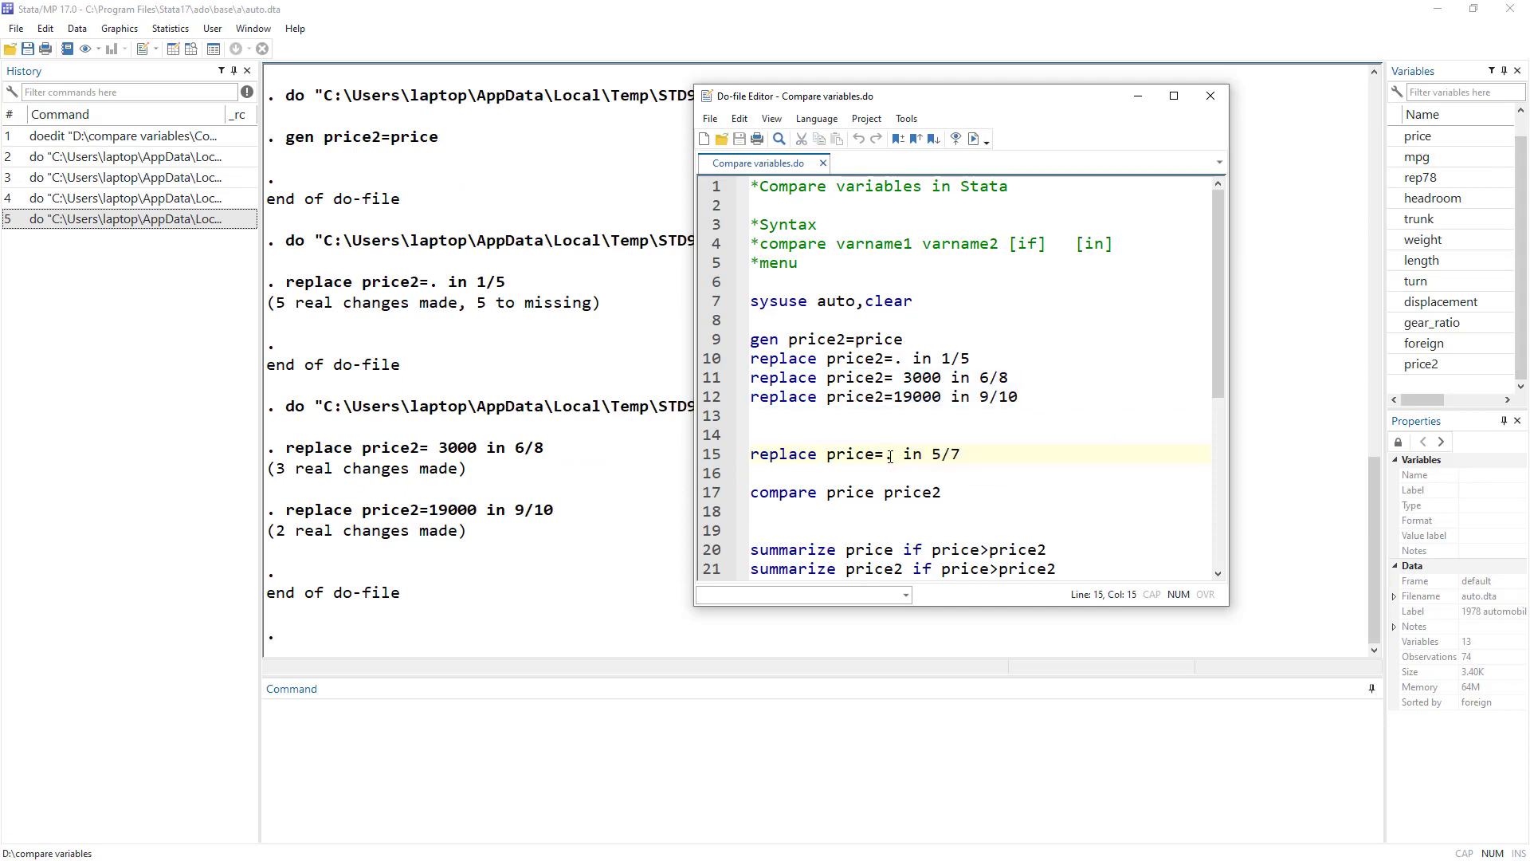
double_click(886, 455)
left_click_drag(934, 456, 973, 454)
left_click_drag(754, 455, 962, 454)
left_click(973, 139)
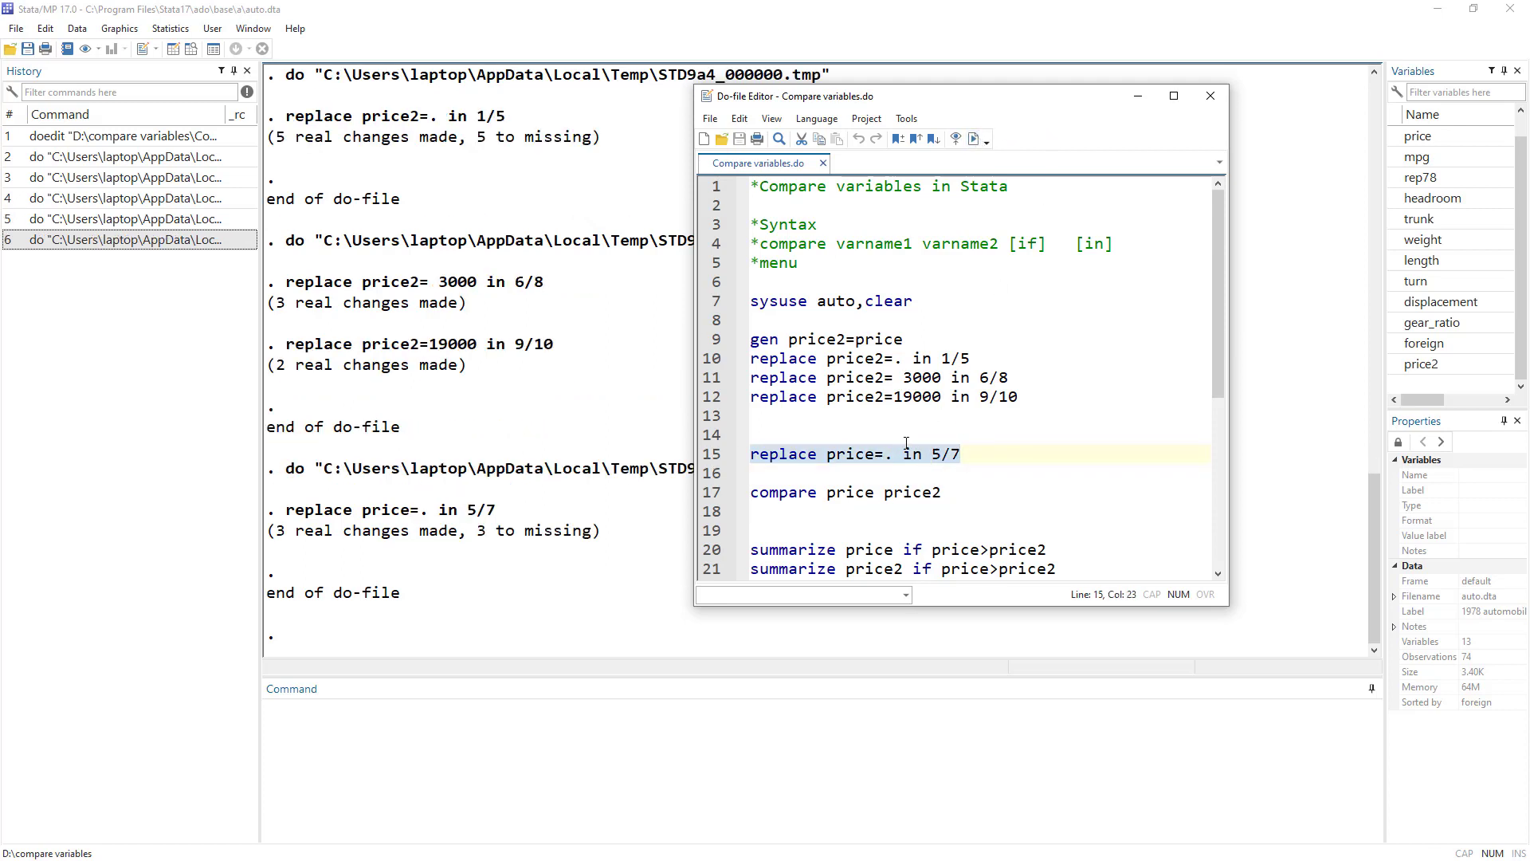
- Run only the do-file line compare price price2 to compare the two price variables
scroll(891, 458, "down", 2)
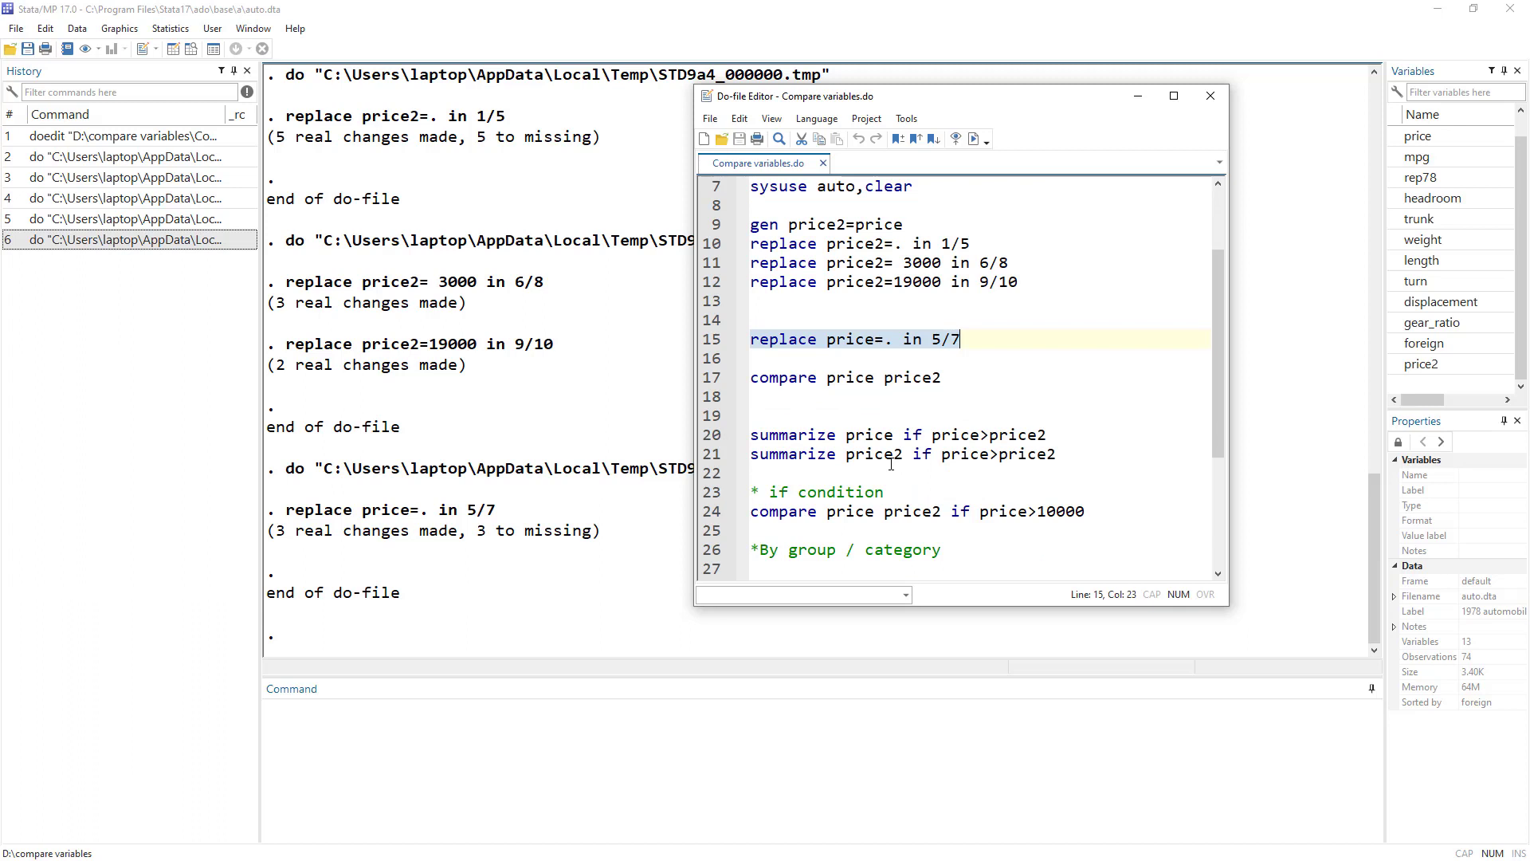
left_click(710, 379)
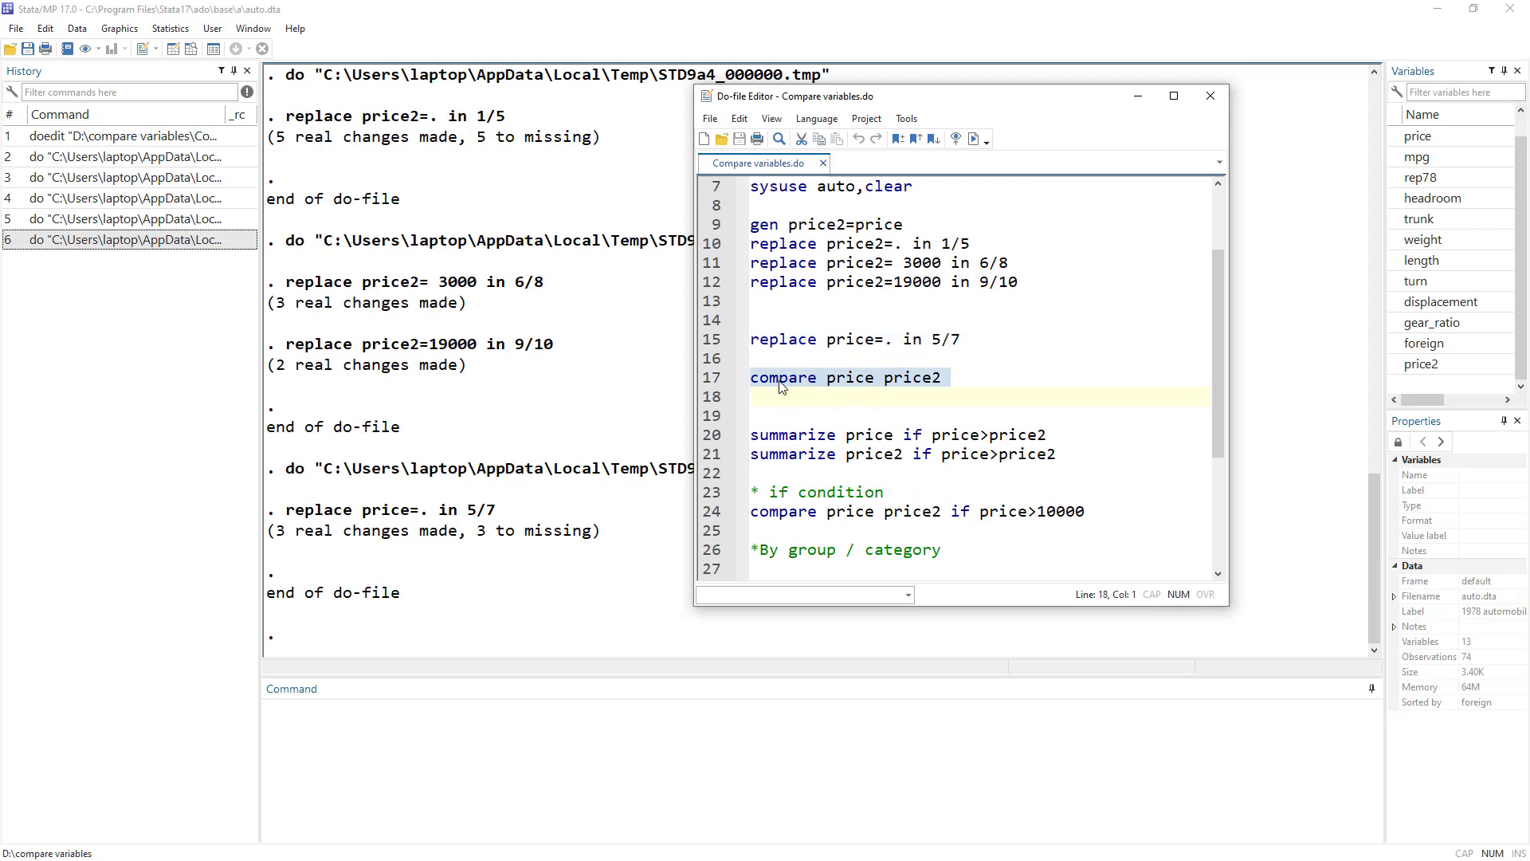
left_click(780, 385)
double_click(785, 379)
key("Down")
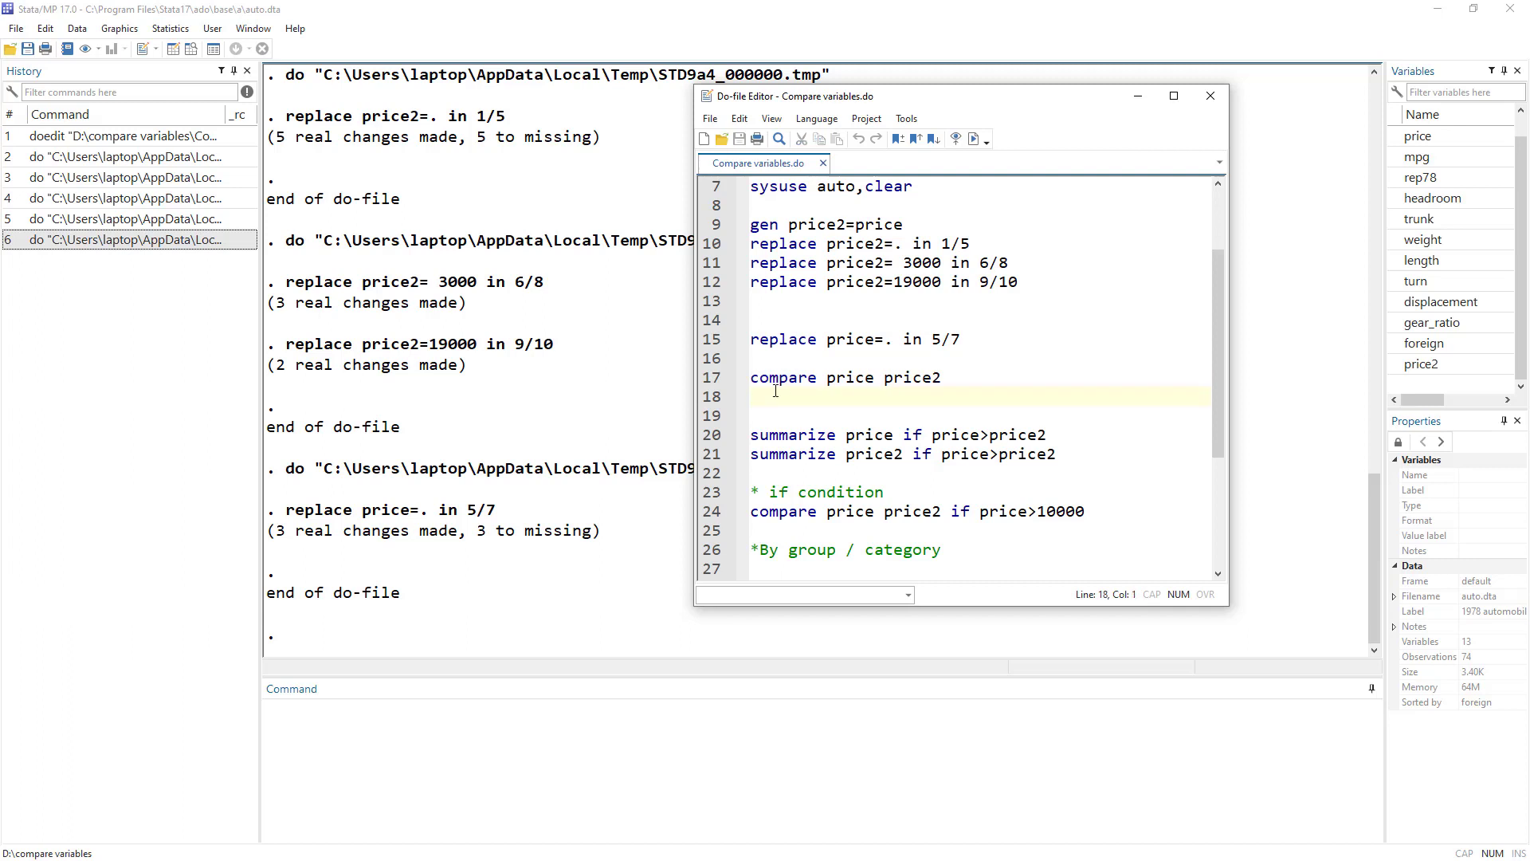
left_click(711, 381)
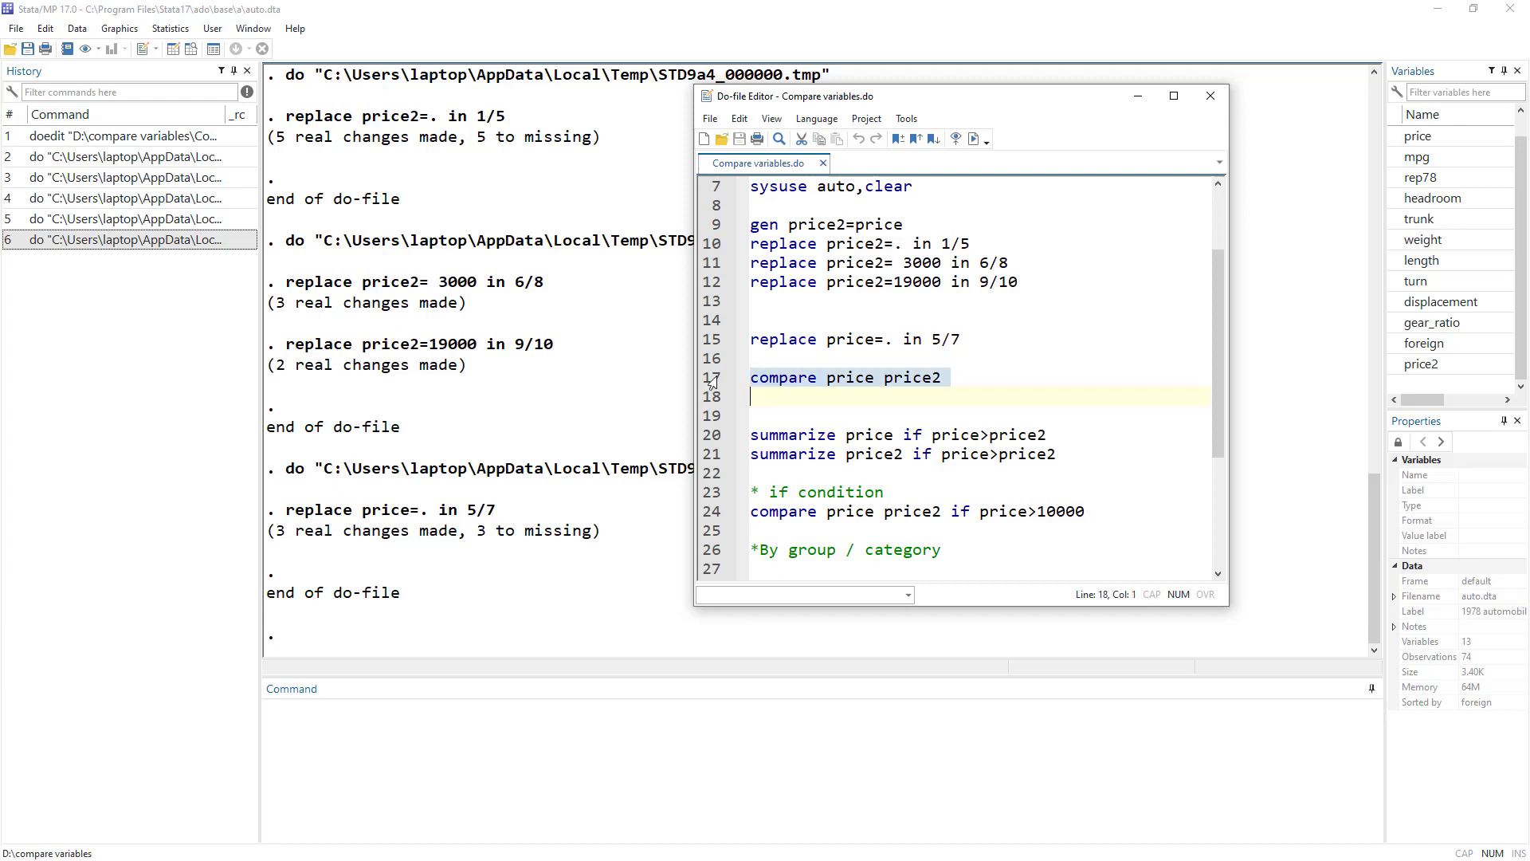
left_click(975, 140)
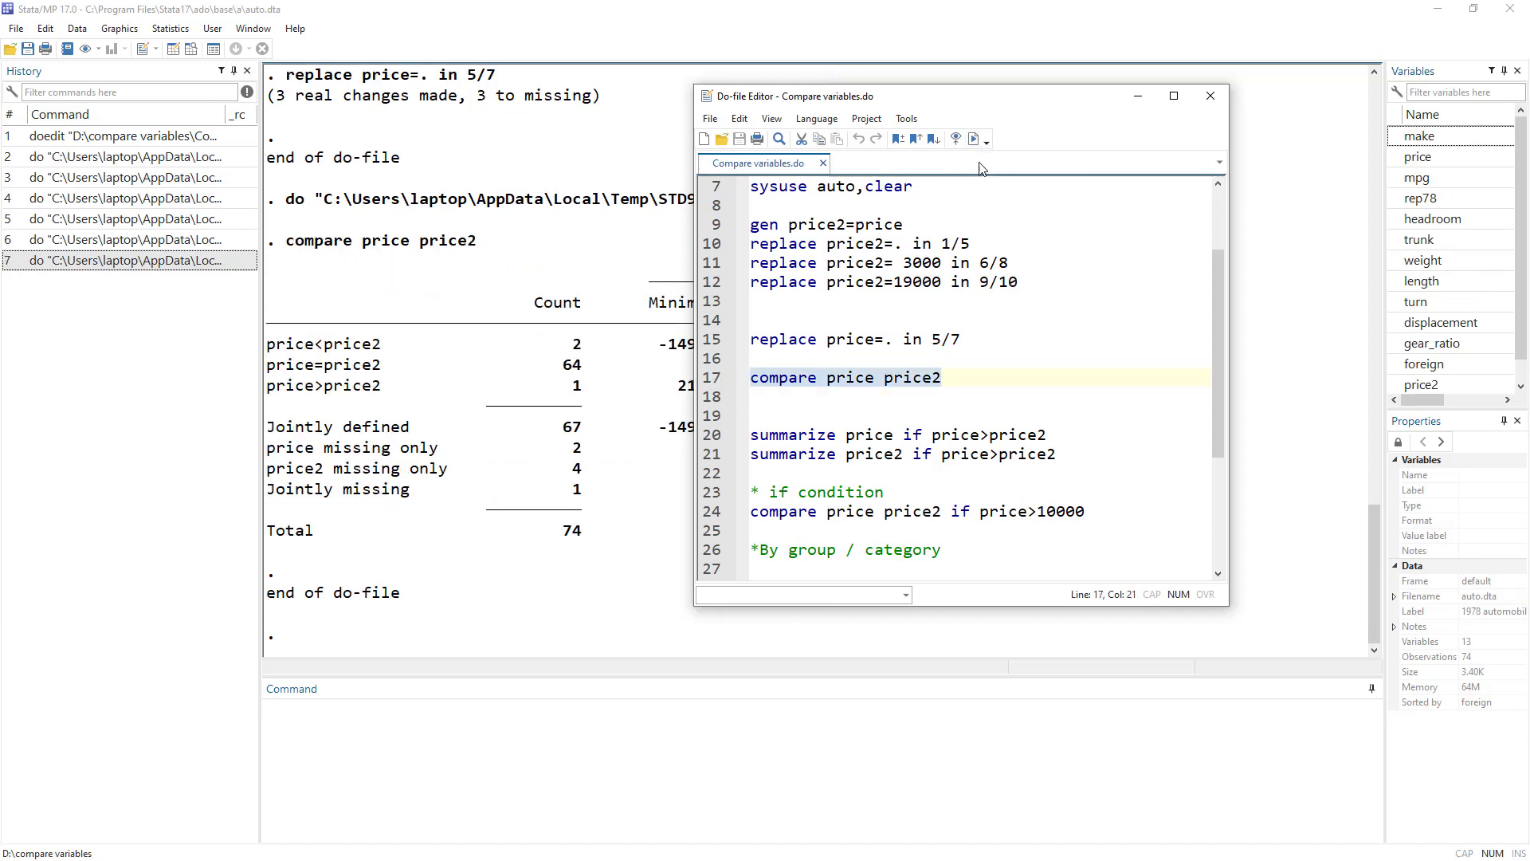
- Move the Do-file Editor window clear of the comparison table so all its Difference columns can be read
left_click_drag(949, 100, 1150, 111)
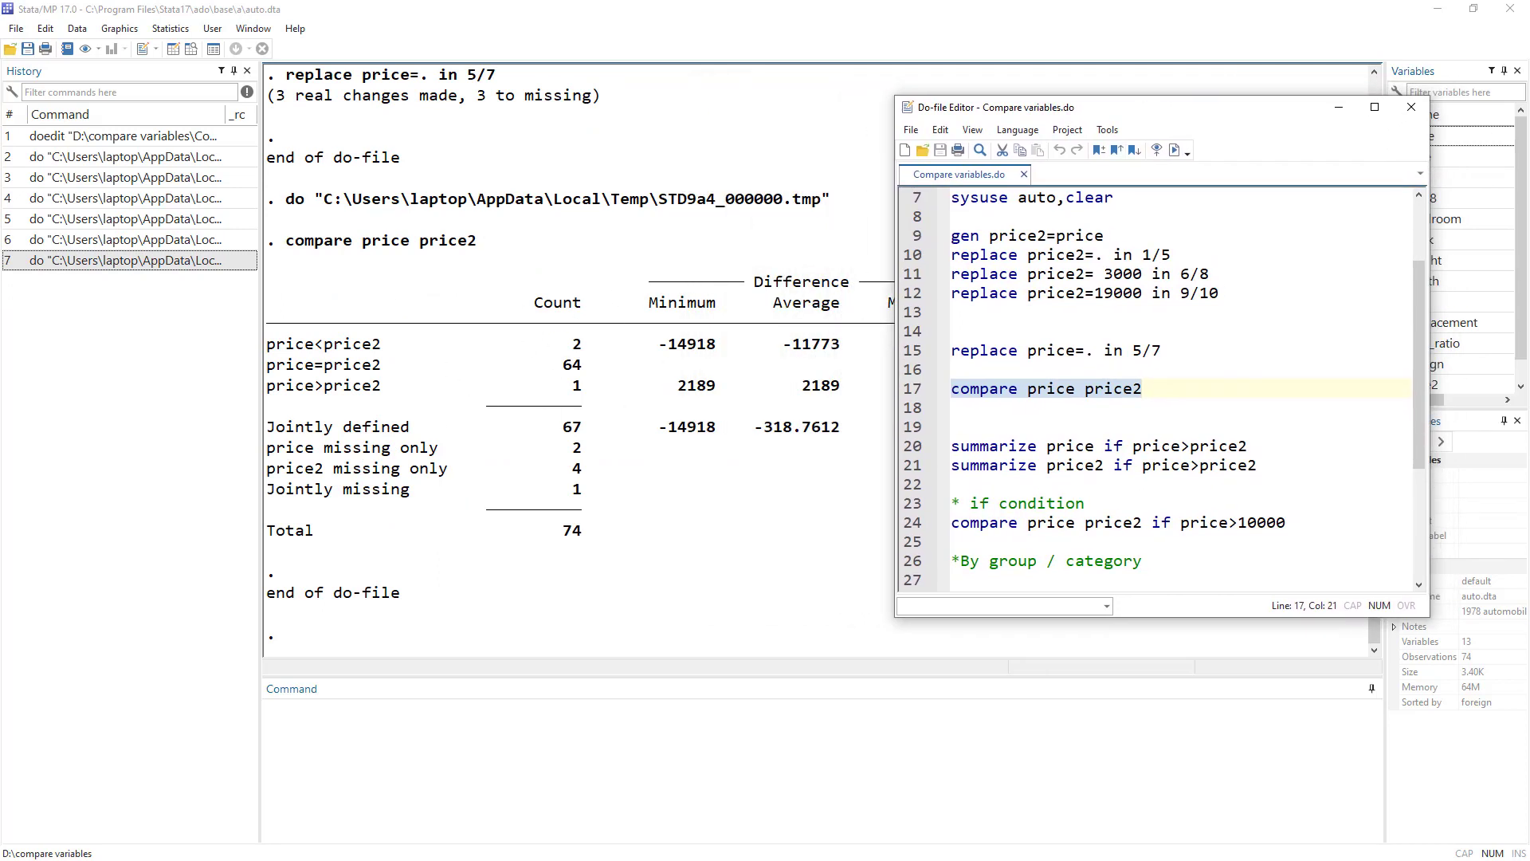
left_click(810, 416)
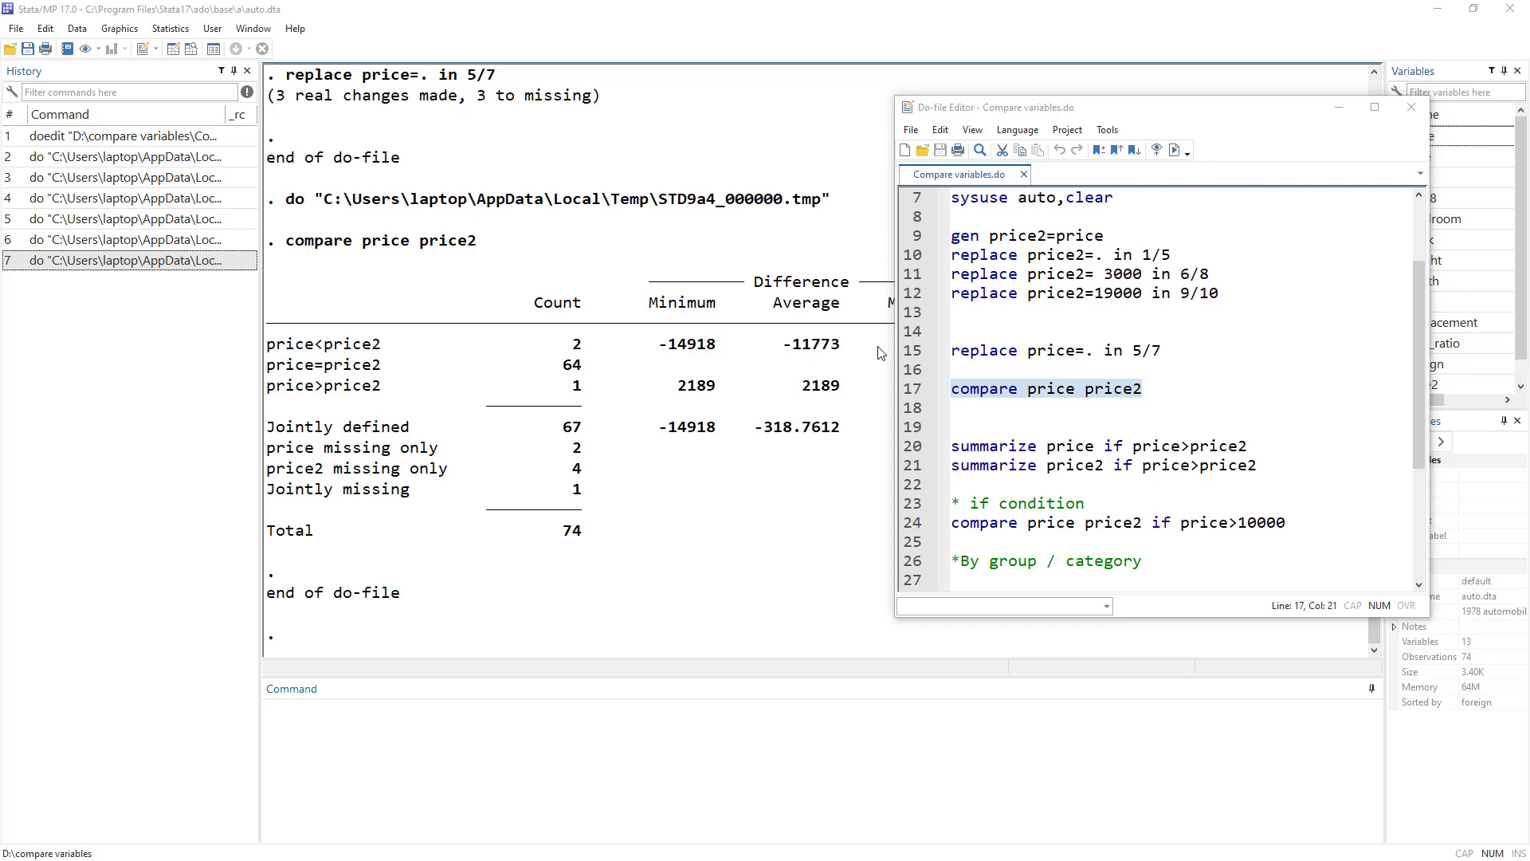
left_click_drag(1015, 120, 977, 451)
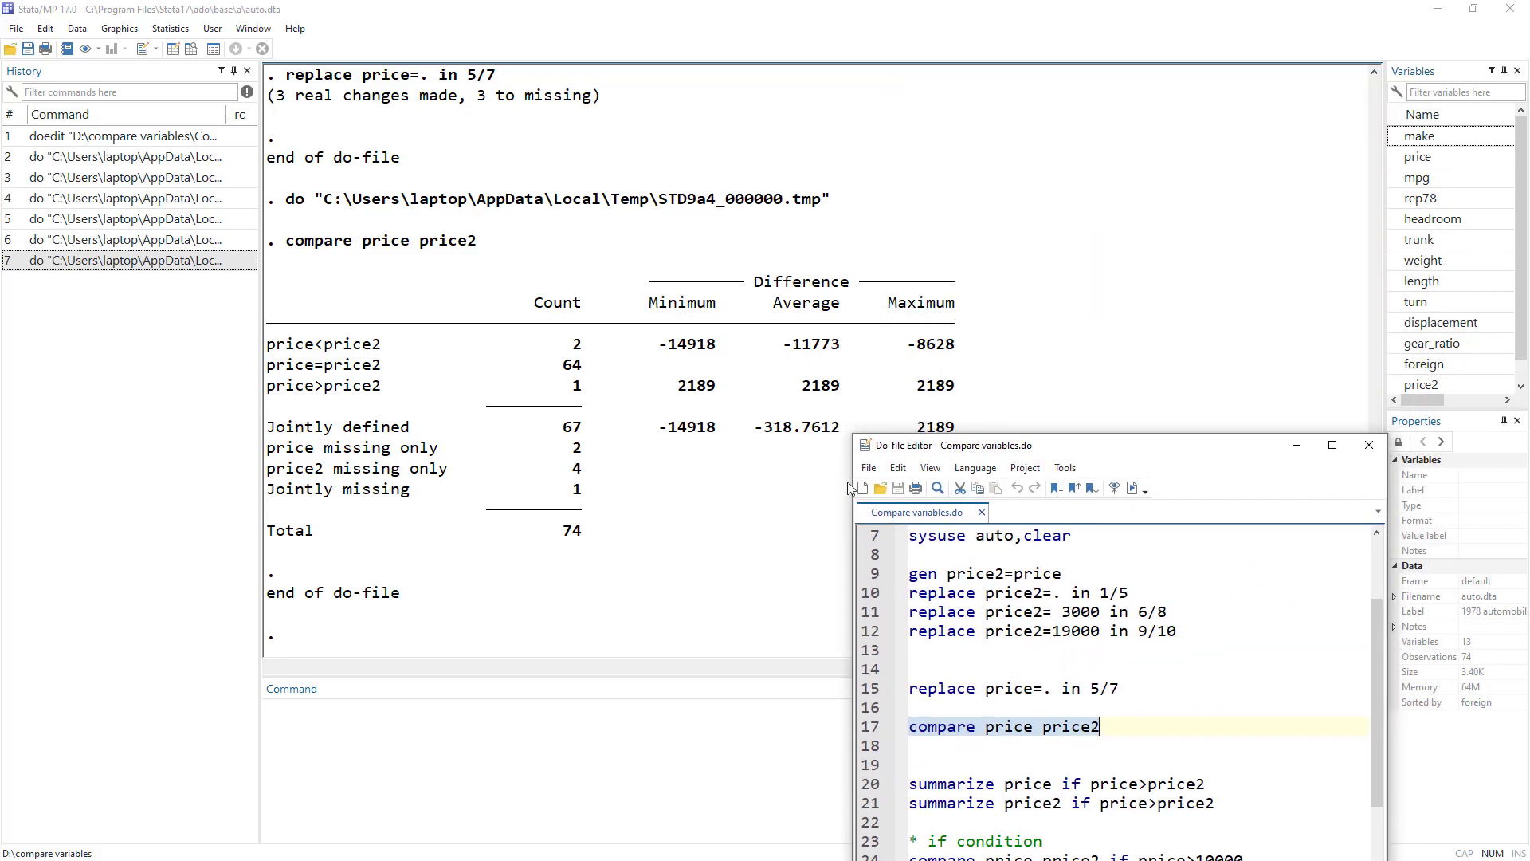
left_click_drag(1009, 451, 1148, 141)
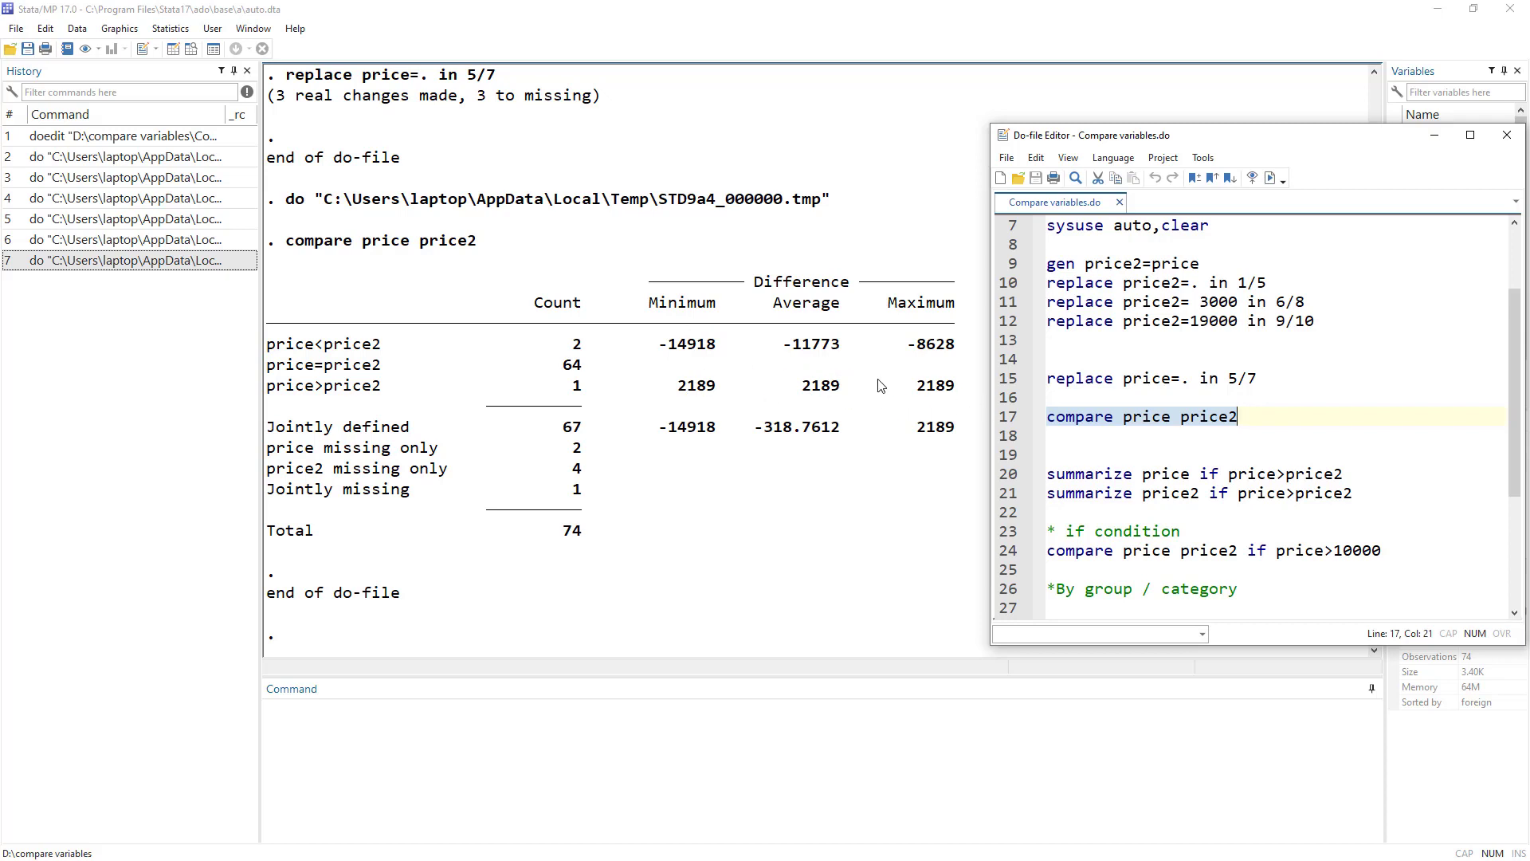
- Run only the do-file line summarize price if price>price2 to summarize price where it exceeds price2
scroll(1163, 440, "down", 1)
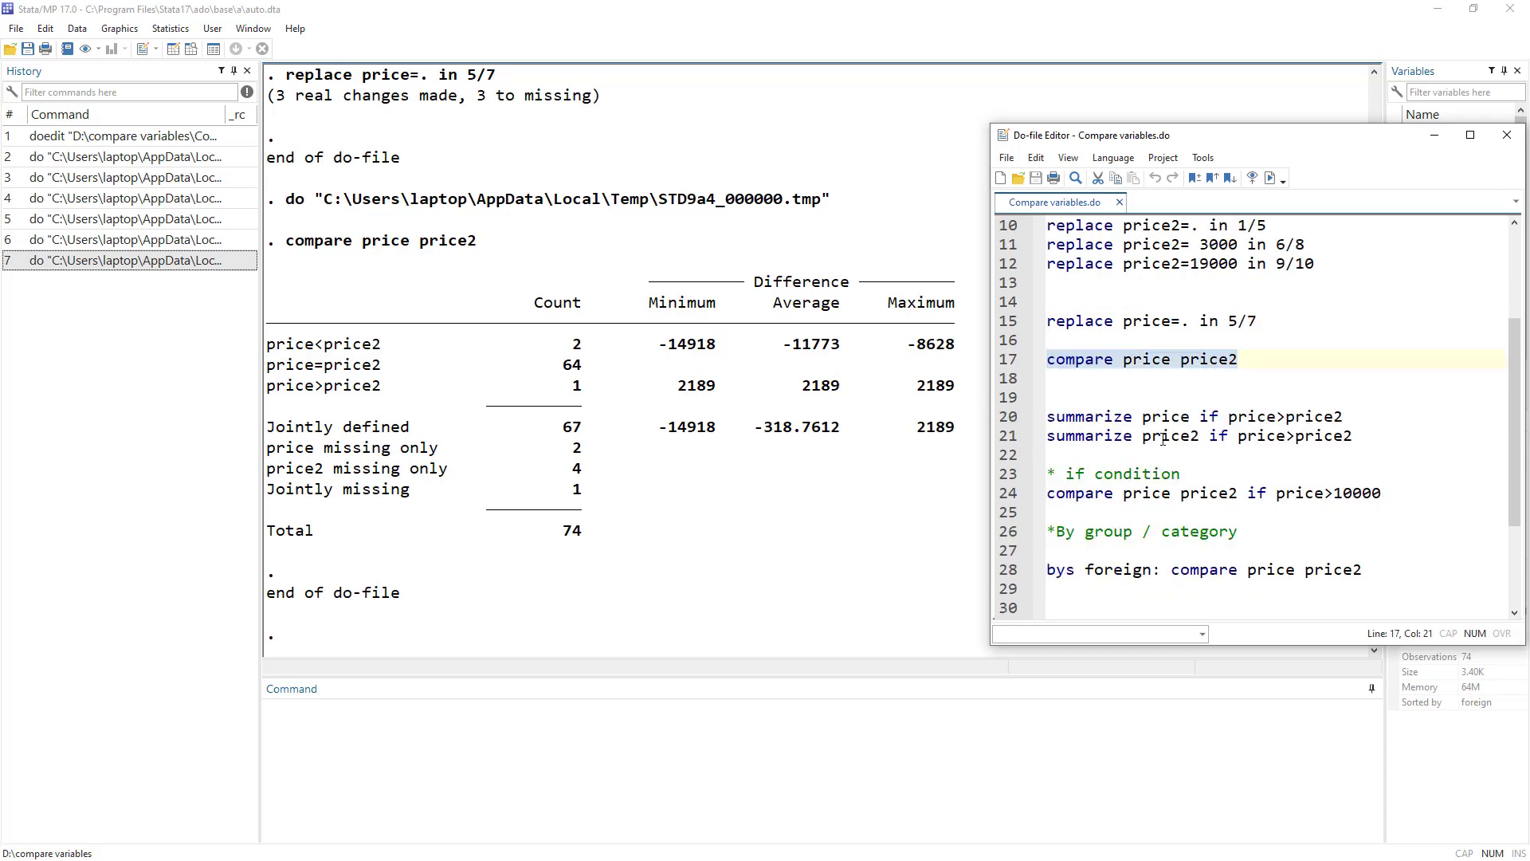
left_click(1066, 419)
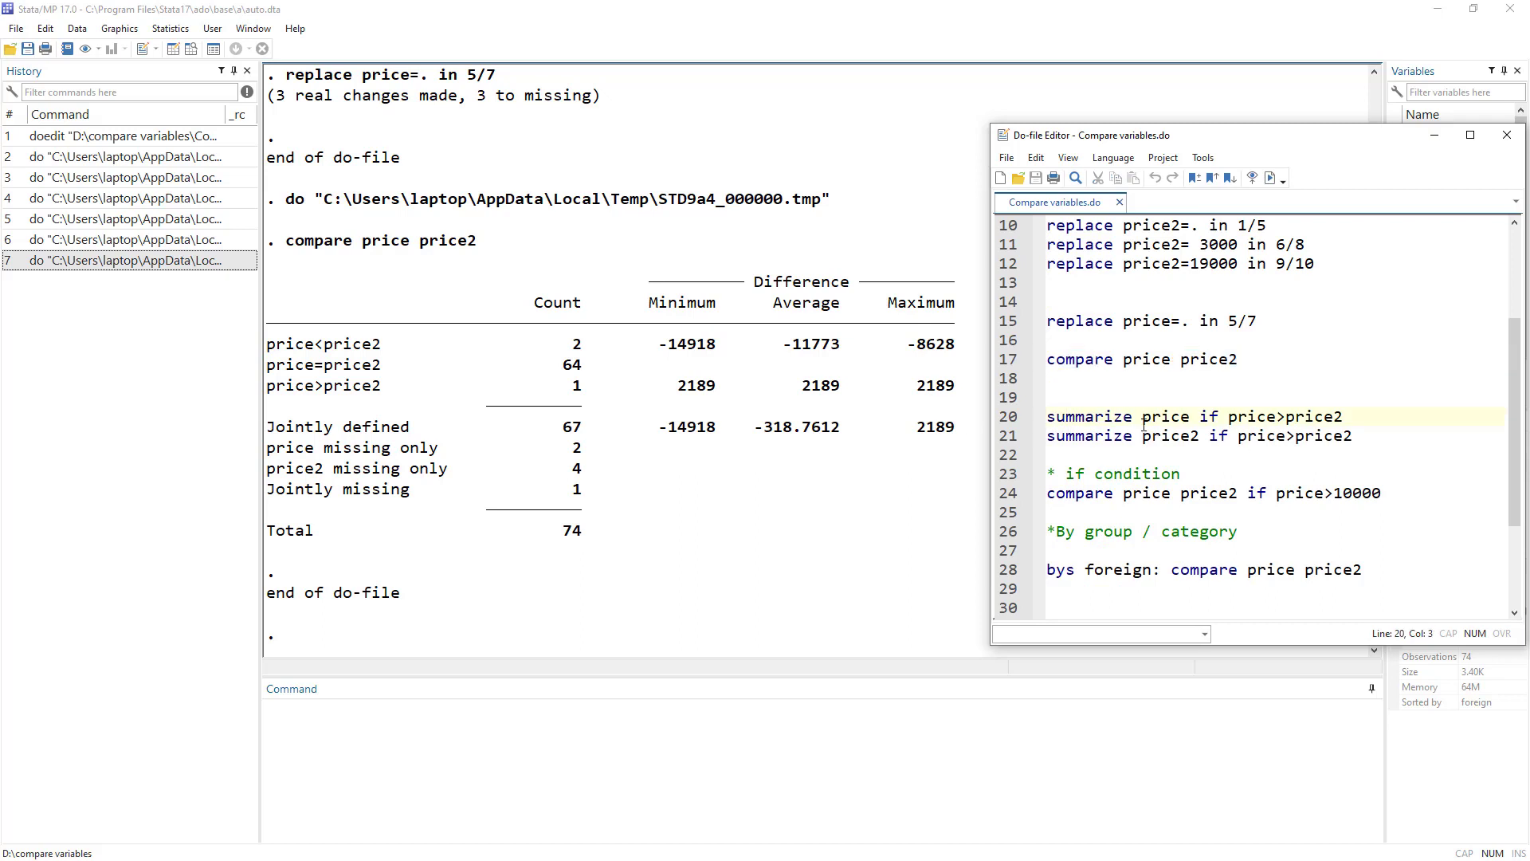
double_click(1084, 415)
double_click(1150, 418)
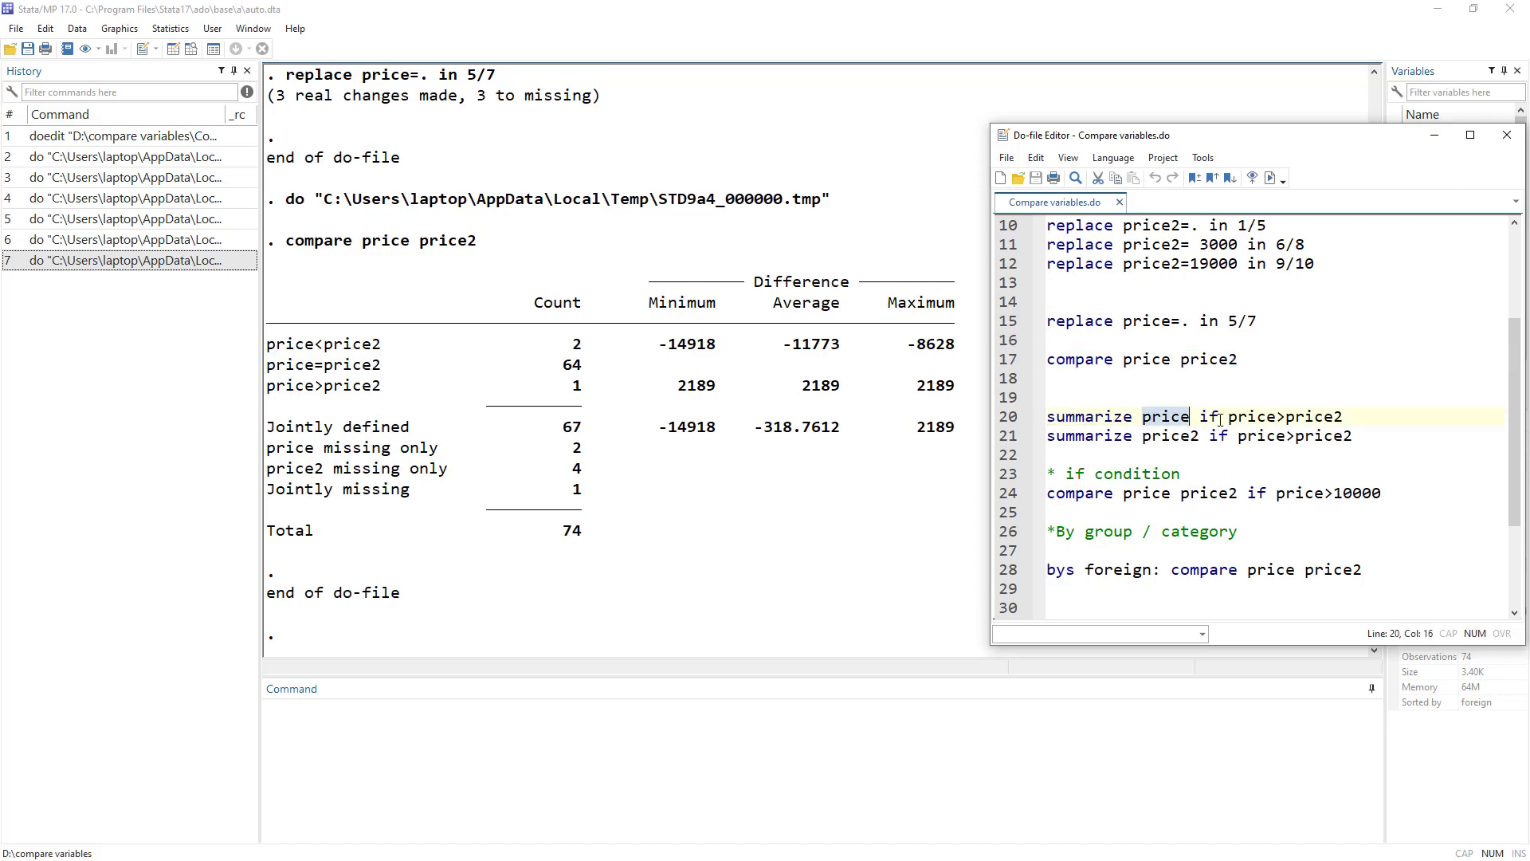
left_click(1201, 417)
double_click(1239, 416)
double_click(1314, 416)
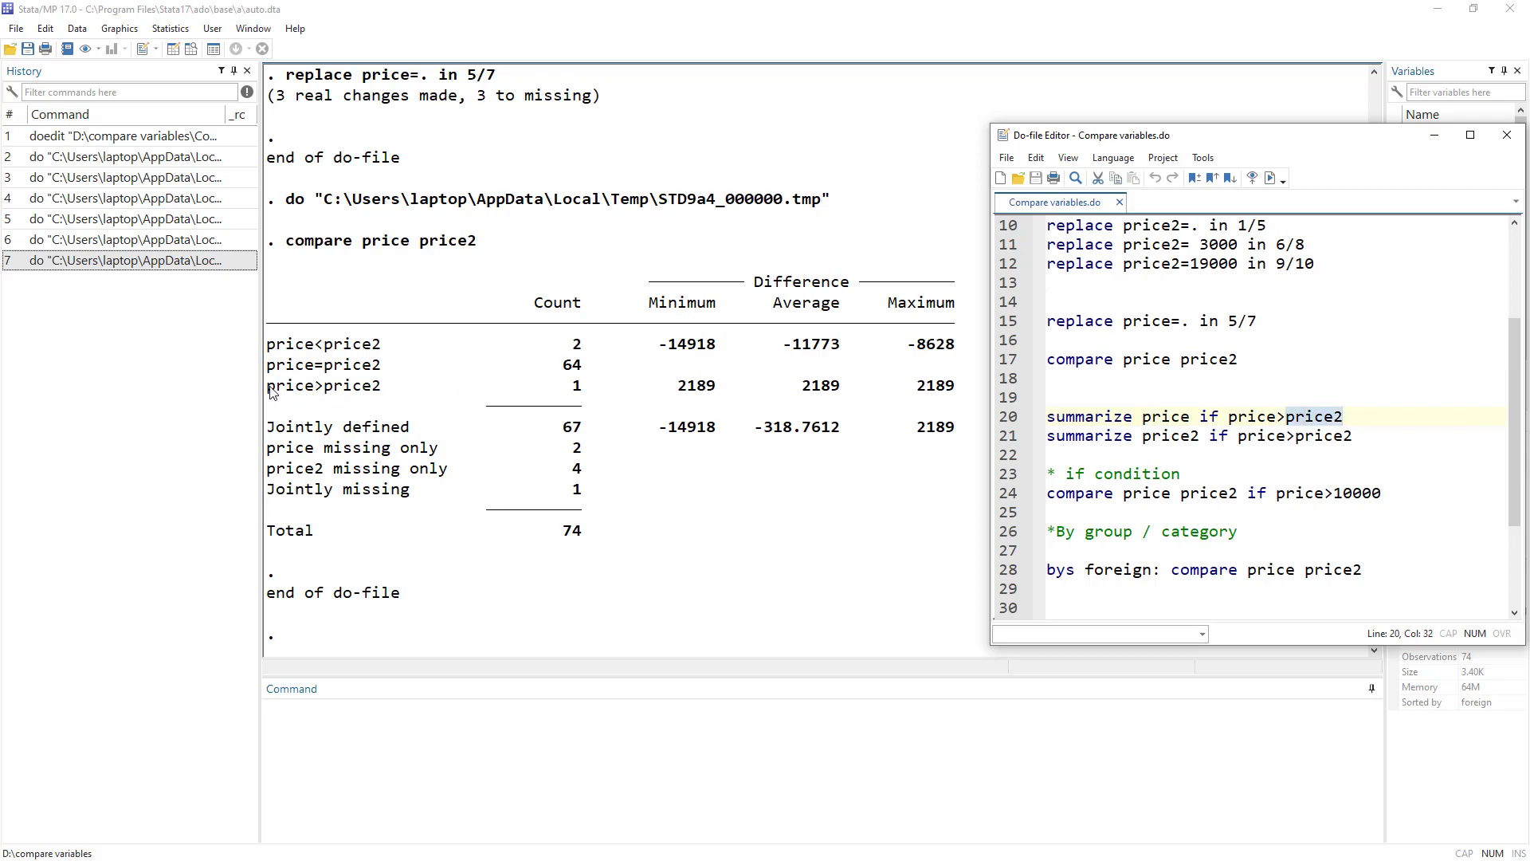
left_click(1162, 418)
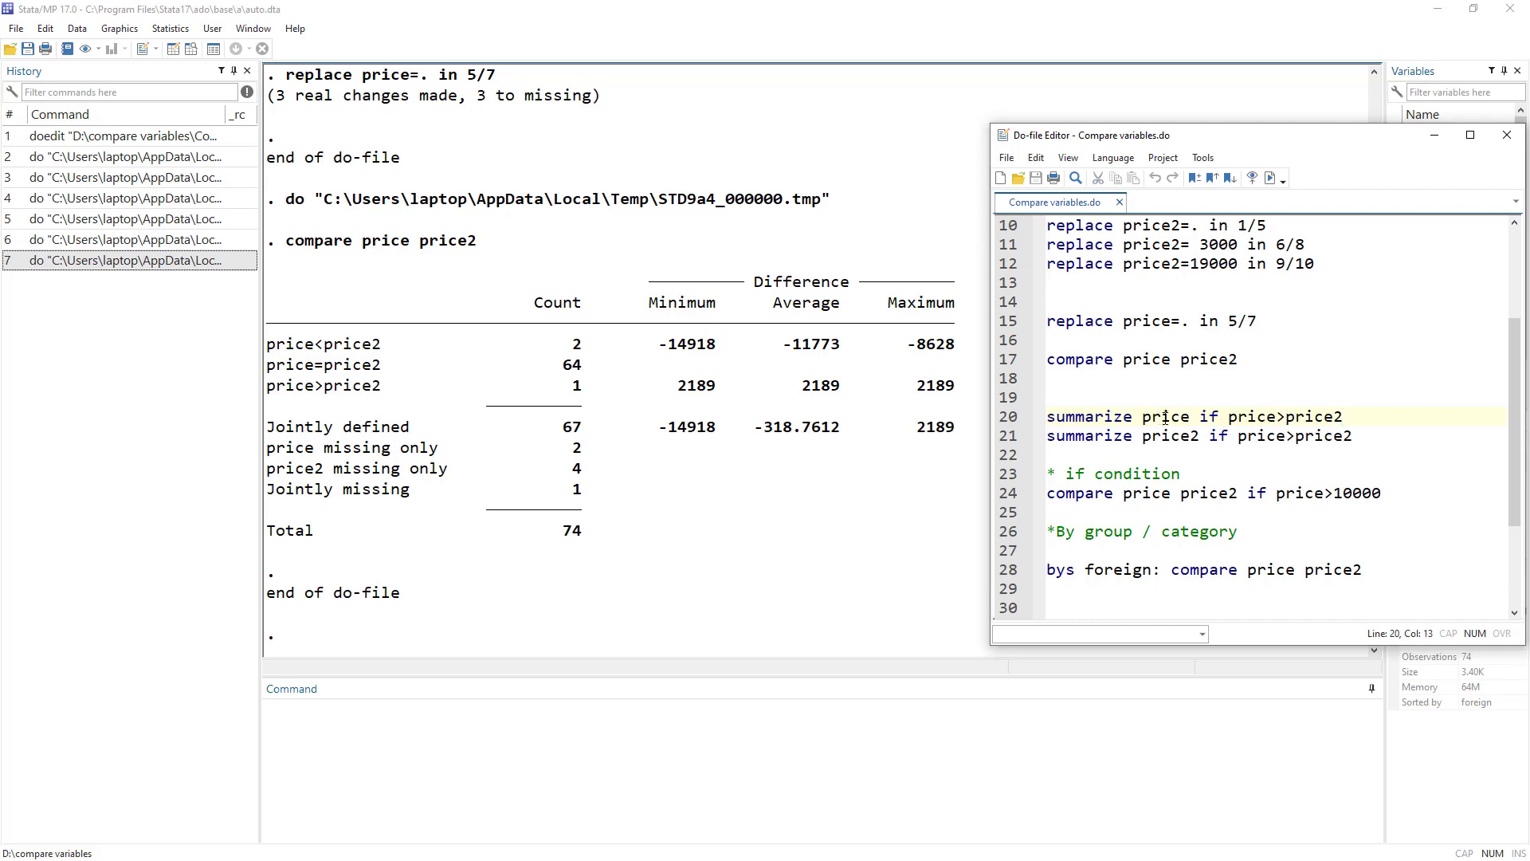
double_click(1164, 417)
double_click(1248, 418)
double_click(1313, 417)
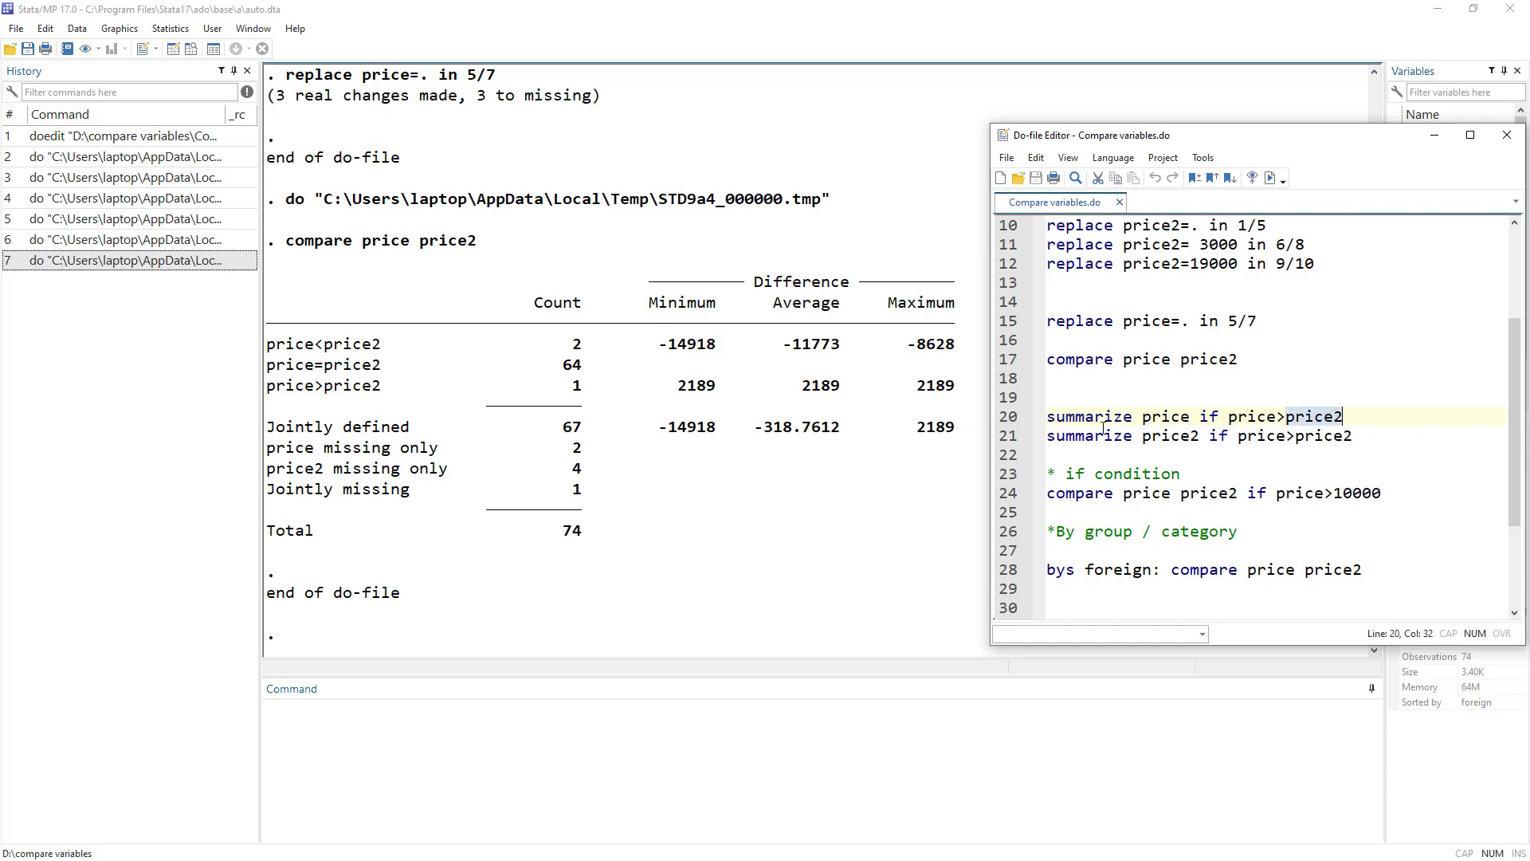
left_click(1004, 416)
left_click(1271, 178)
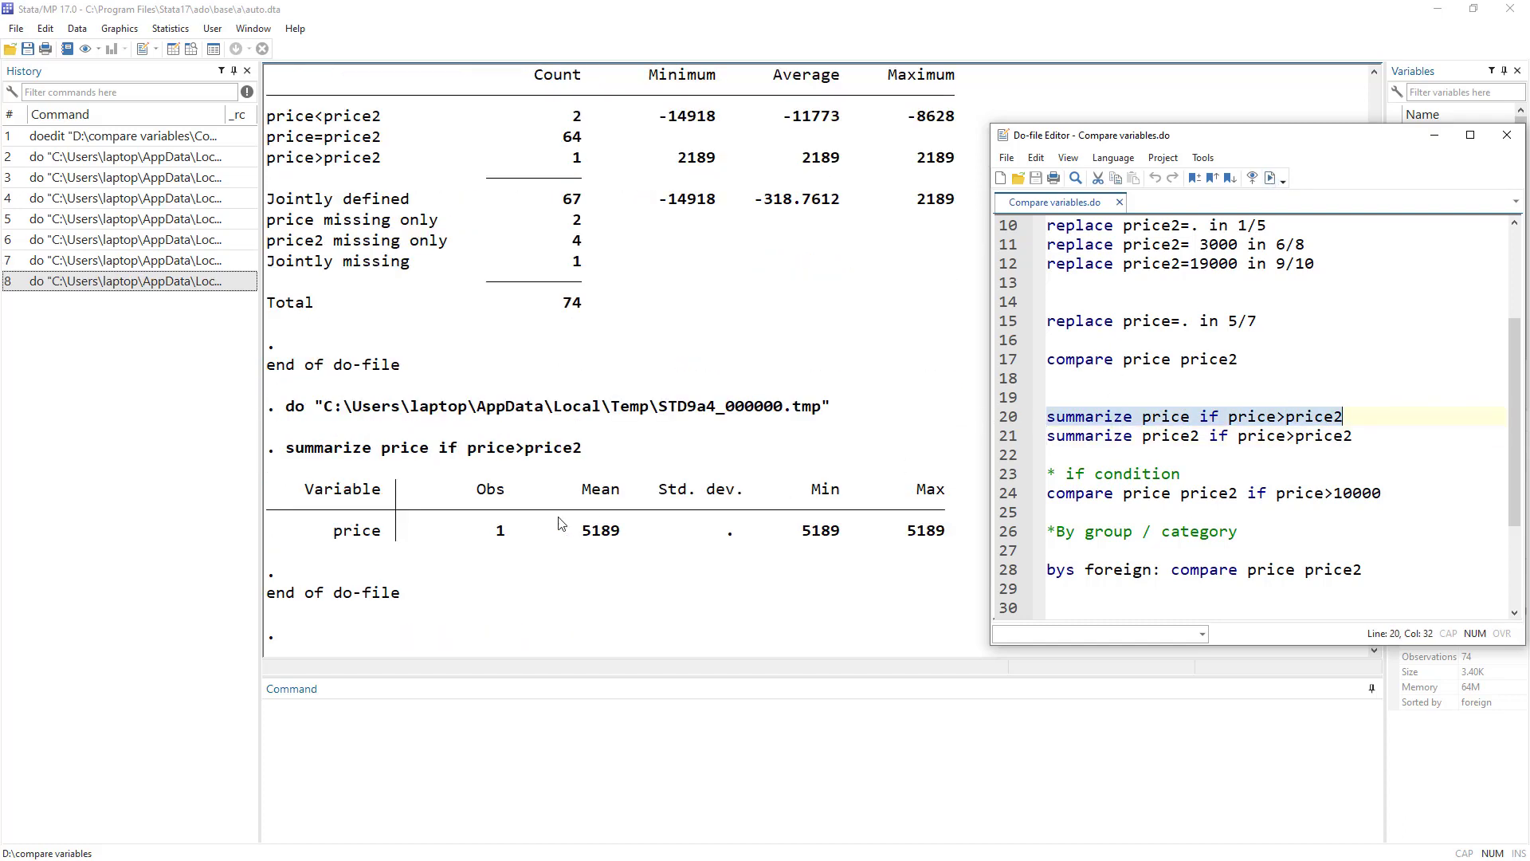
- Run only the do-file line summarize price2 if price>price2 and review its output against the price summary and comparison table
left_click(1101, 437)
double_click(1101, 437)
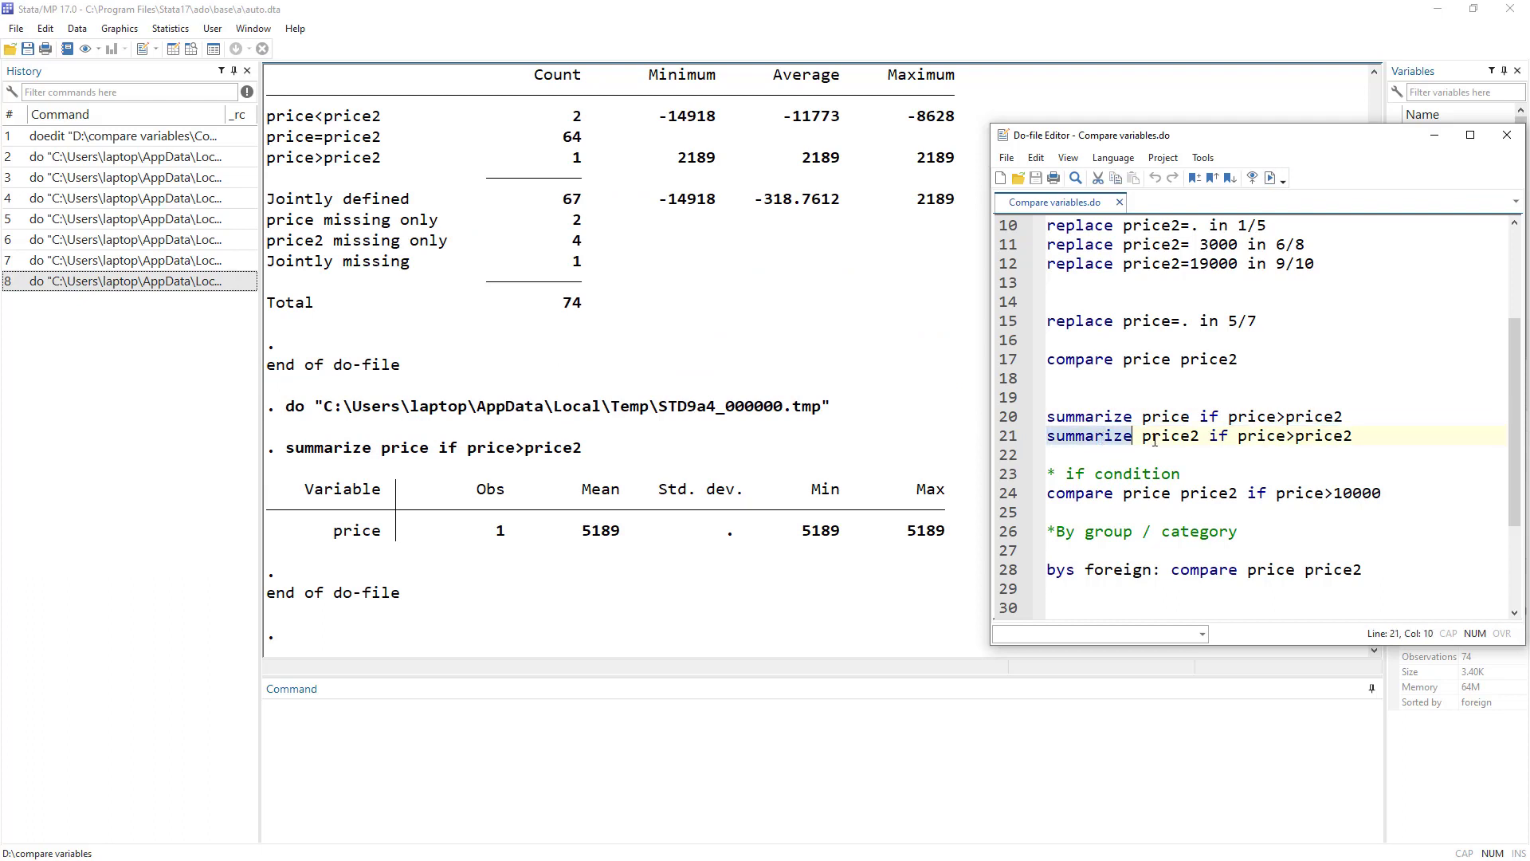
double_click(1162, 443)
double_click(1260, 438)
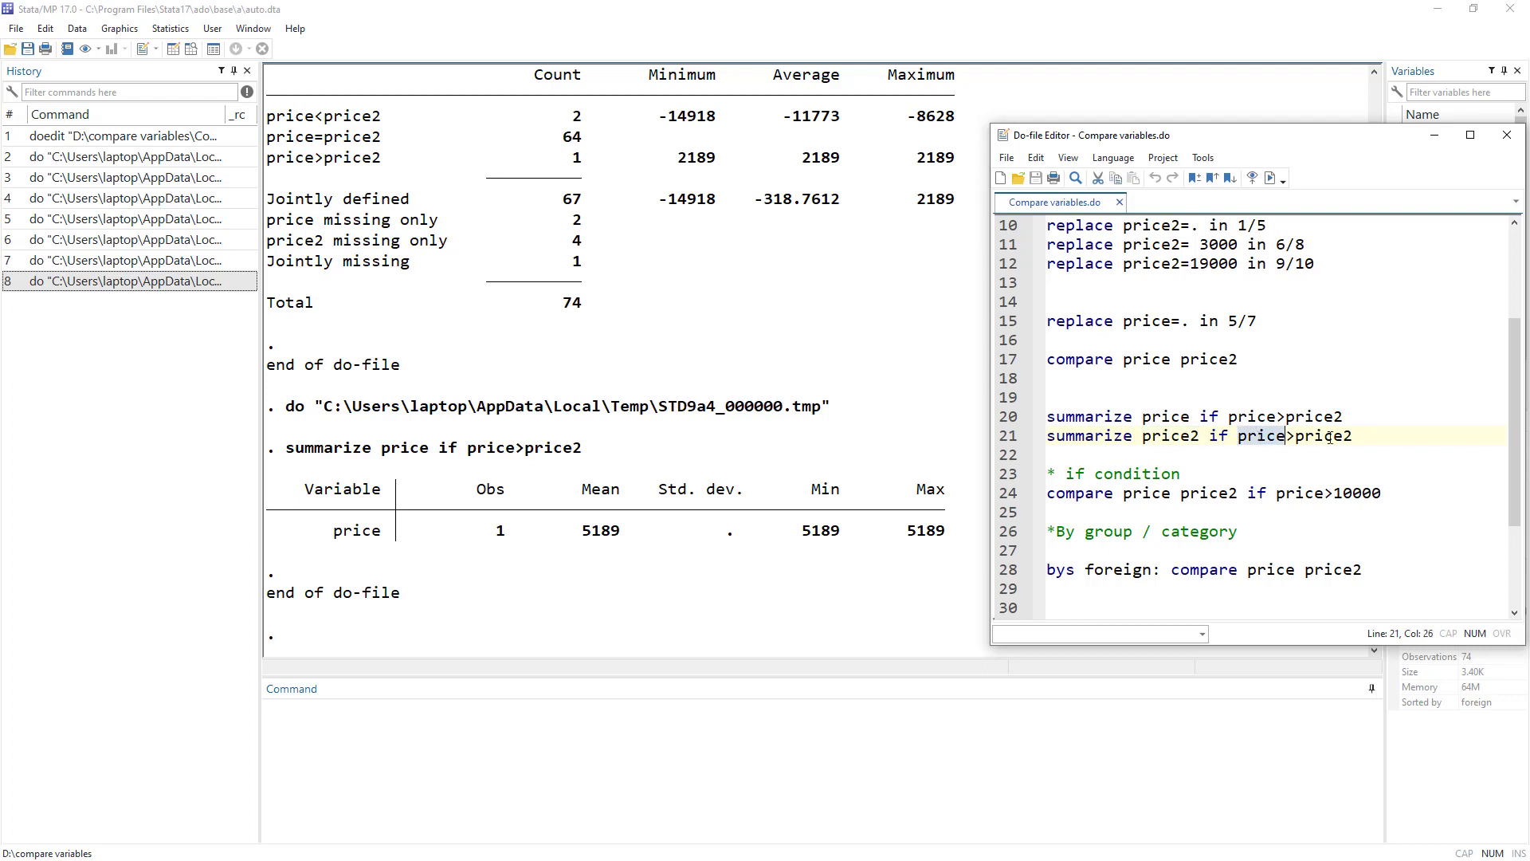
double_click(1329, 436)
left_click(997, 437)
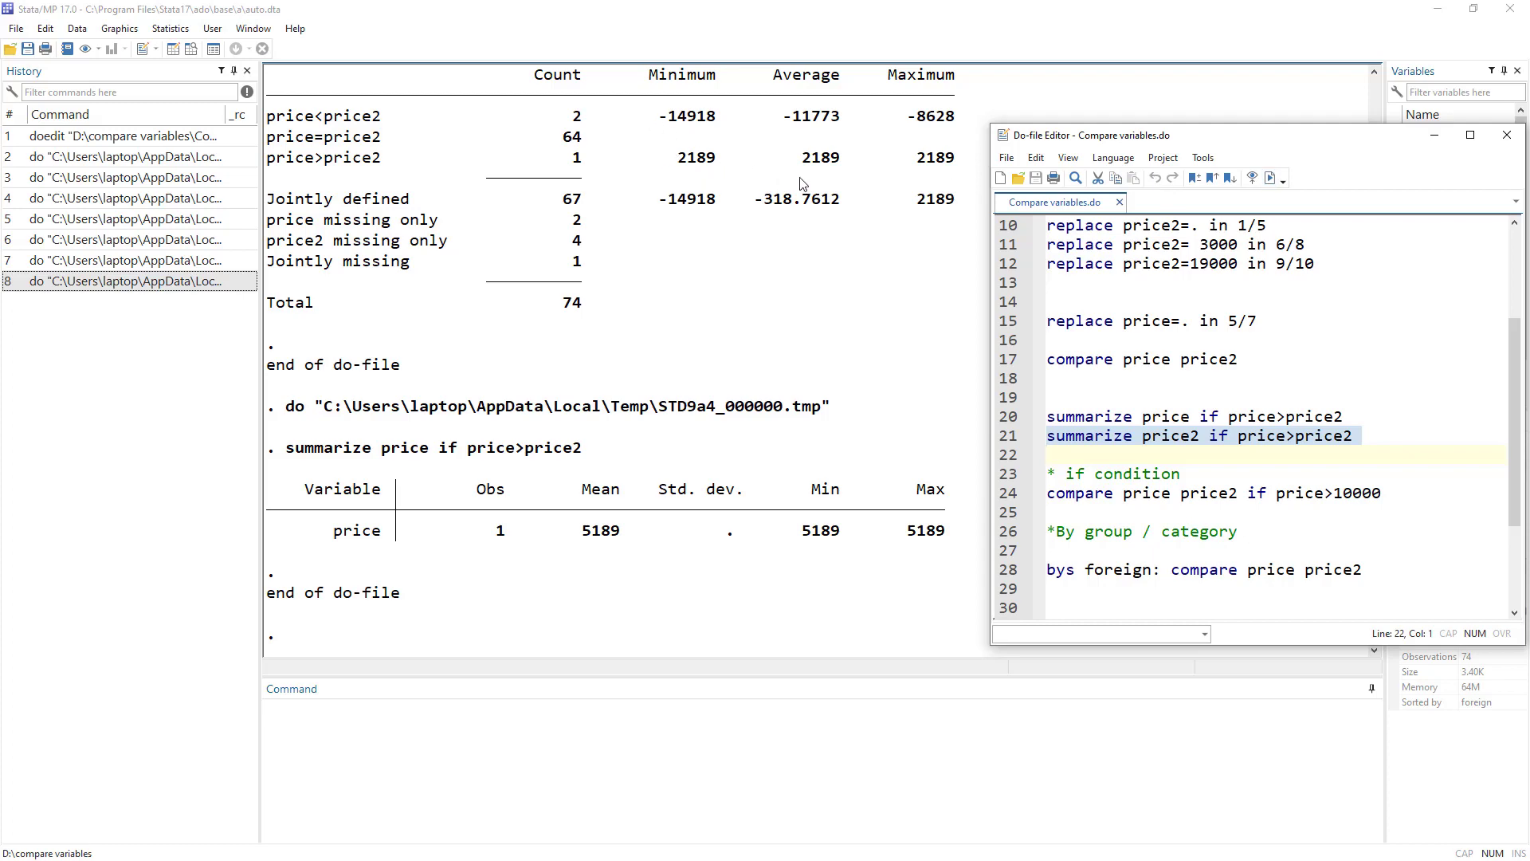
left_click(1272, 180)
scroll(676, 494, "up", 4)
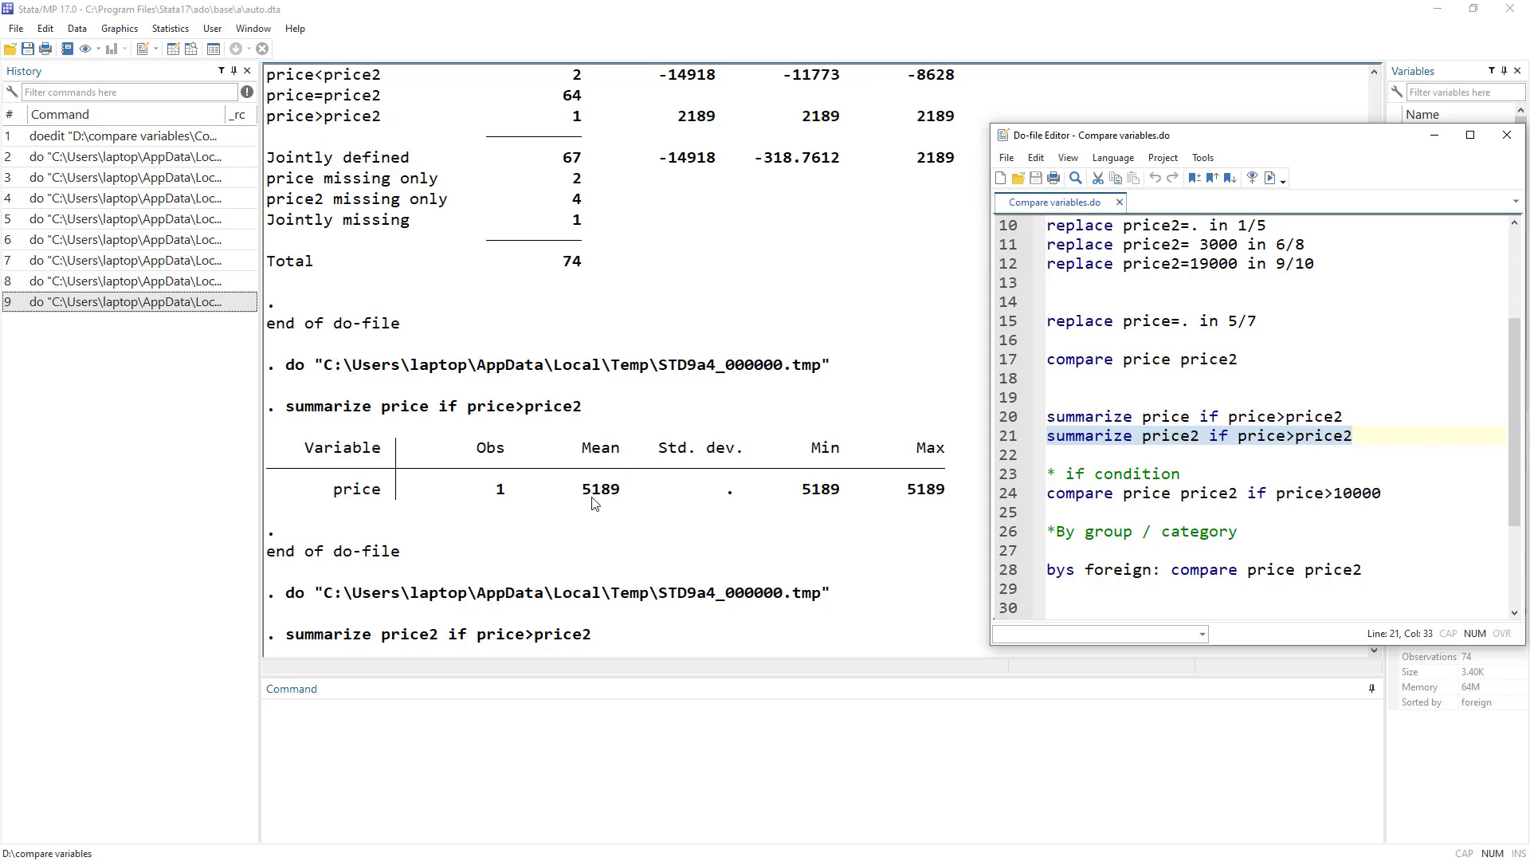
scroll(598, 502, "down", 2)
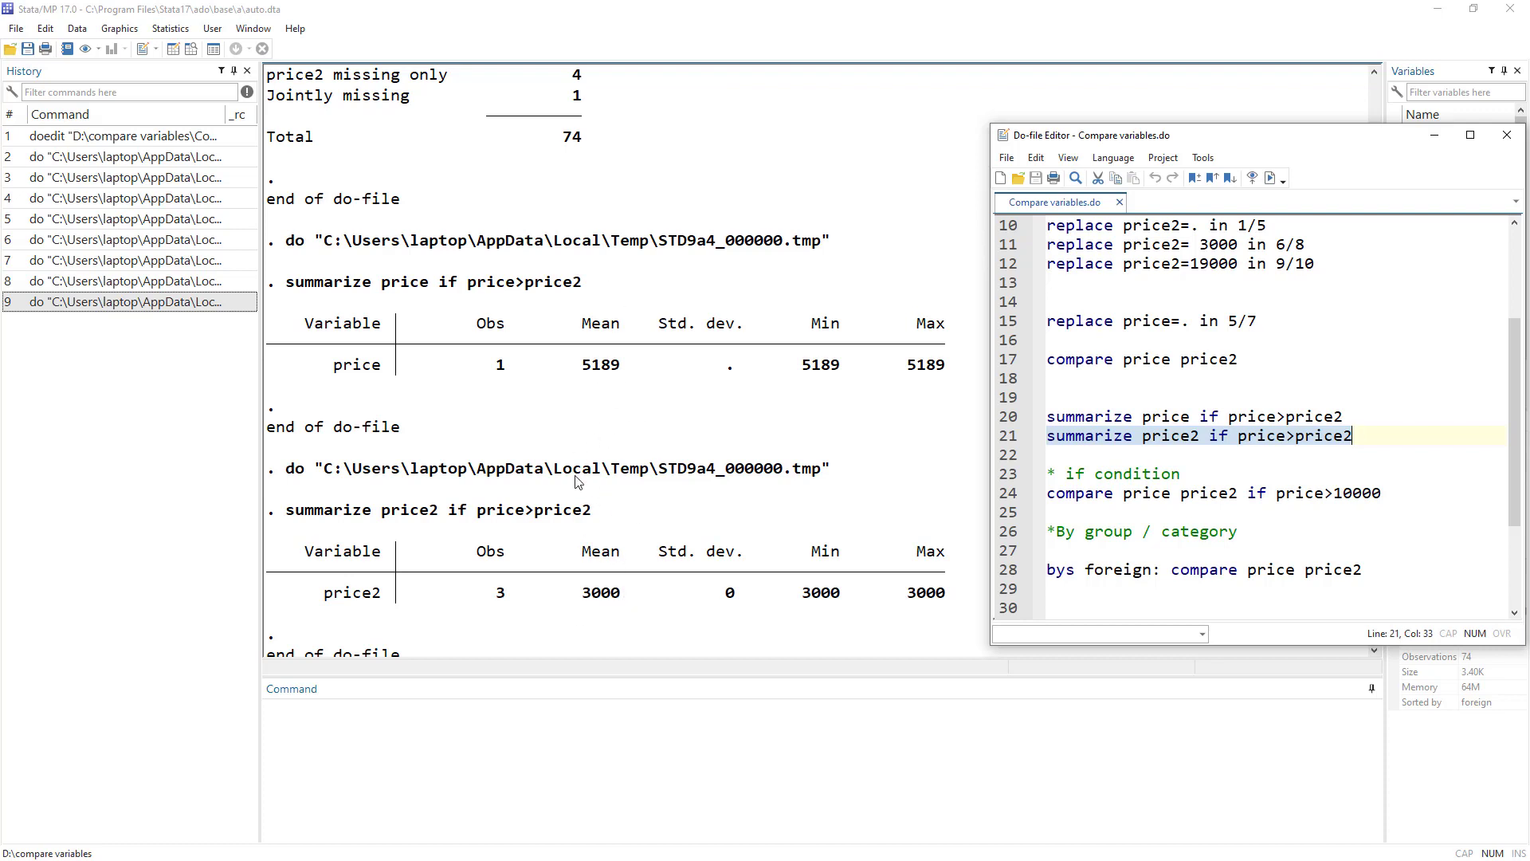
scroll(727, 498, "up", 4)
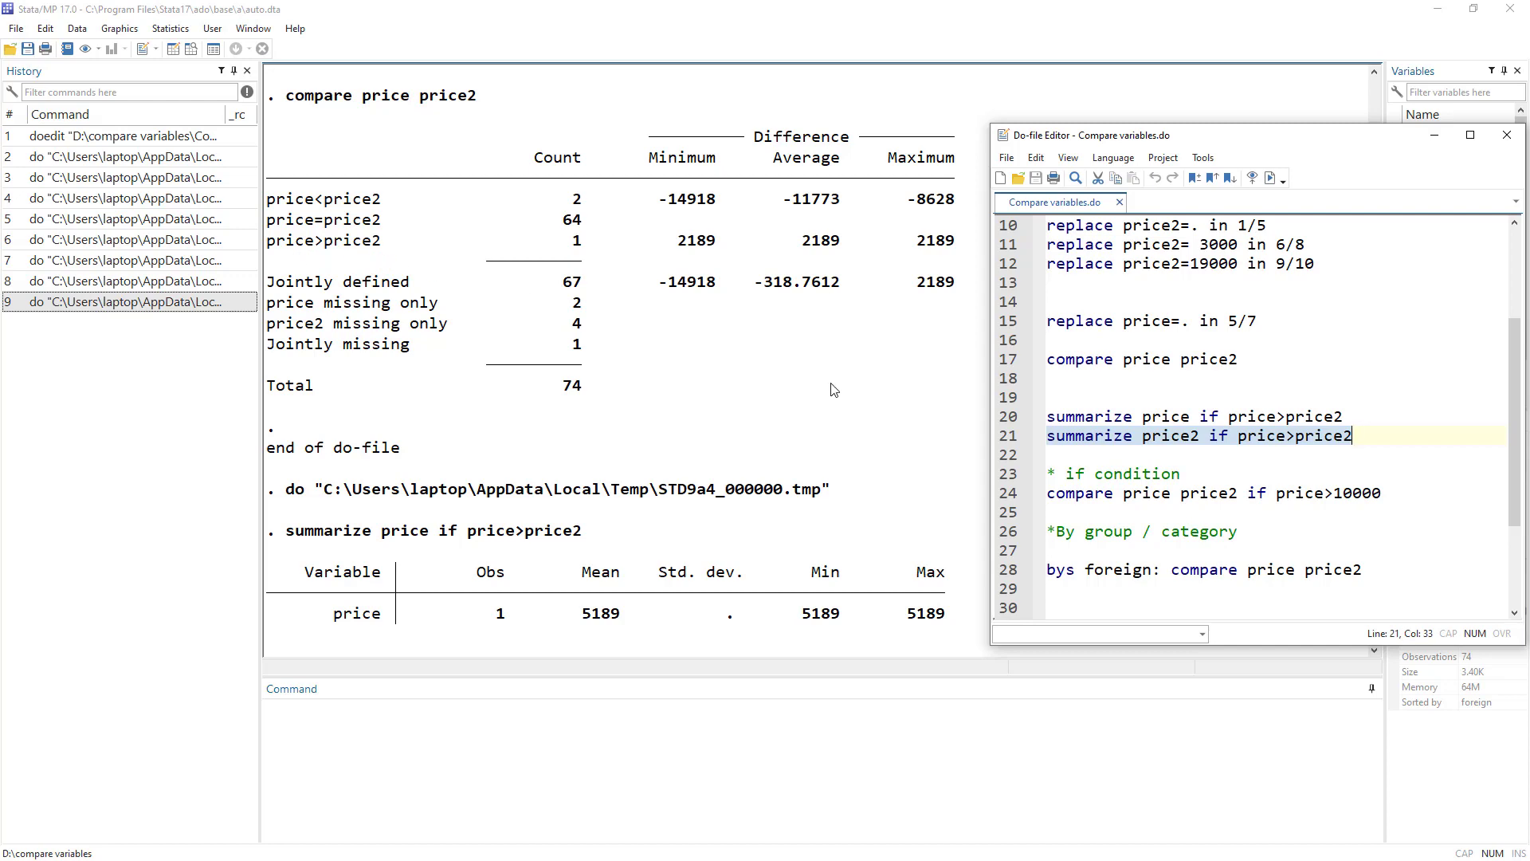
key("ctrl+d")
scroll(829, 392, "up", 5)
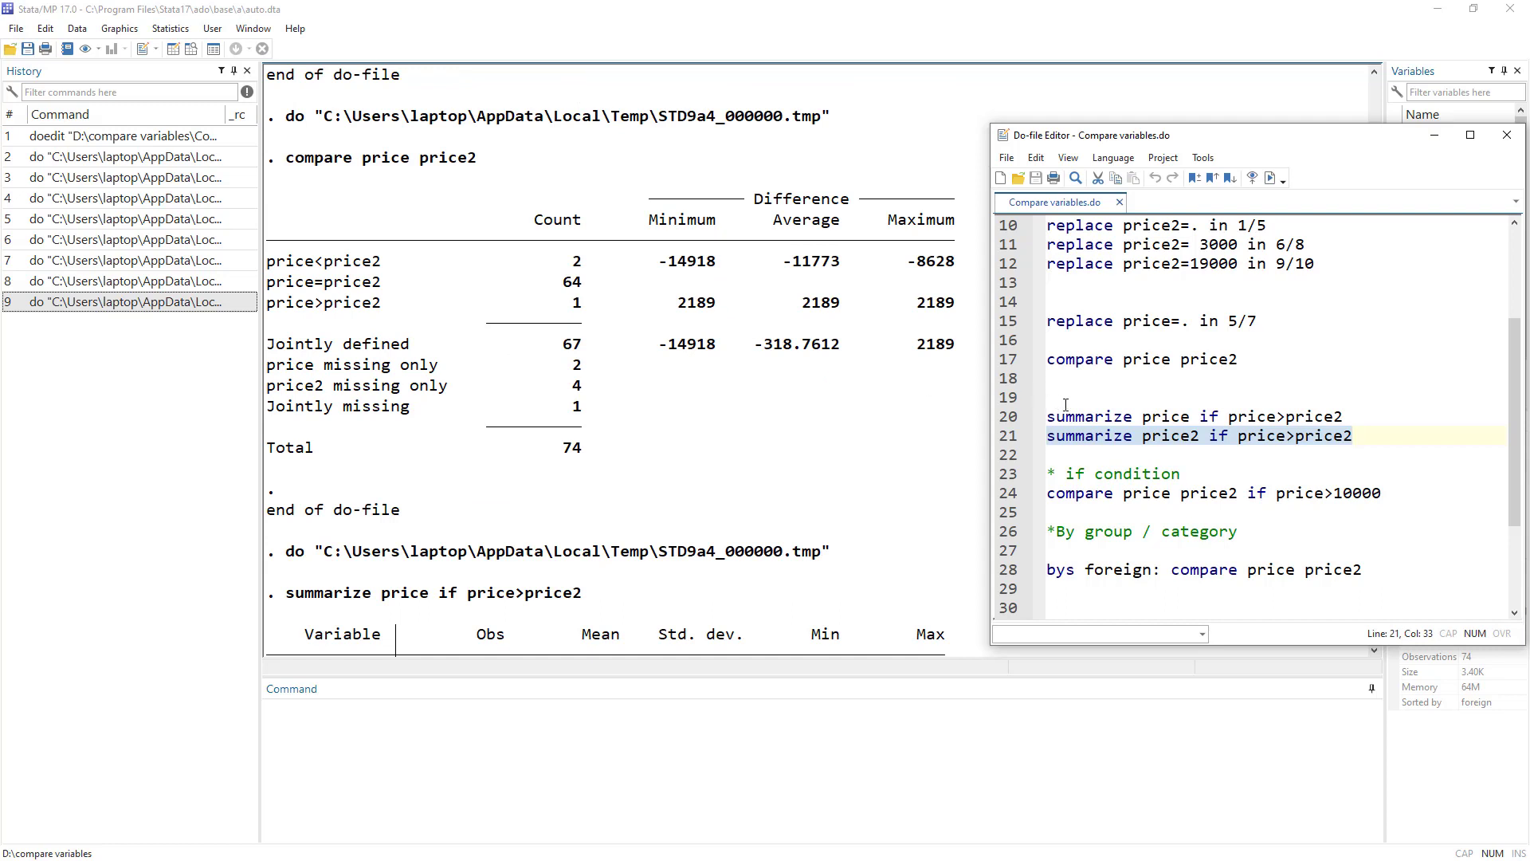
- Run only the do-file line compare price price2 if price>10000 to compare the prices under a condition
double_click(1076, 474)
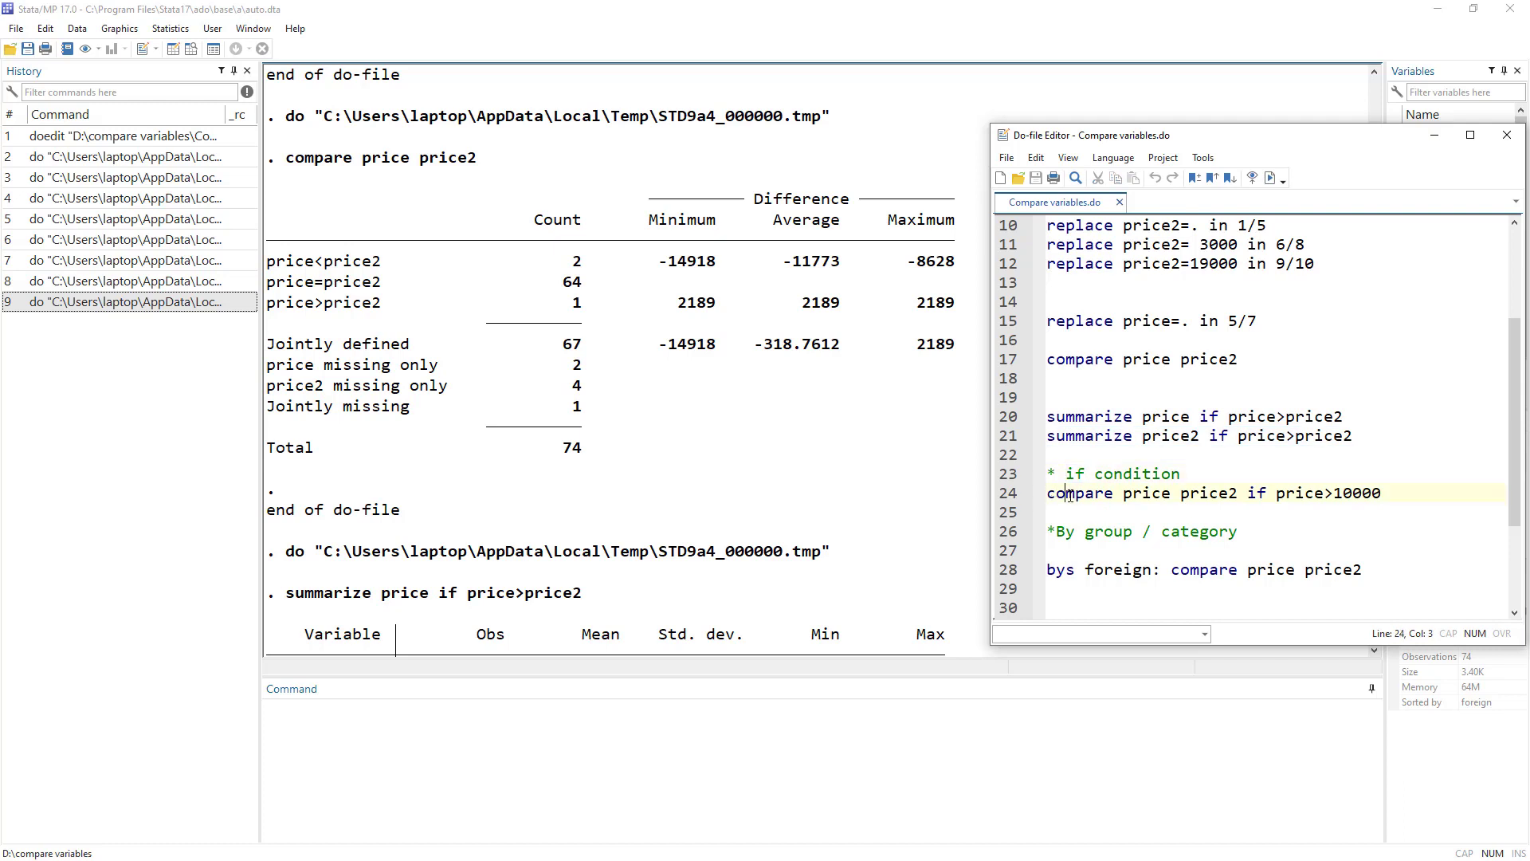
double_click(1052, 495)
double_click(1148, 494)
double_click(1209, 494)
left_click_drag(1277, 494, 1425, 504)
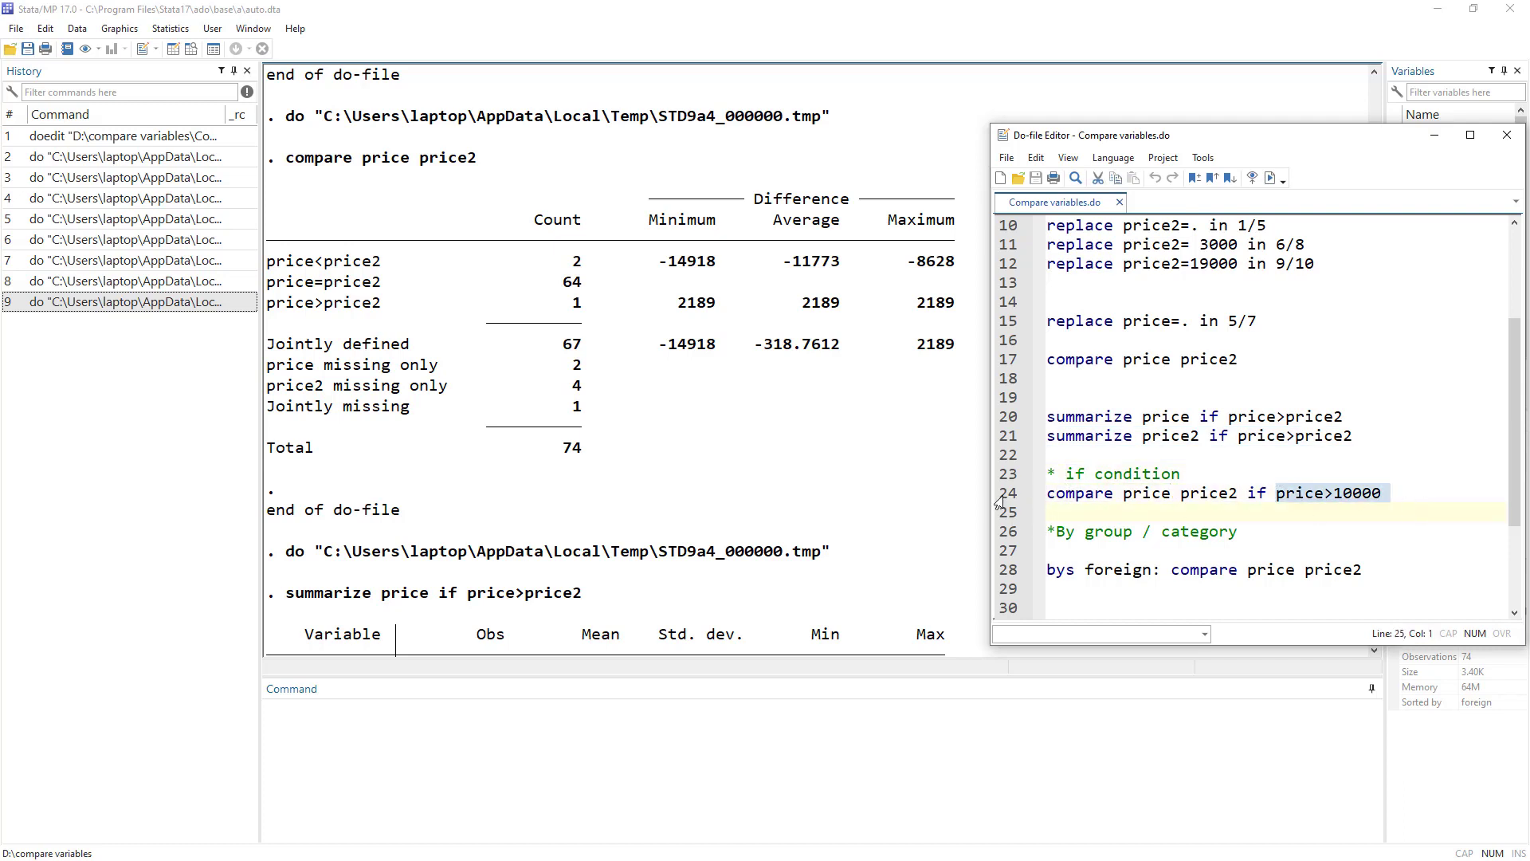
left_click_drag(998, 509, 1036, 487)
left_click(1270, 177)
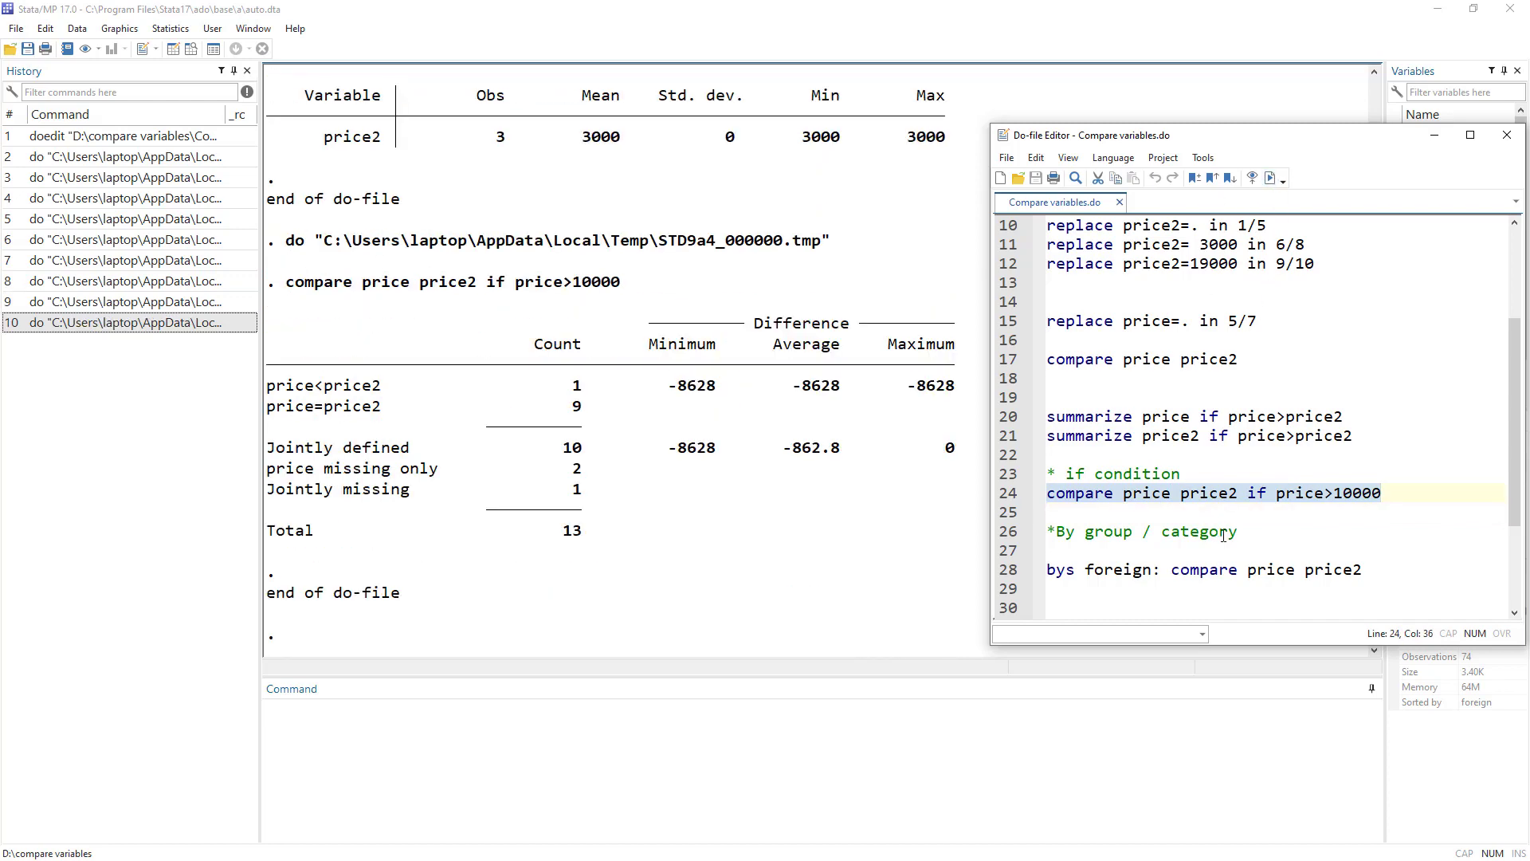
- Run only the do-file line bys foreign: compare price price2 and review the comparison for each foreign group
scroll(1080, 519, "down", 1)
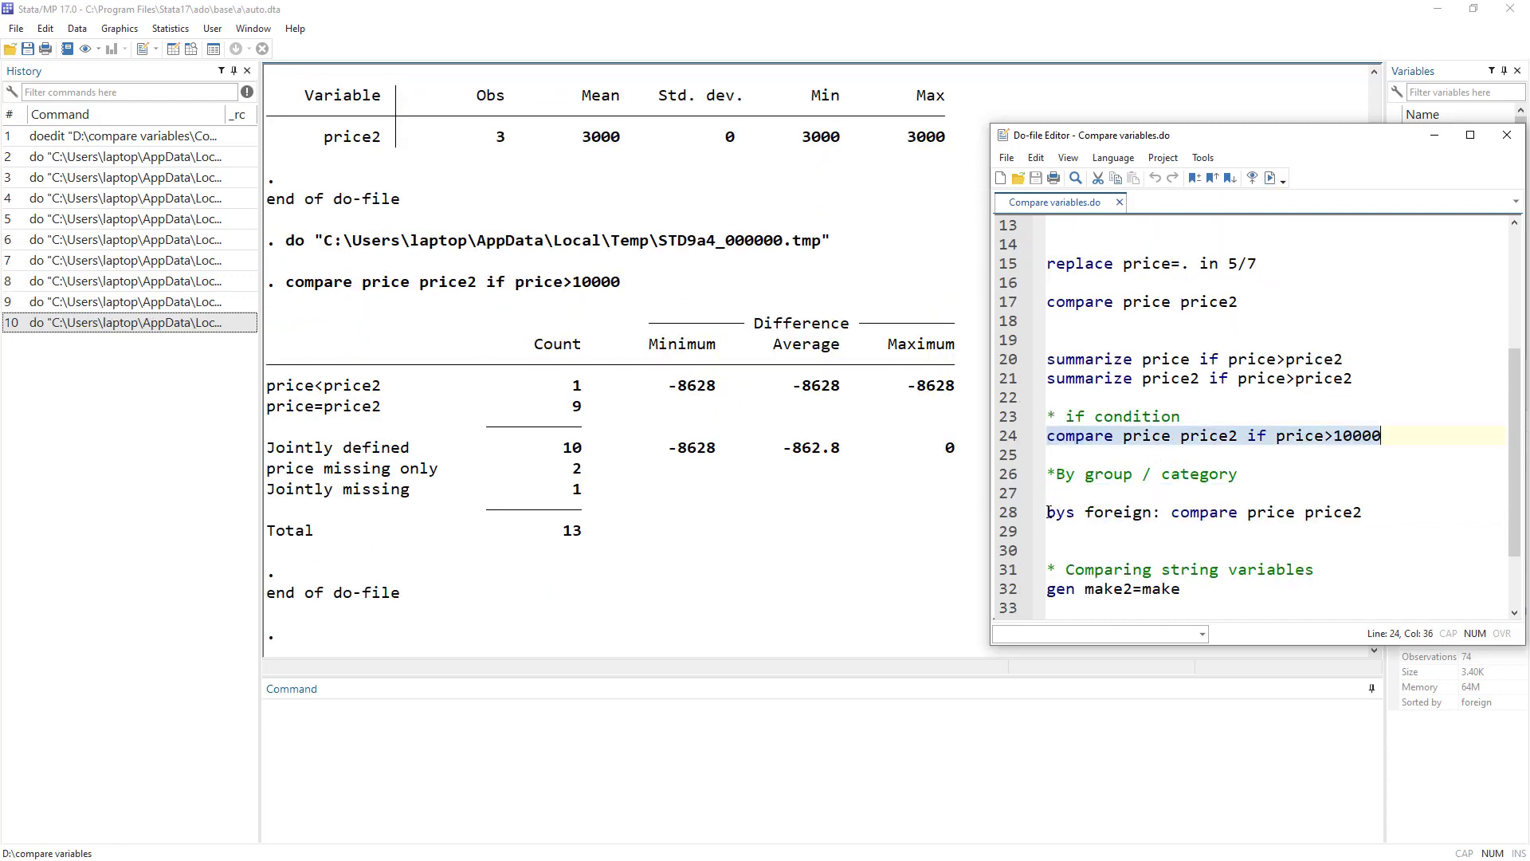
left_click_drag(1048, 512, 1049, 532)
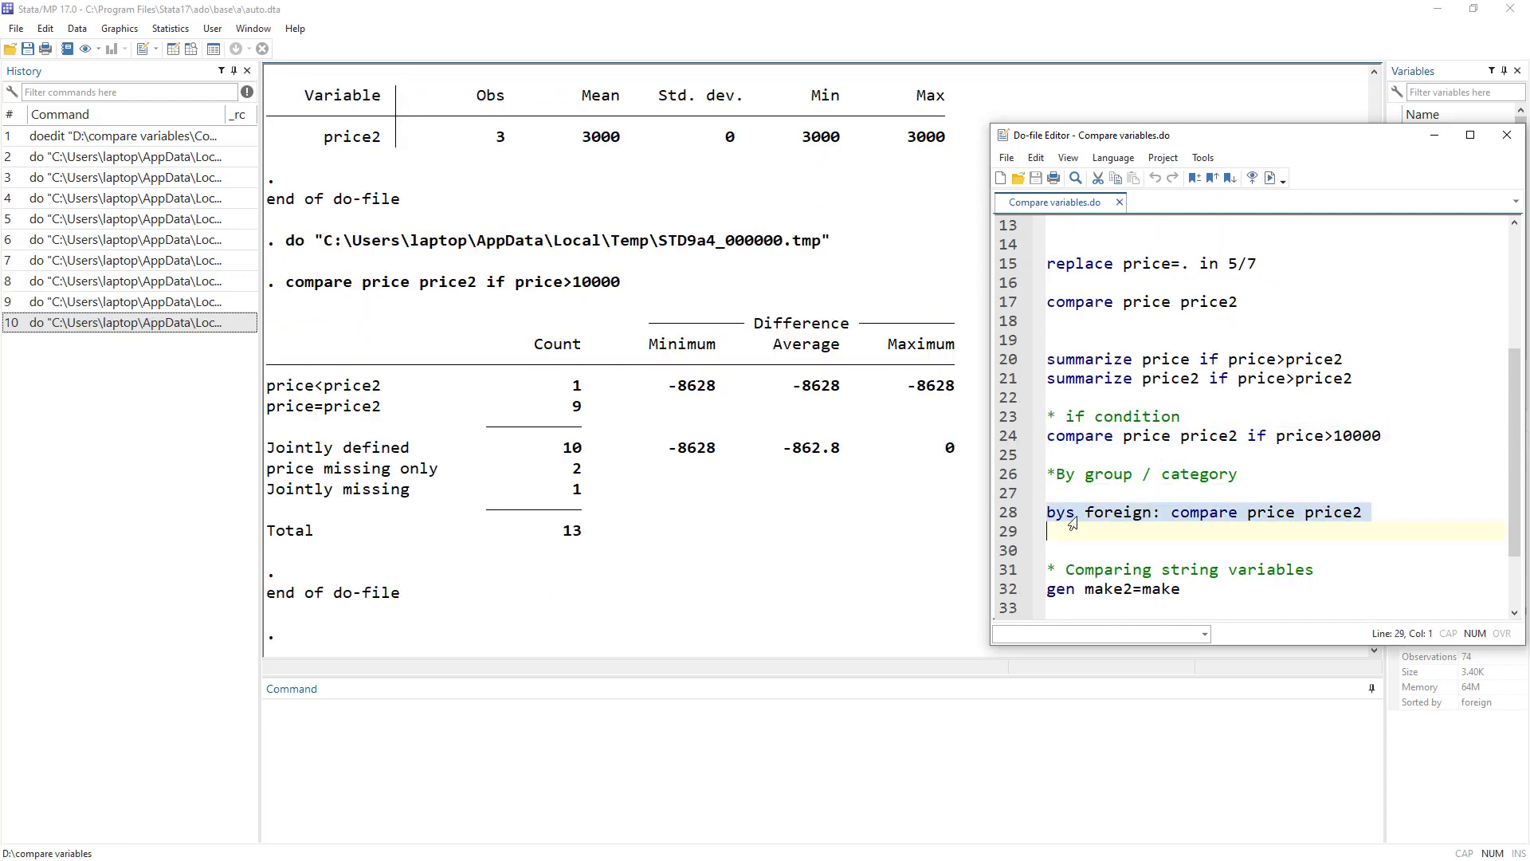
left_click(1172, 514)
left_click_drag(1162, 514, 1046, 514)
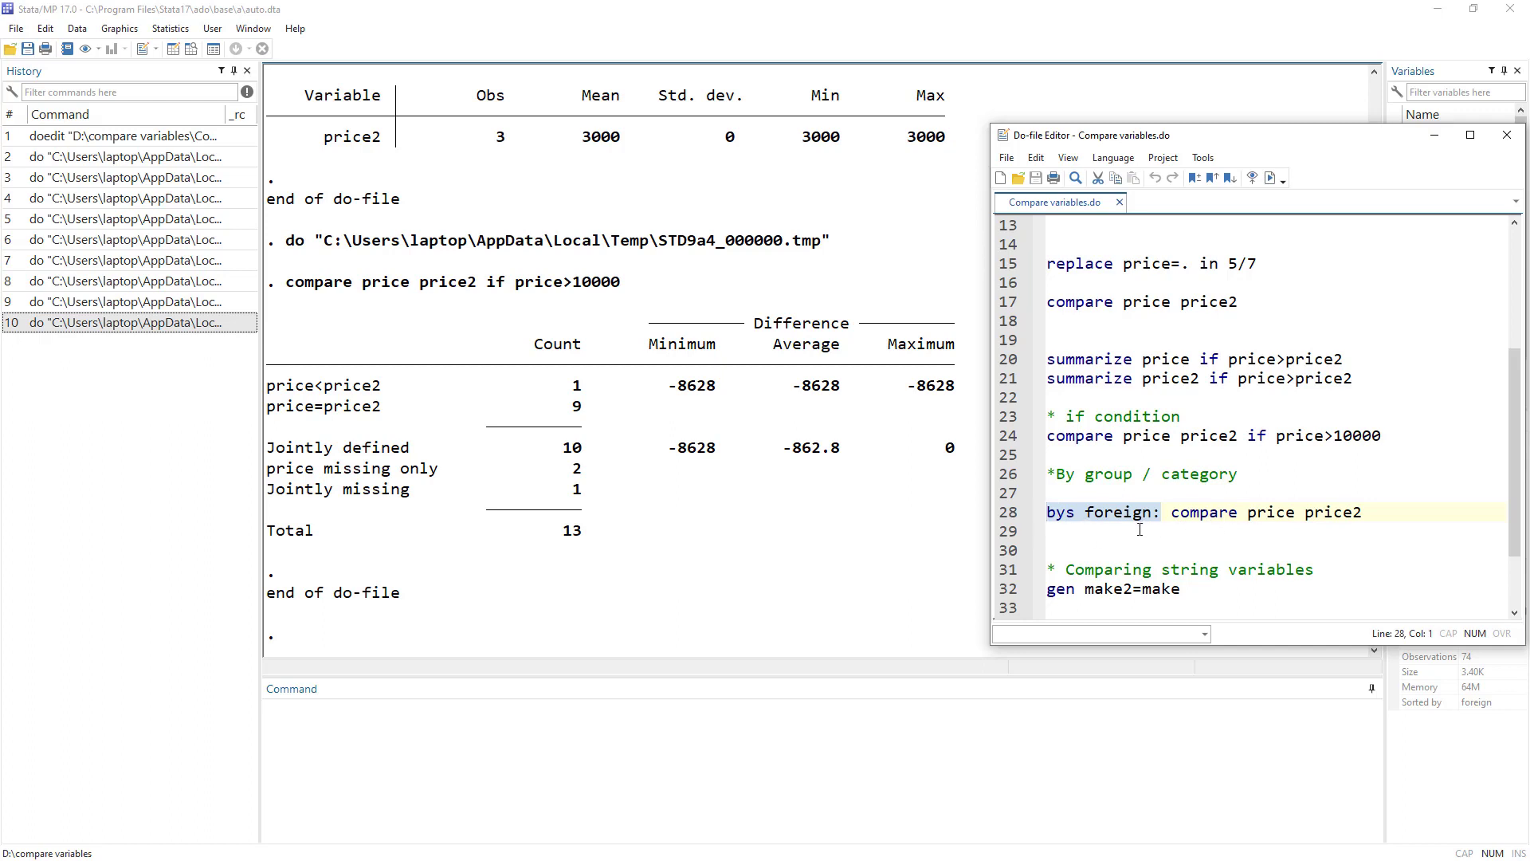
key("shift+Down")
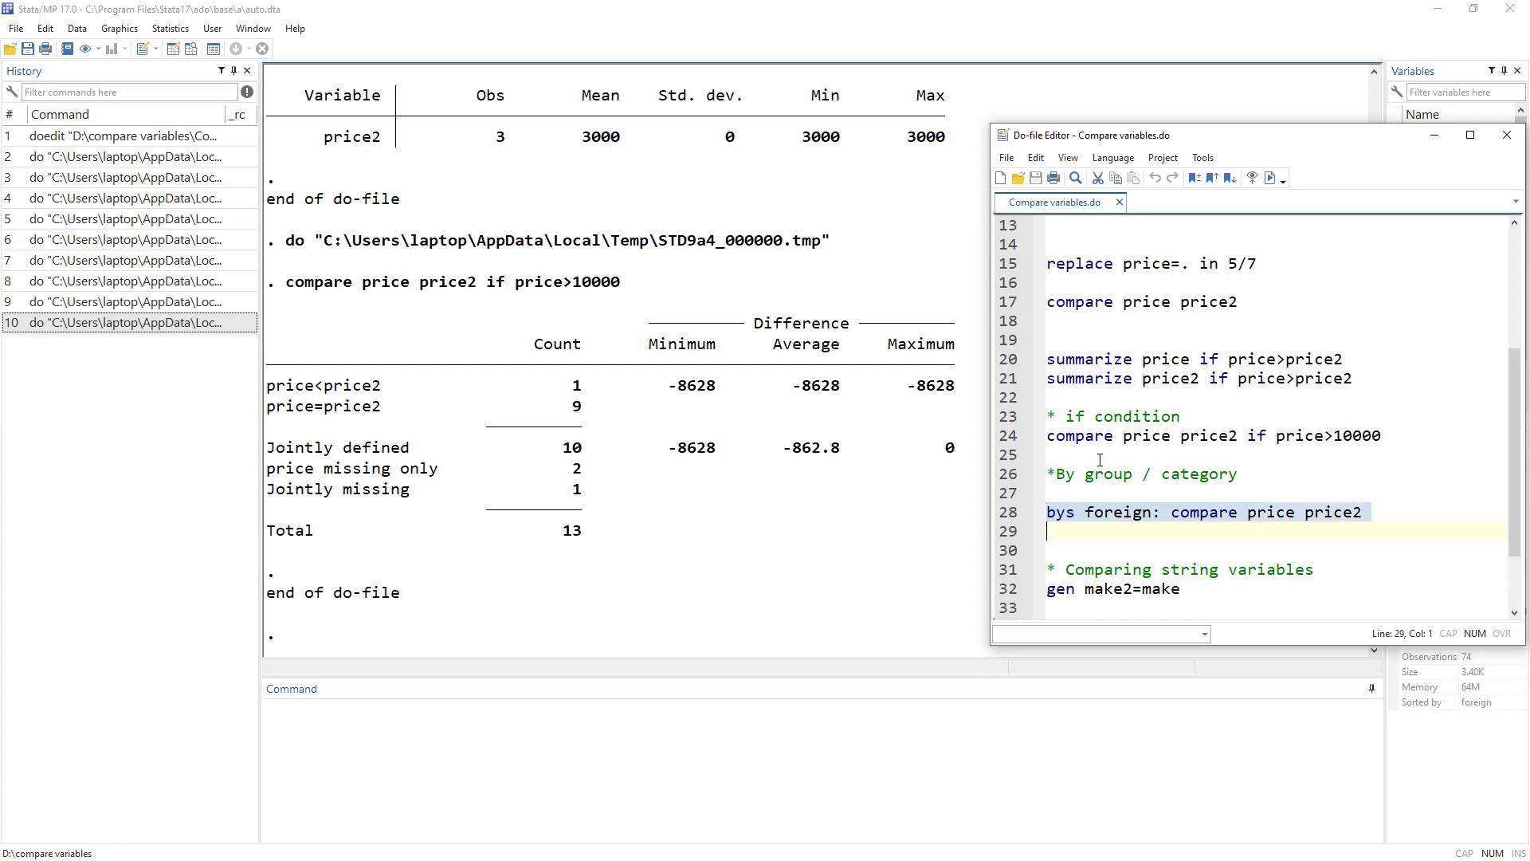
left_click(1269, 180)
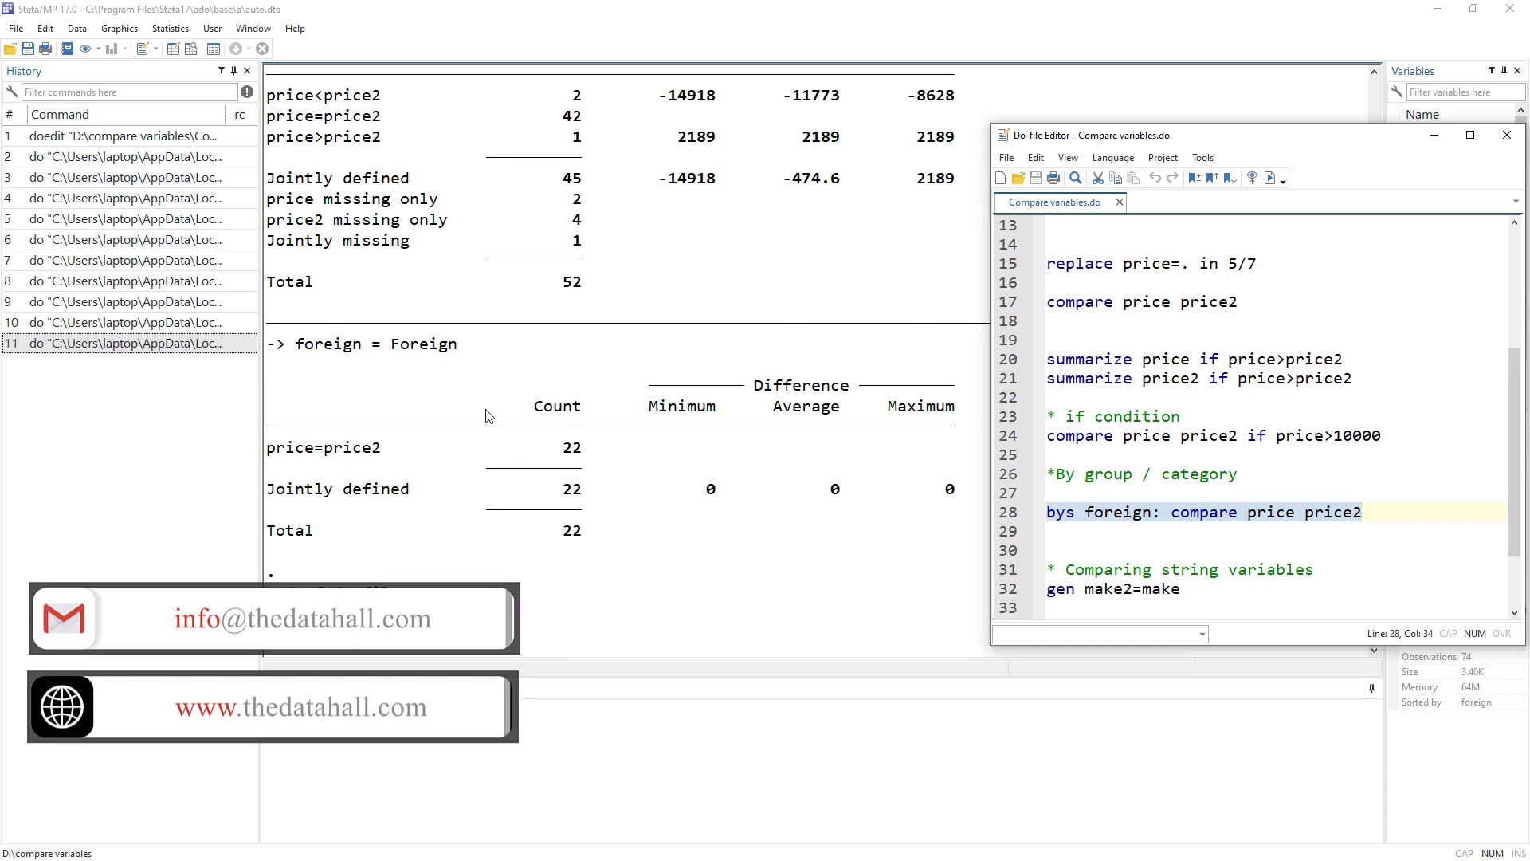
scroll(422, 367, "up", 3)
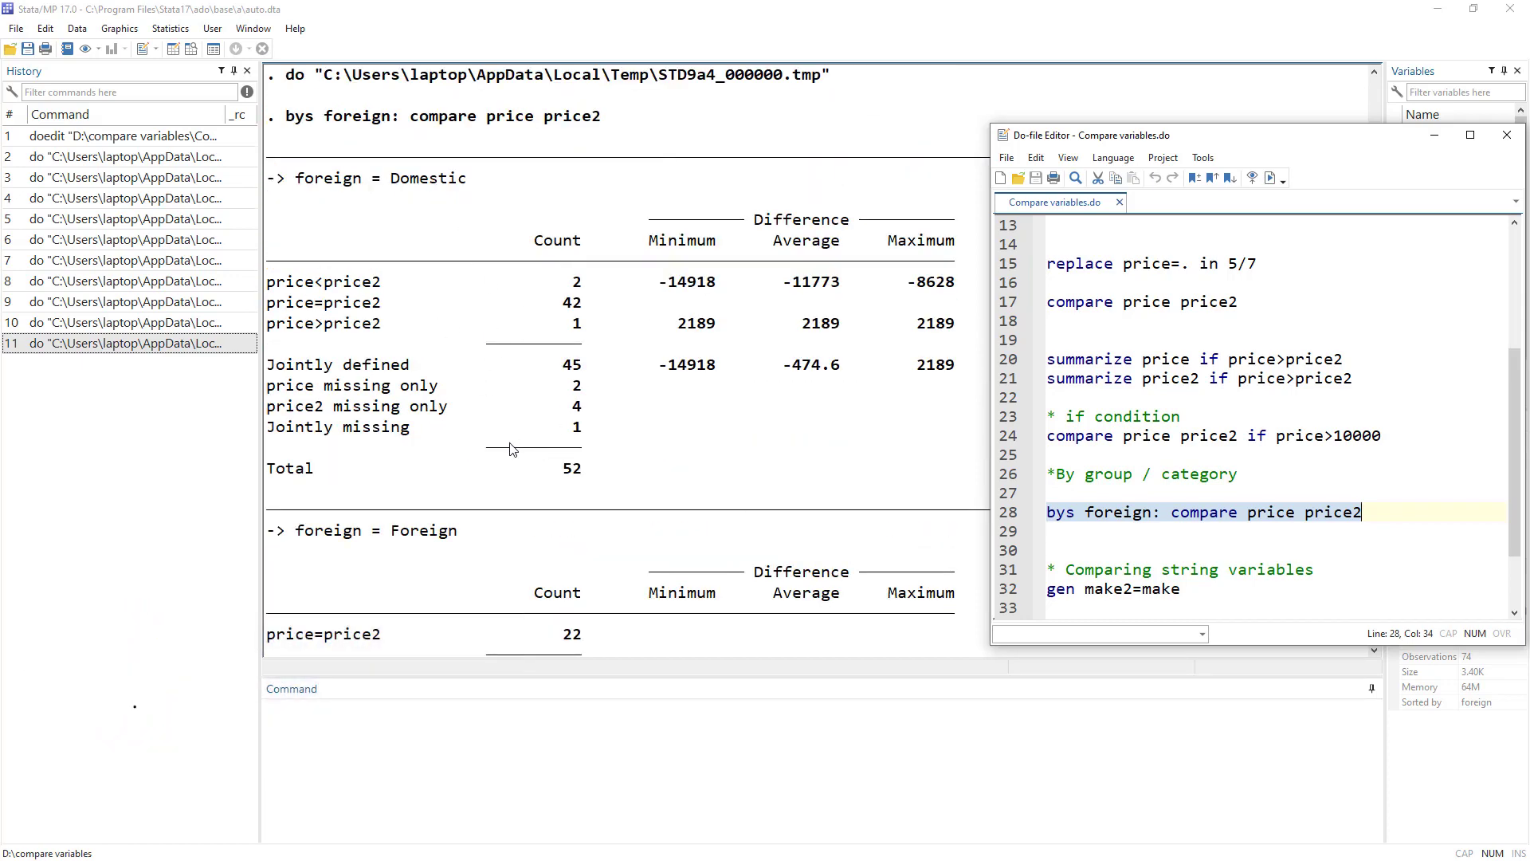
scroll(542, 451, "down", 3)
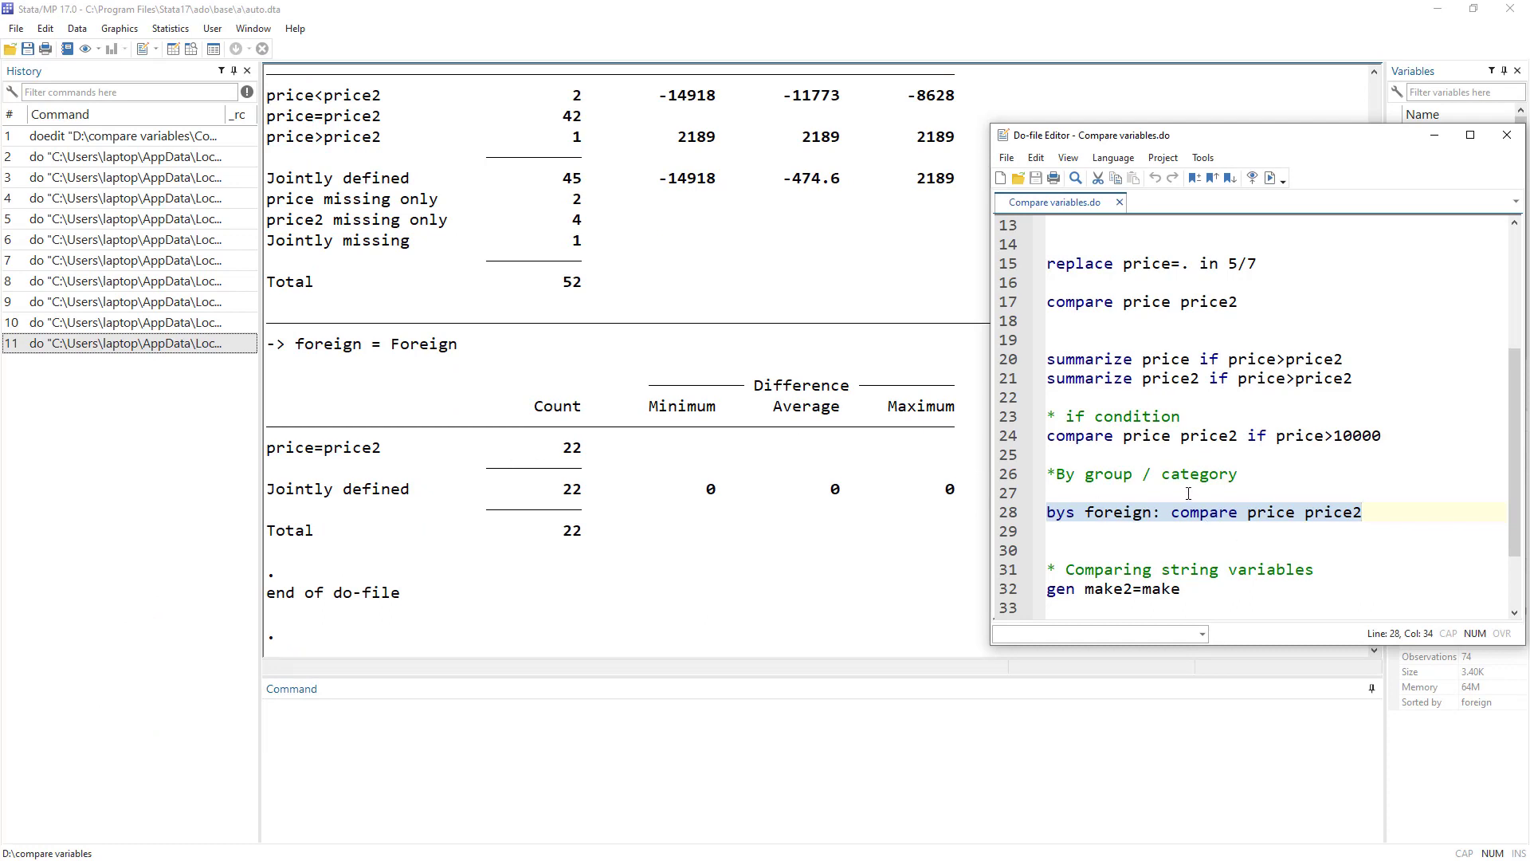
- Find the do-file section on comparing string variables and inspect the make variable in the Data Editor
scroll(1188, 493, "down", 2)
left_click_drag(1072, 476, 1329, 471)
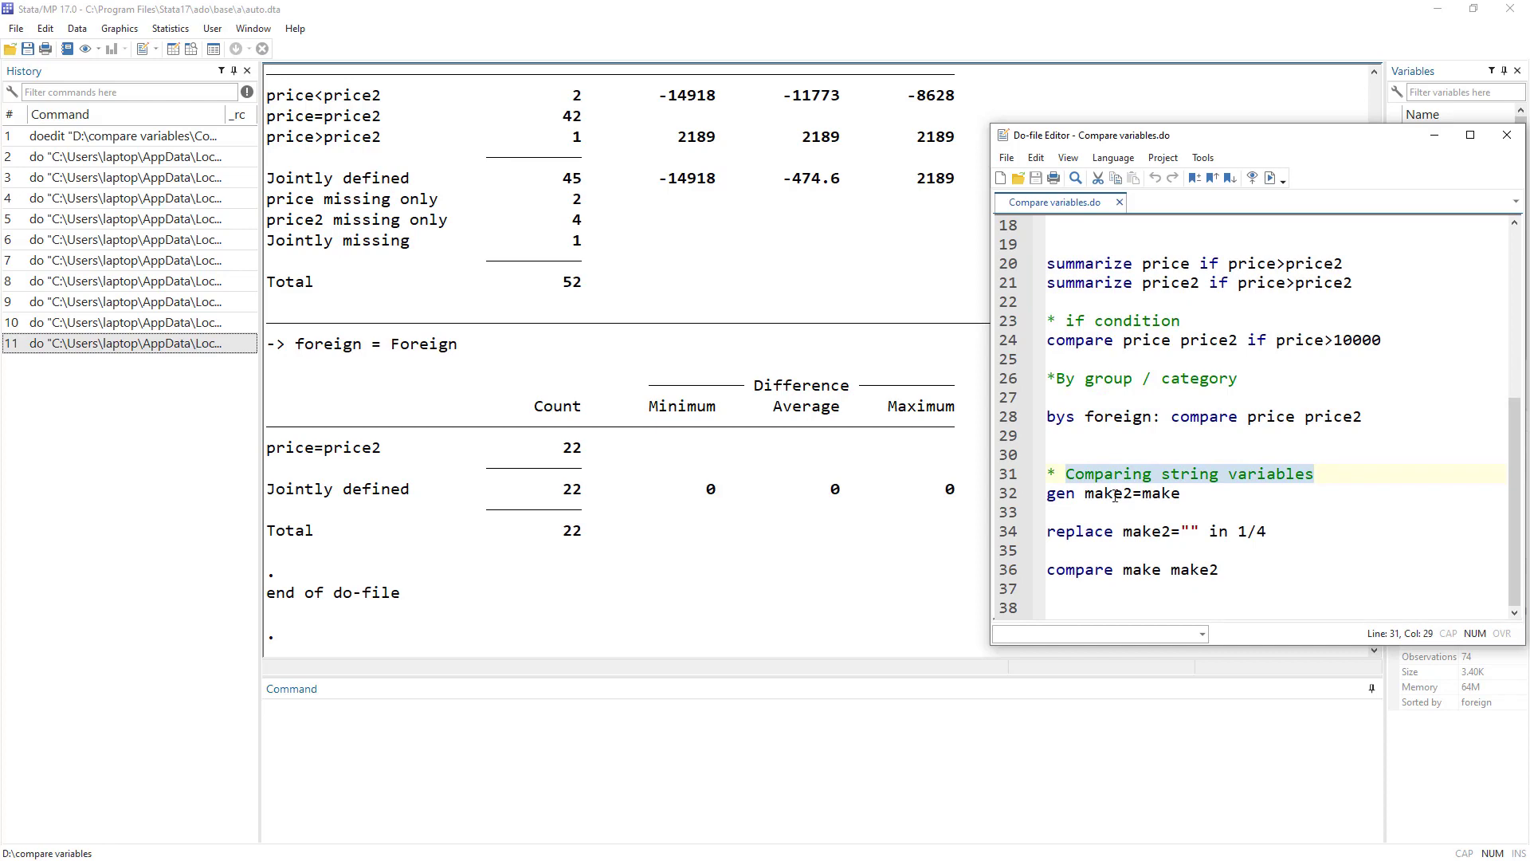
left_click(173, 47)
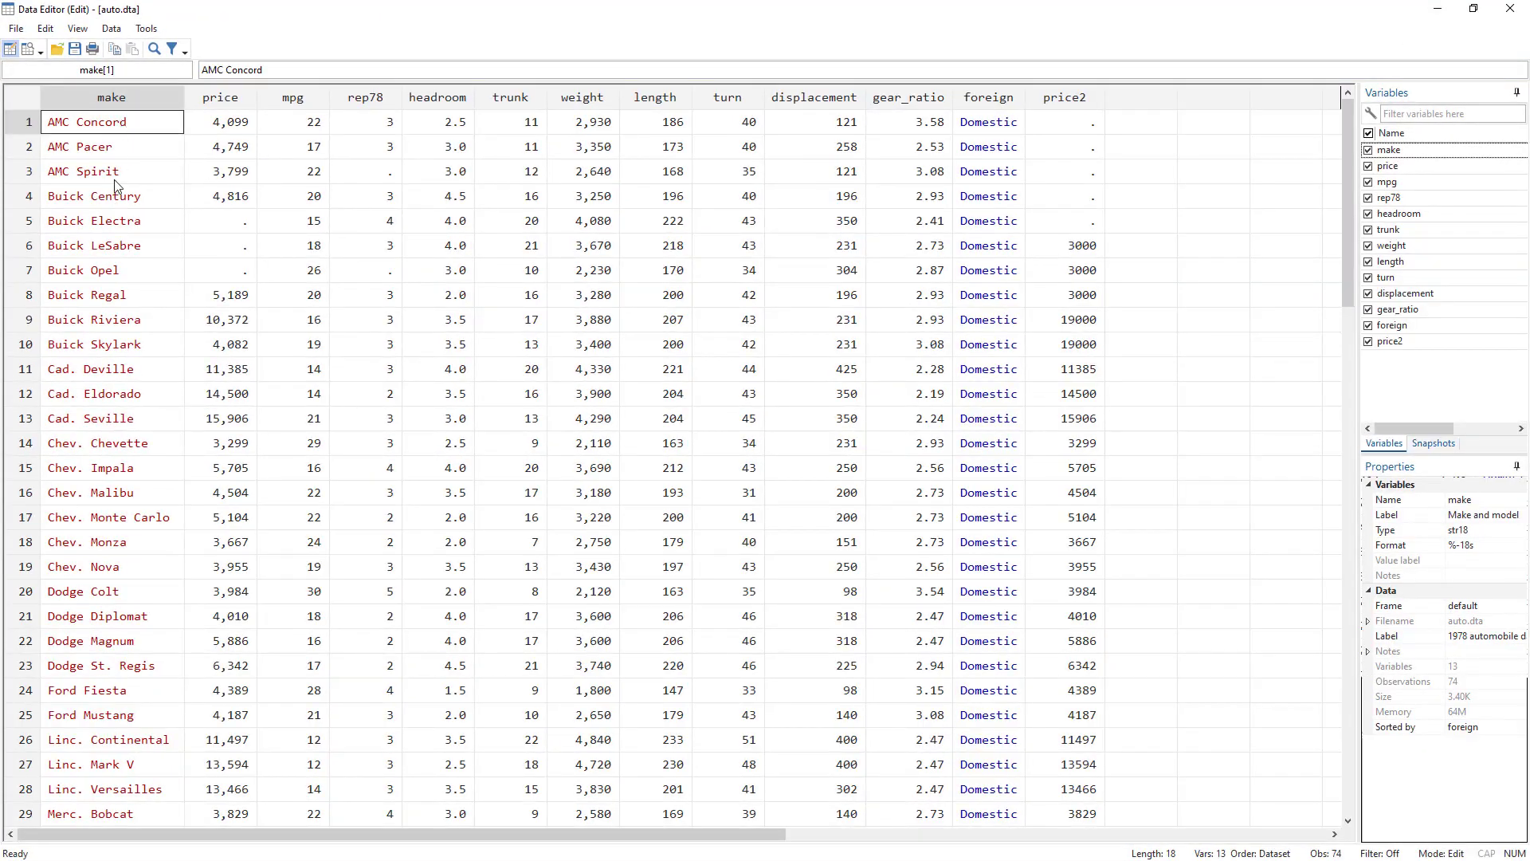
left_click(1437, 10)
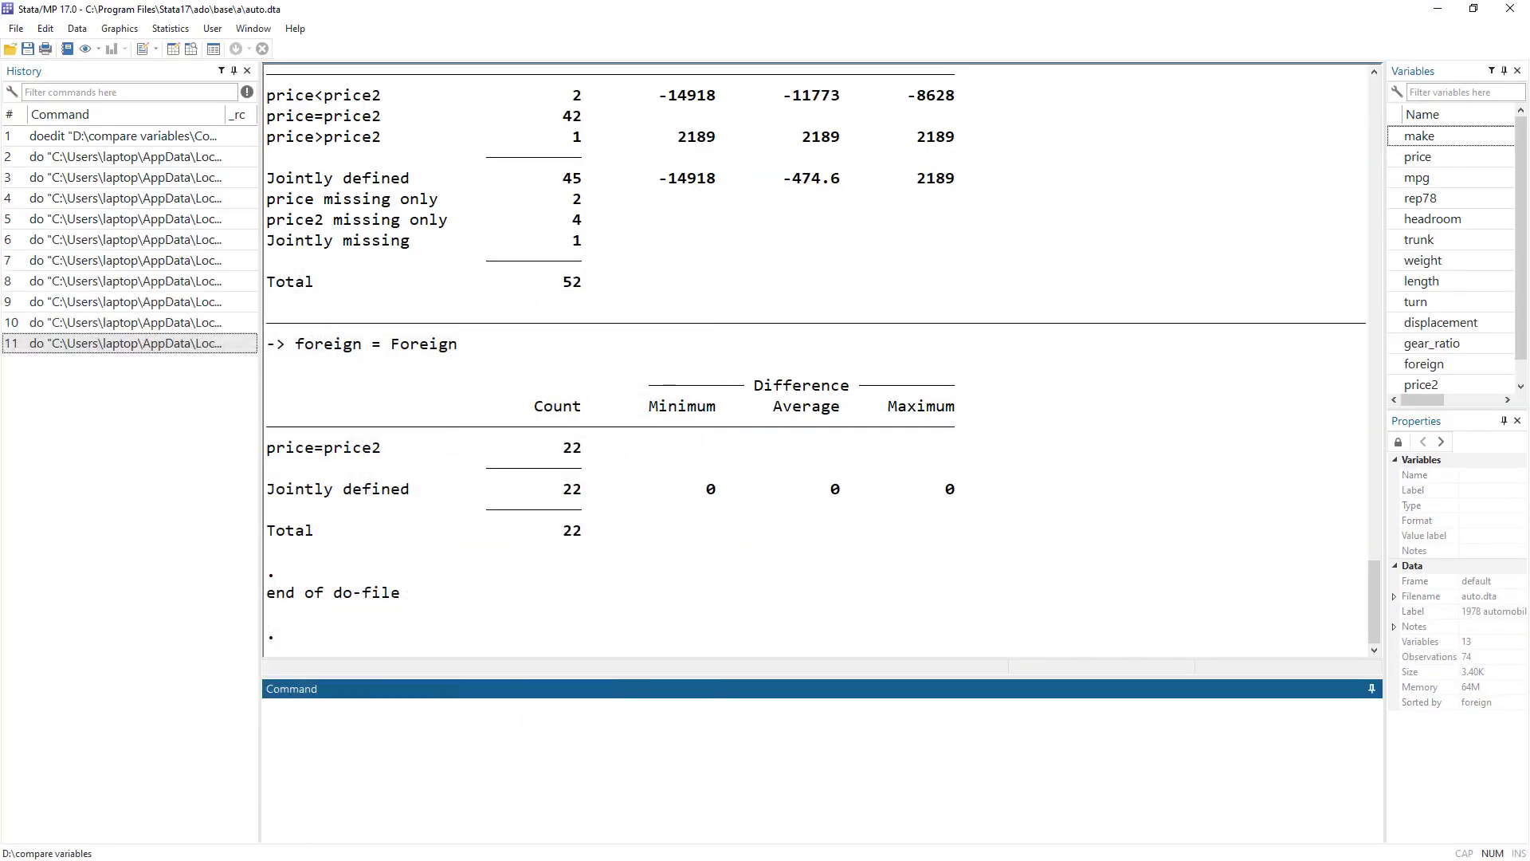
- Return to the do-file and run only the line gen make2=make to copy the string variable make
key("alt+Tab")
double_click(1062, 494)
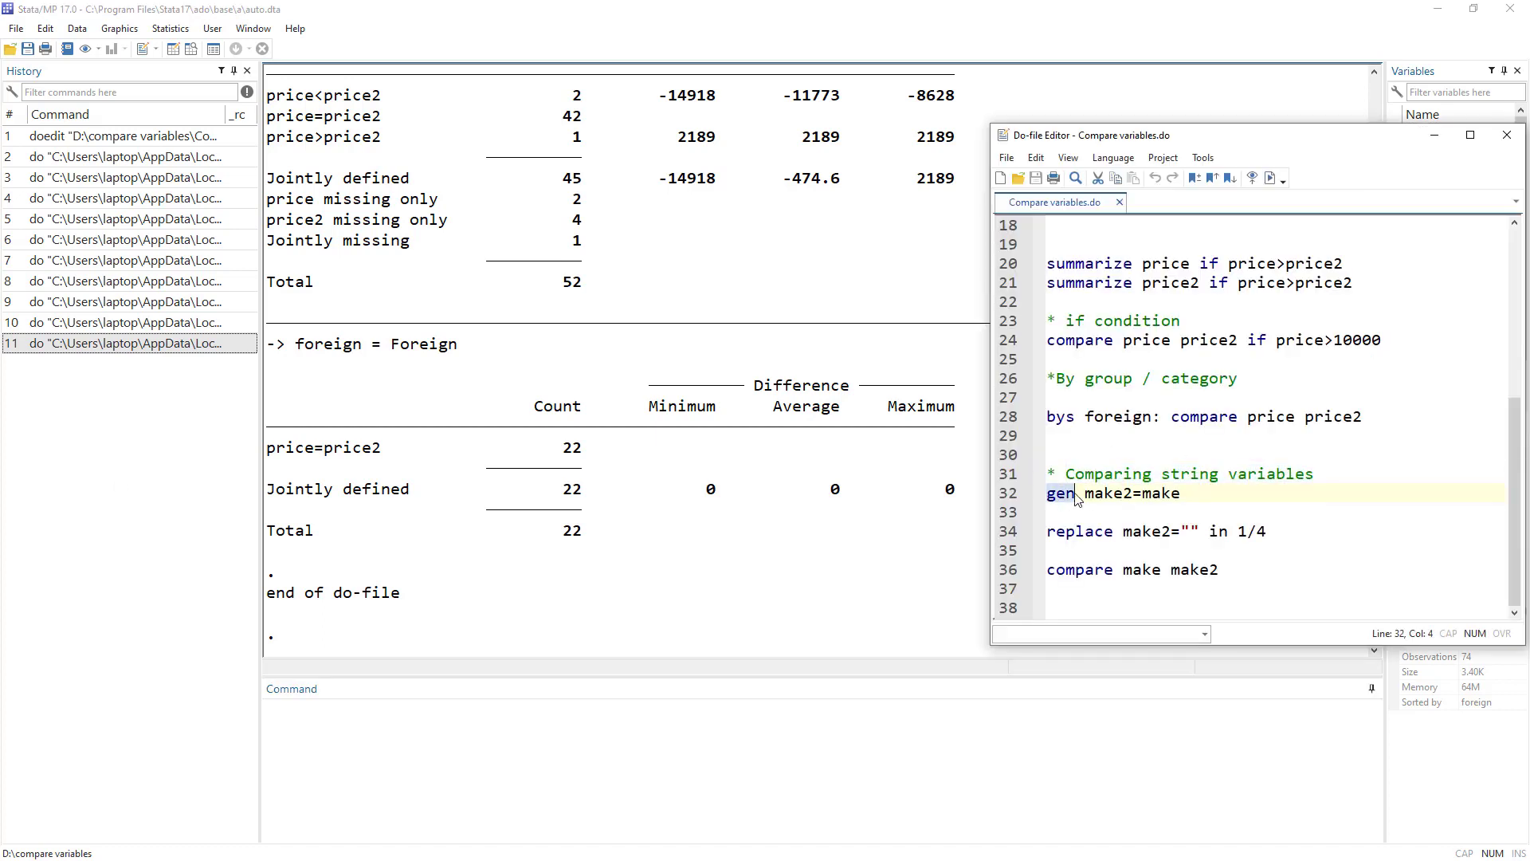
key("ctrl+Right")
key("ctrl+shift+Right")
key("ctrl+Right")
key("ctrl+shift+Right")
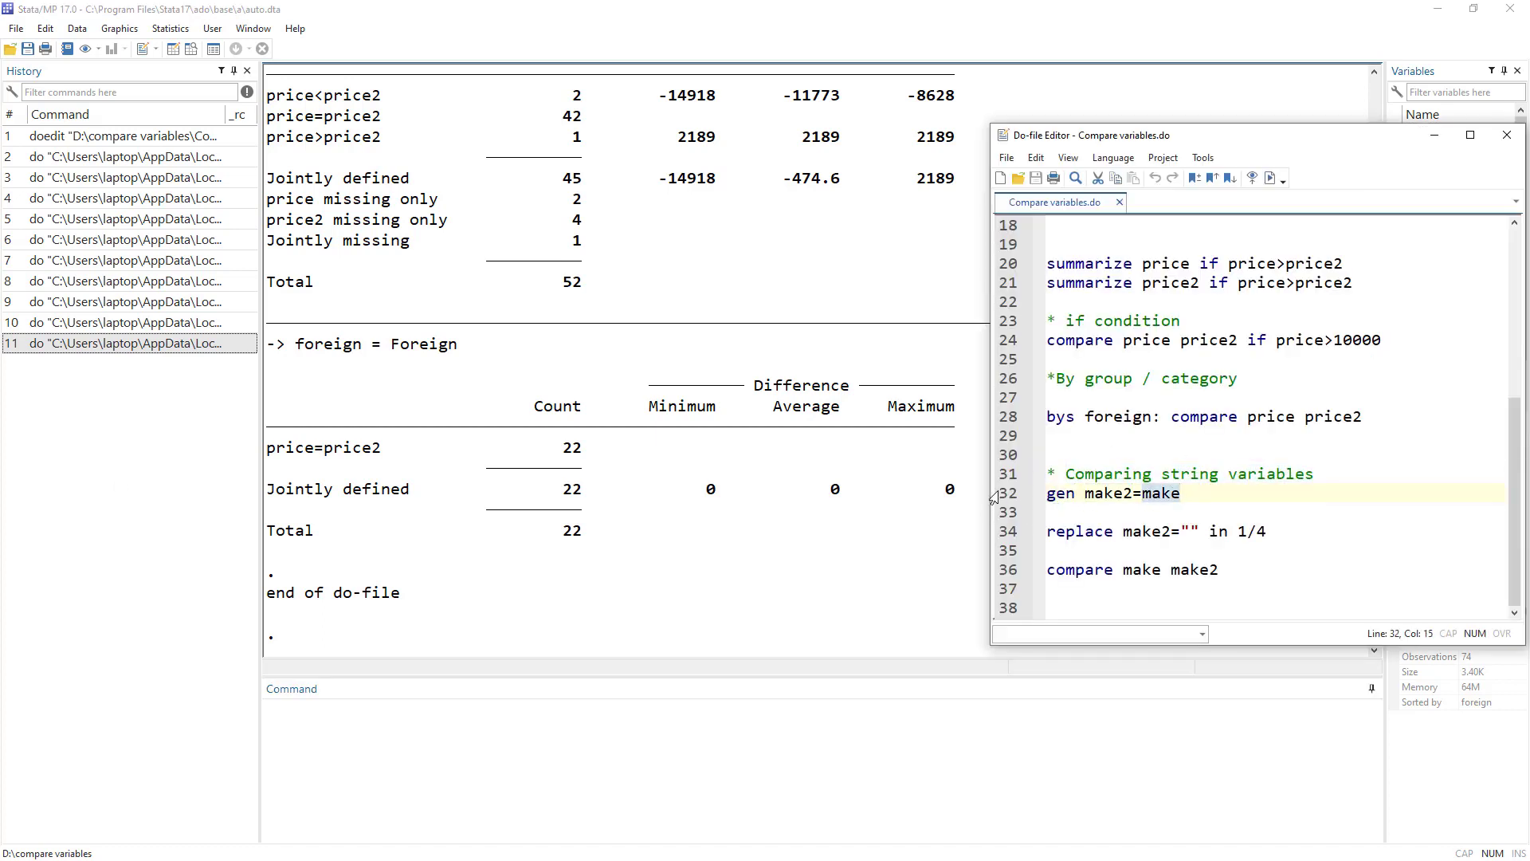
left_click_drag(996, 494, 1188, 494)
left_click(1271, 177)
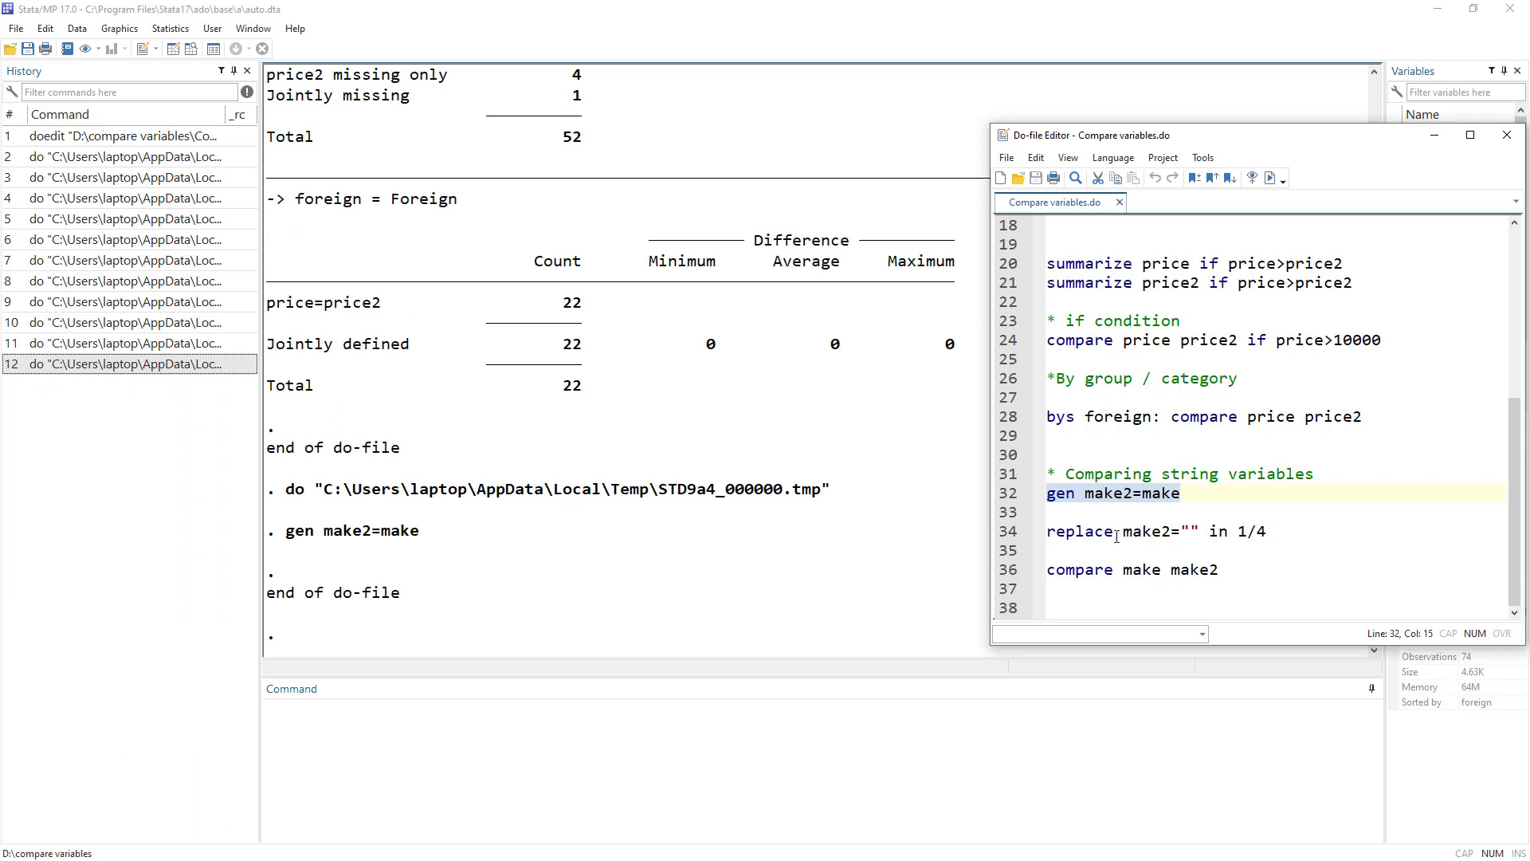
- Run only the do-file line replace make2="" in 1/4 to blank make2 in observations 1 to 4
double_click(1157, 531)
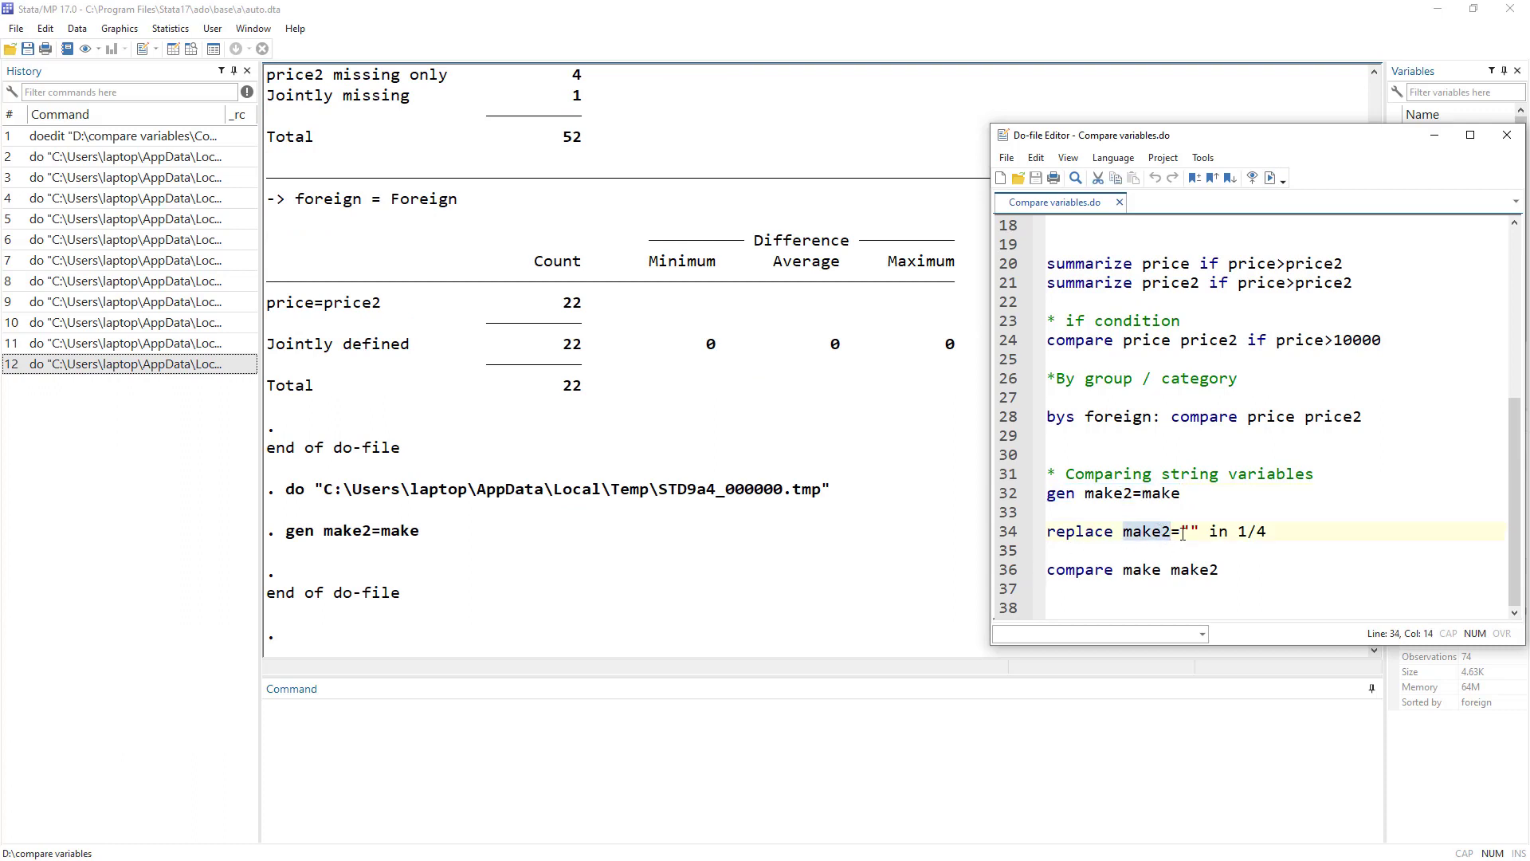
left_click_drag(1181, 531, 1209, 531)
left_click_drag(1040, 532, 1268, 531)
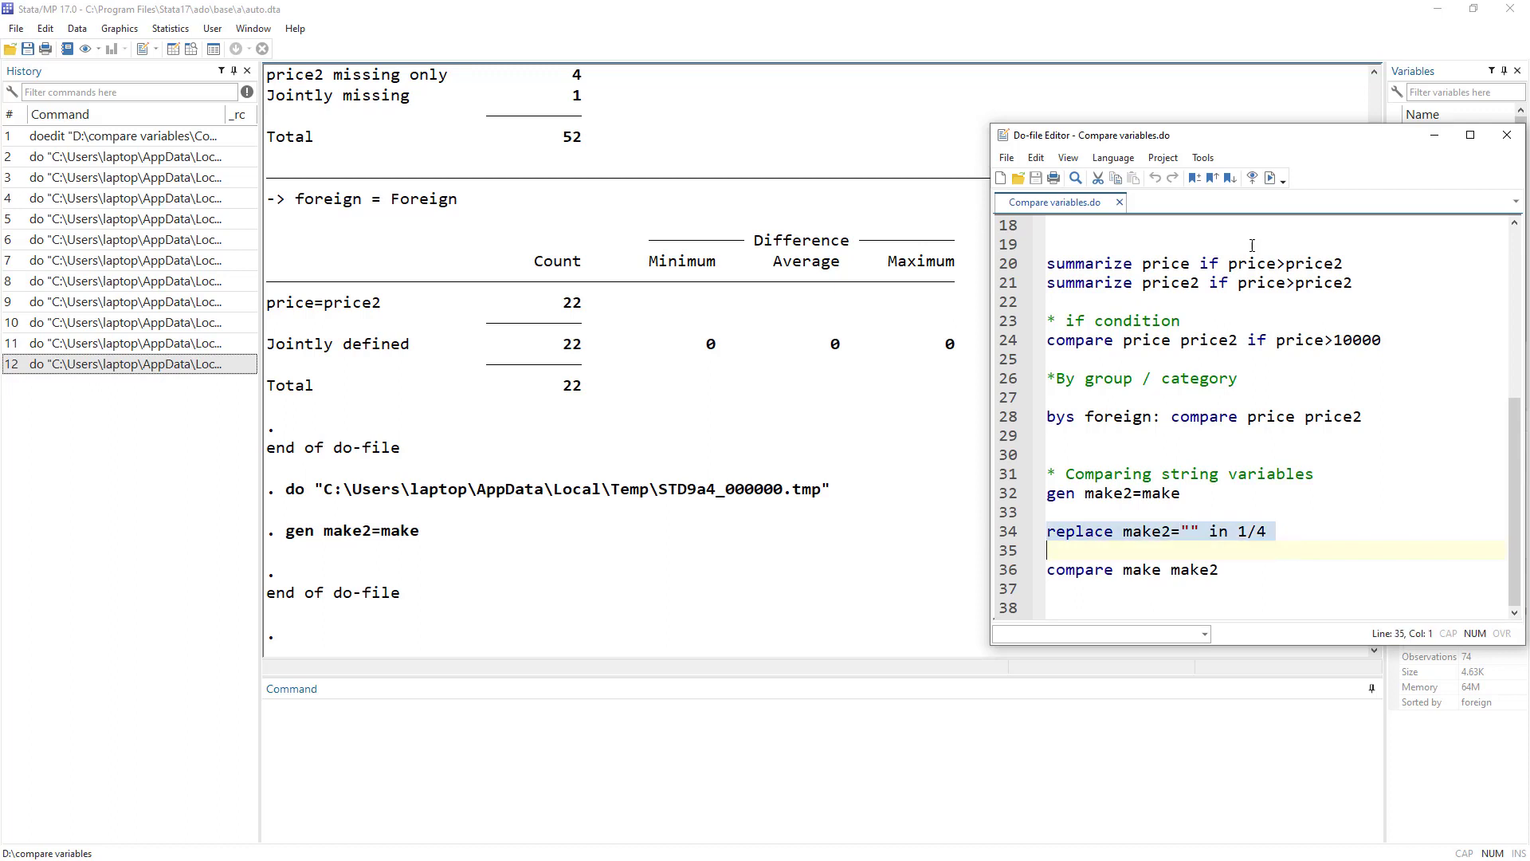
left_click(1270, 177)
- Run only the do-file line compare make make2 to compare the two string variables
left_click_drag(1036, 571, 1221, 571)
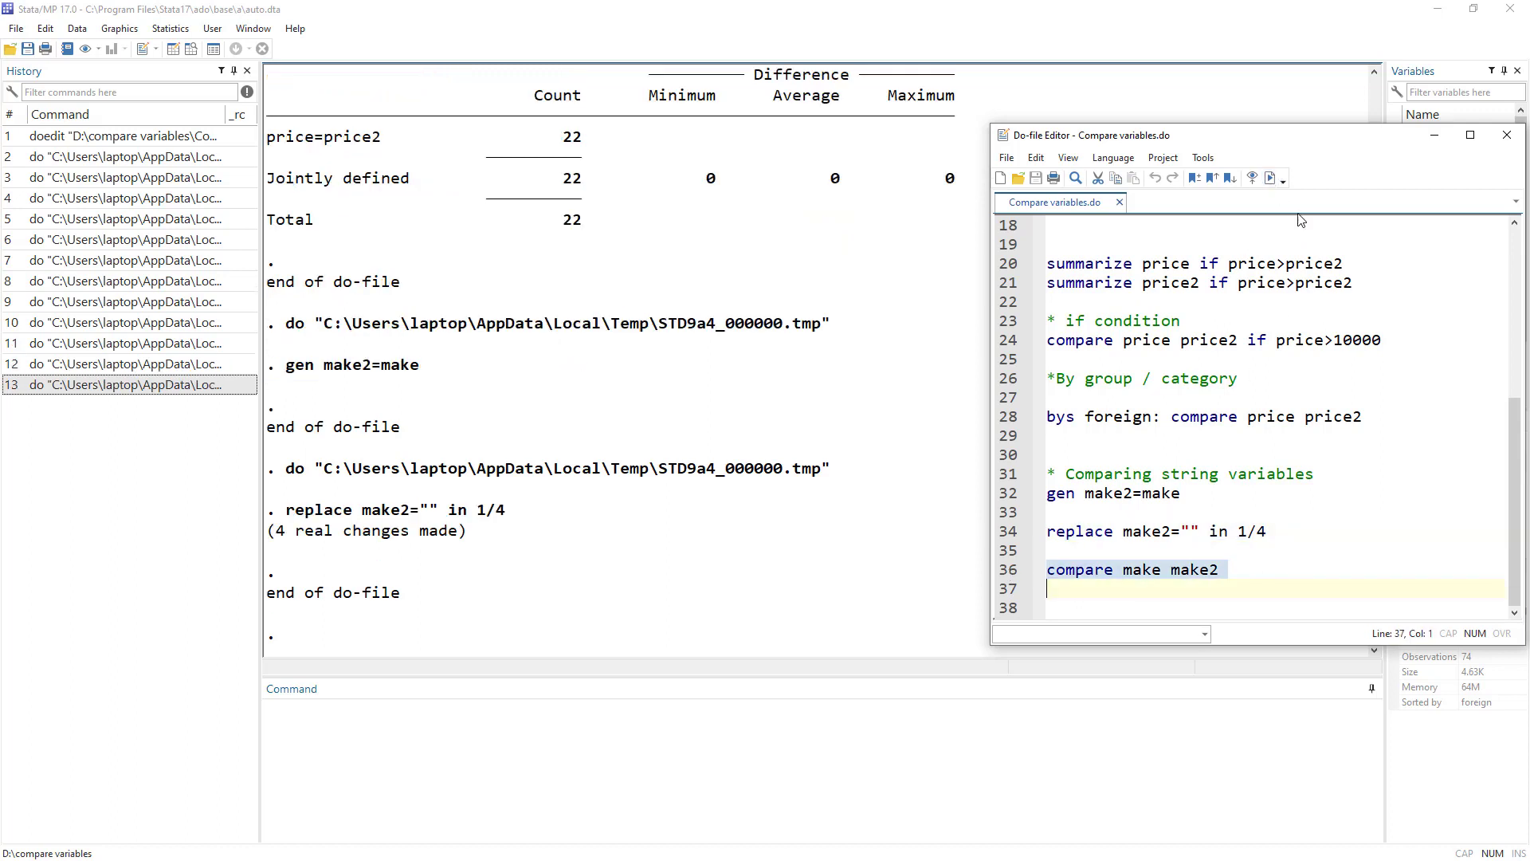
left_click(1270, 177)
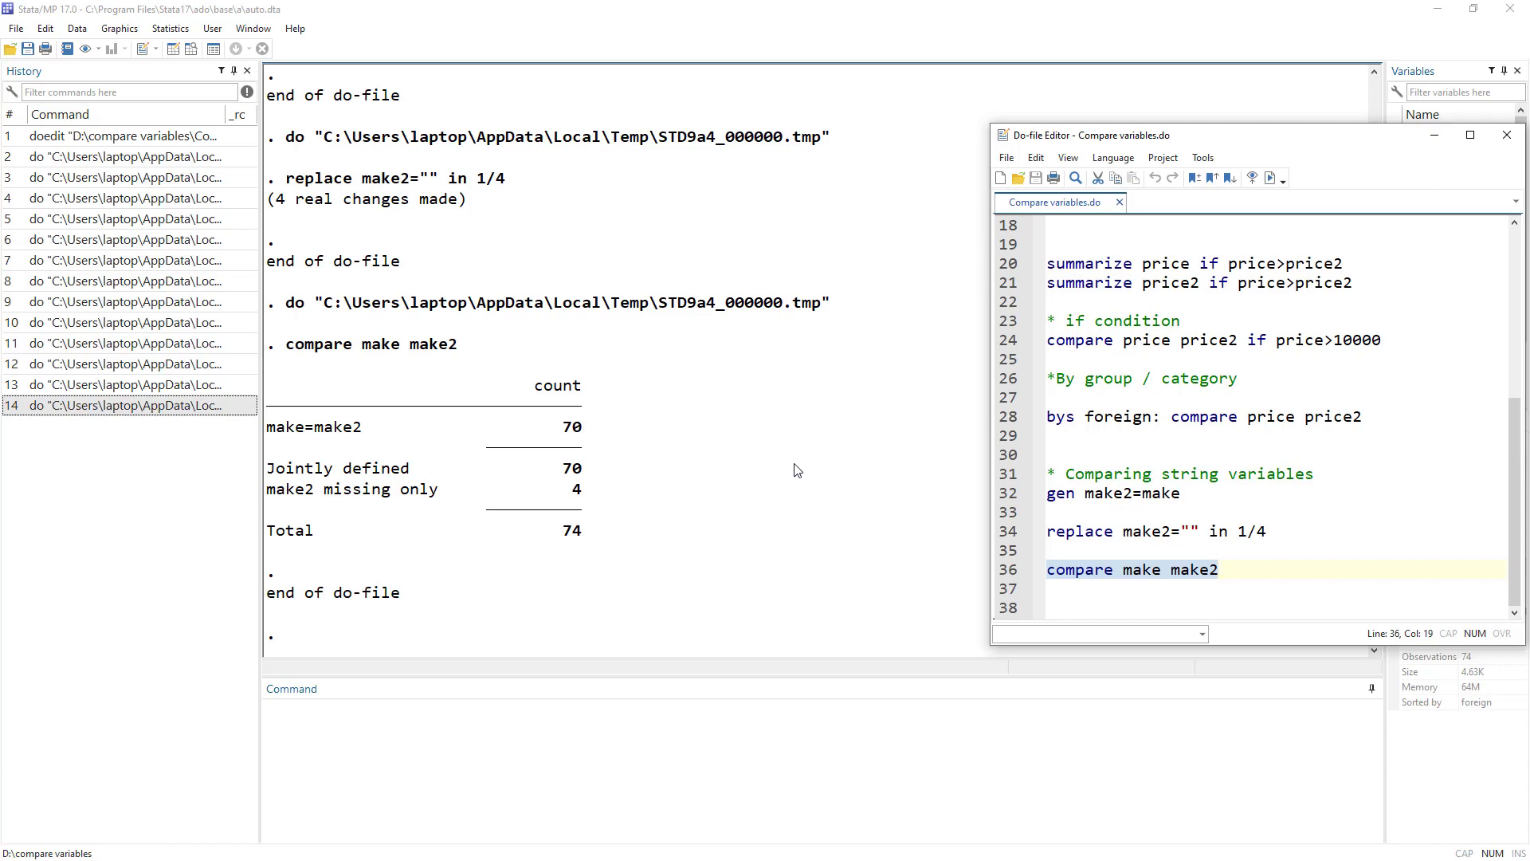
left_click(1228, 572)
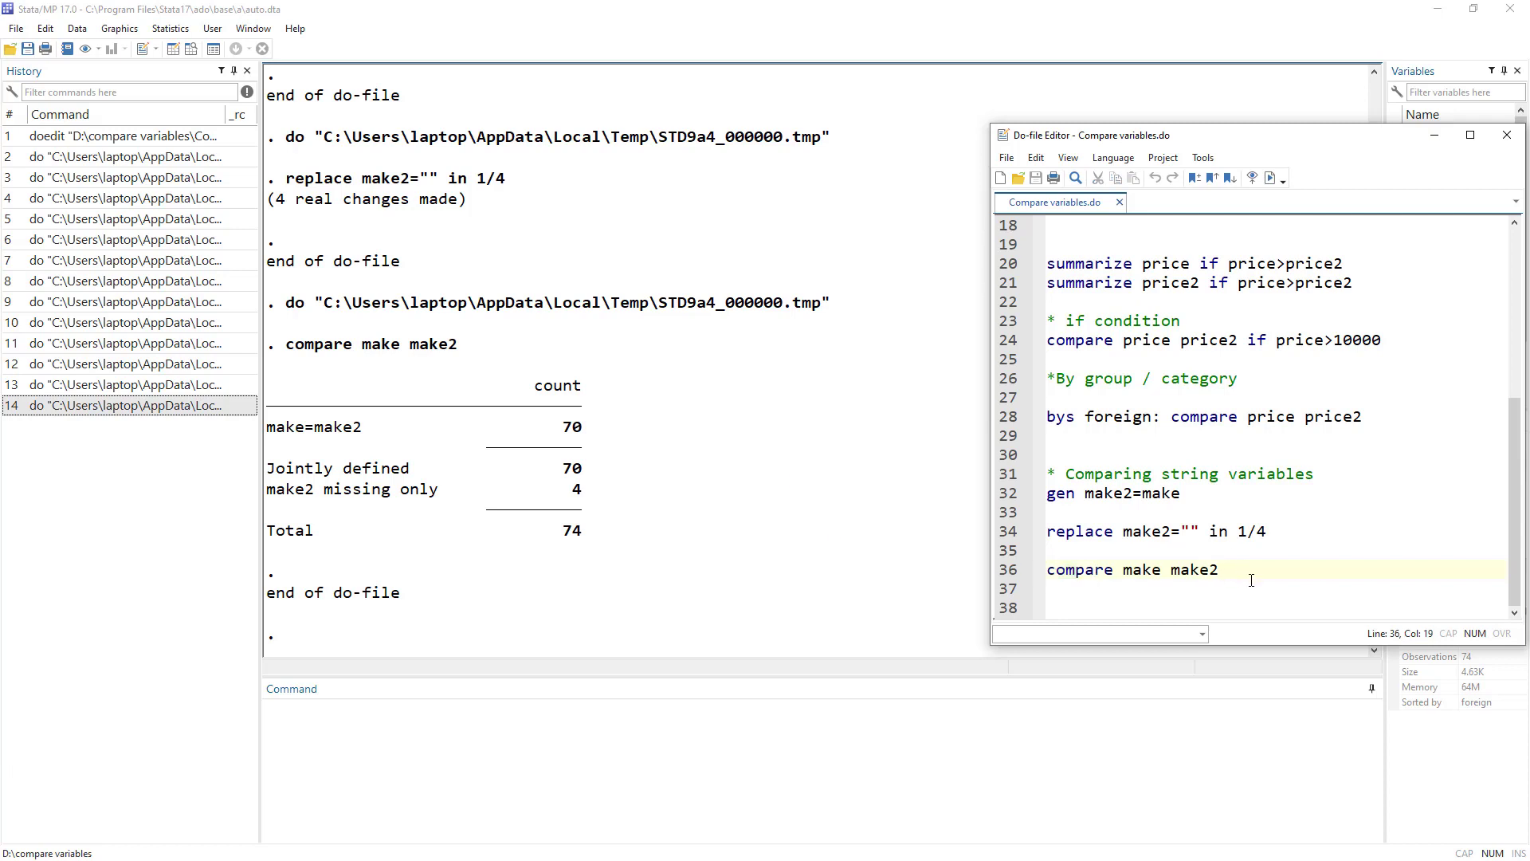